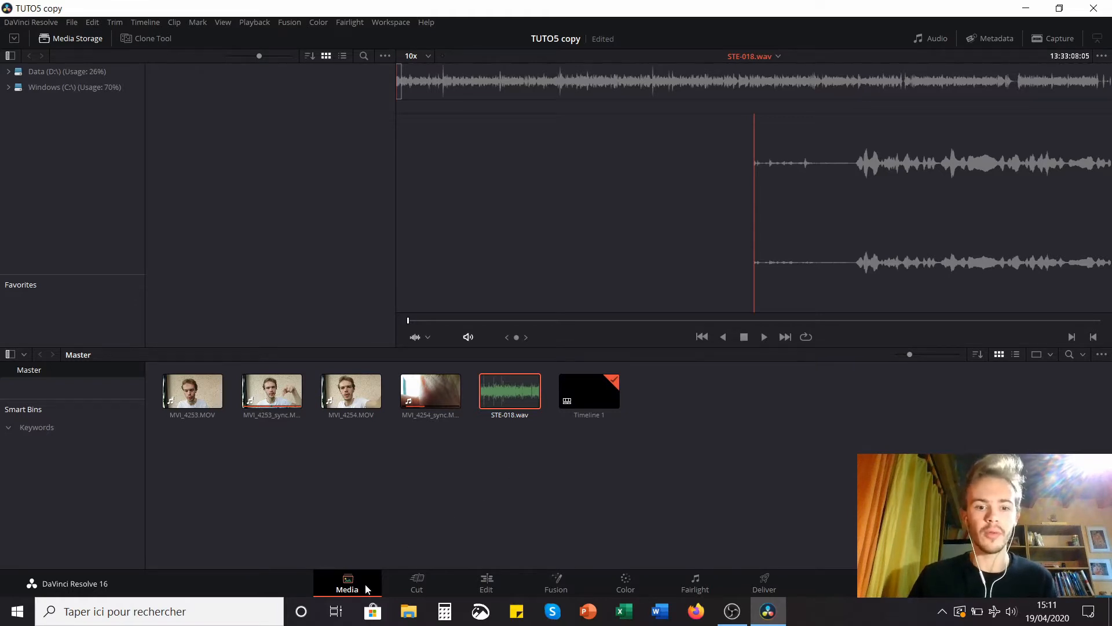
- Look over the Cut and Edit workspaces, ending in the Fusion workspace
left_click(430, 582)
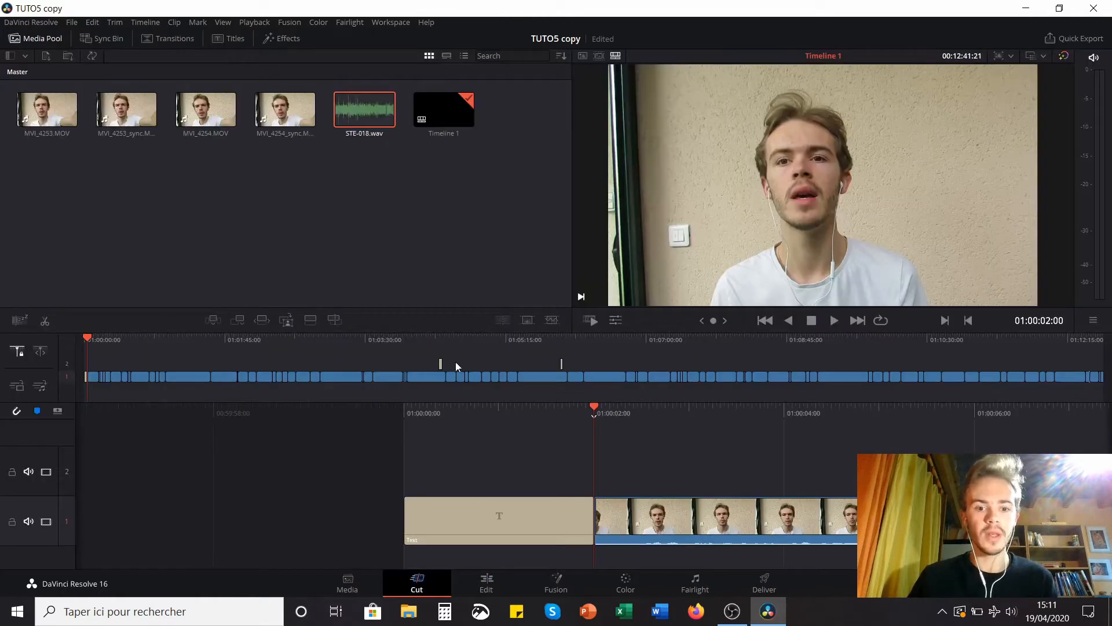
left_click(501, 576)
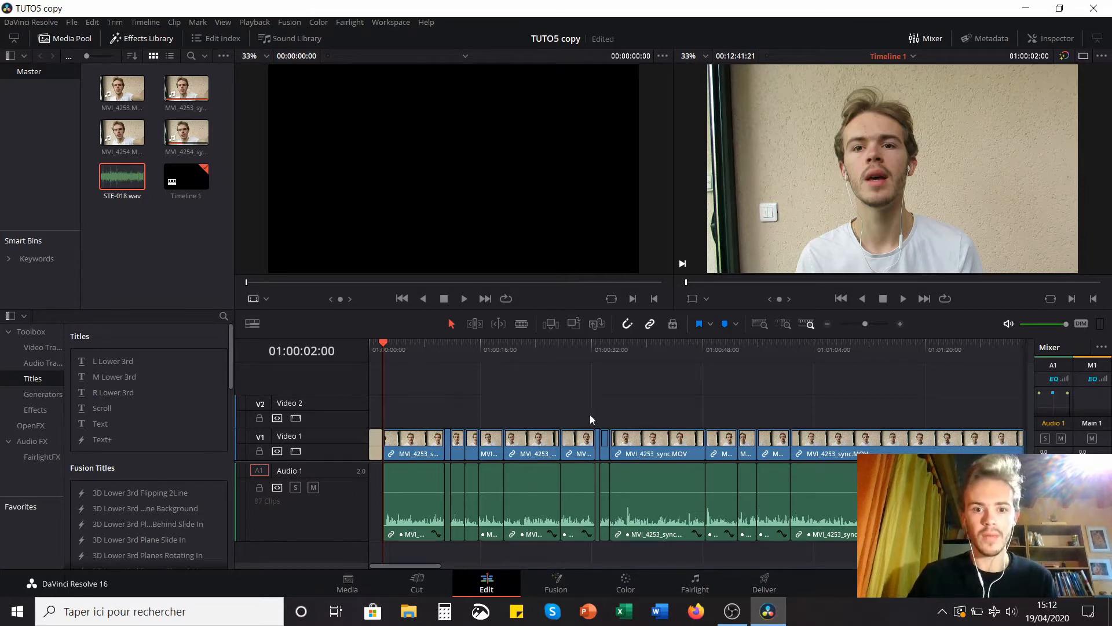
left_click(570, 589)
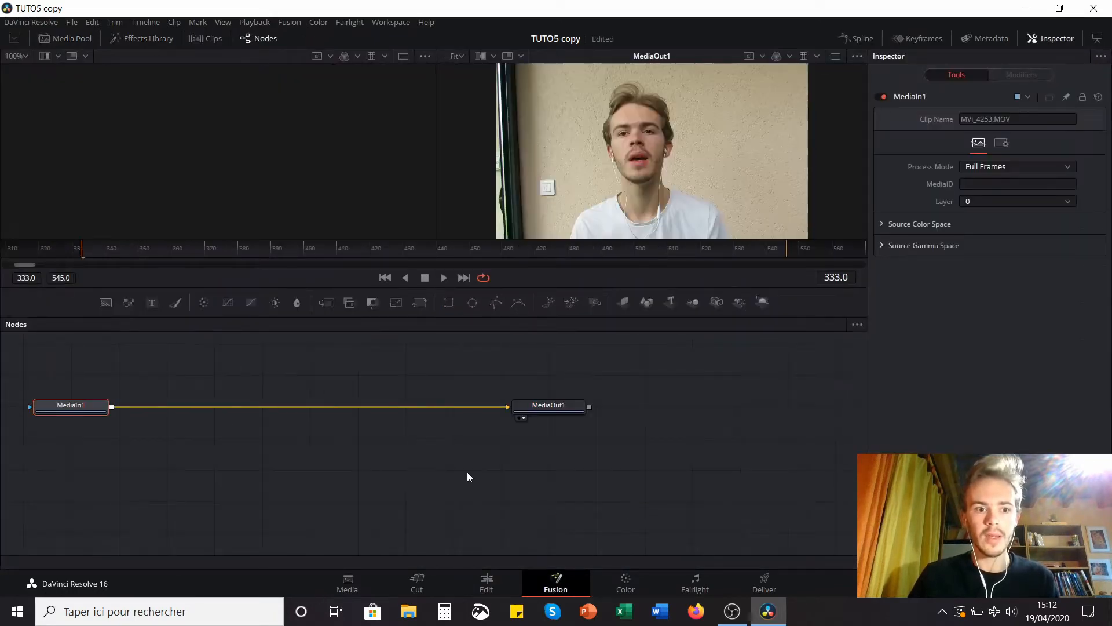
- Select both the MediaIn1 and MediaOut1 nodes and move them together a little down and to the right in the node graph
left_click_drag(13, 377, 664, 490)
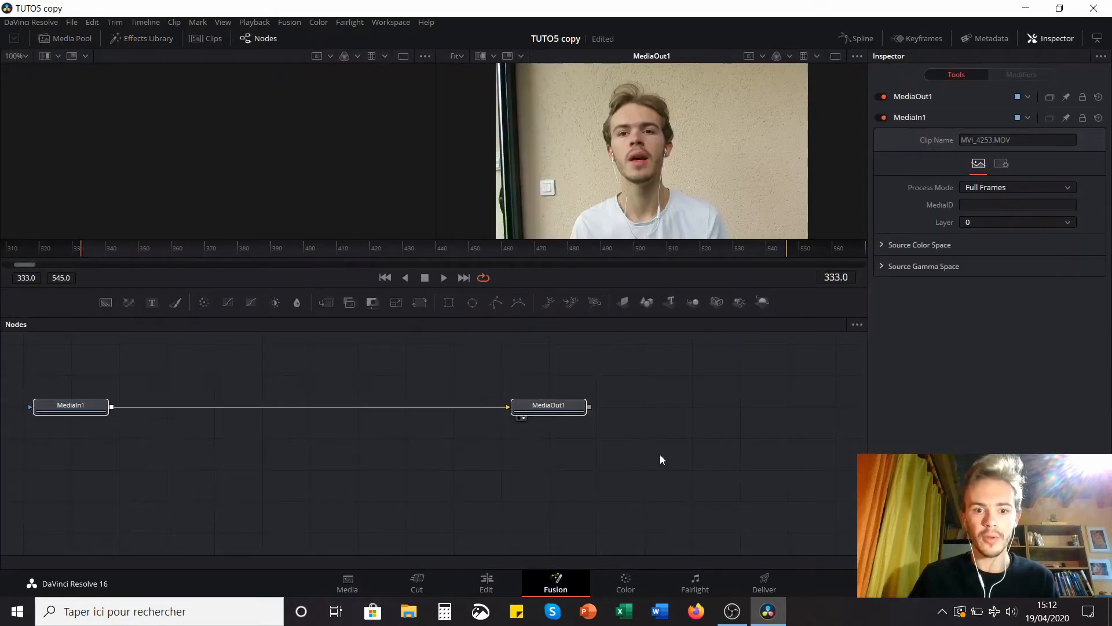
left_click_drag(541, 409, 627, 440)
left_click(523, 396)
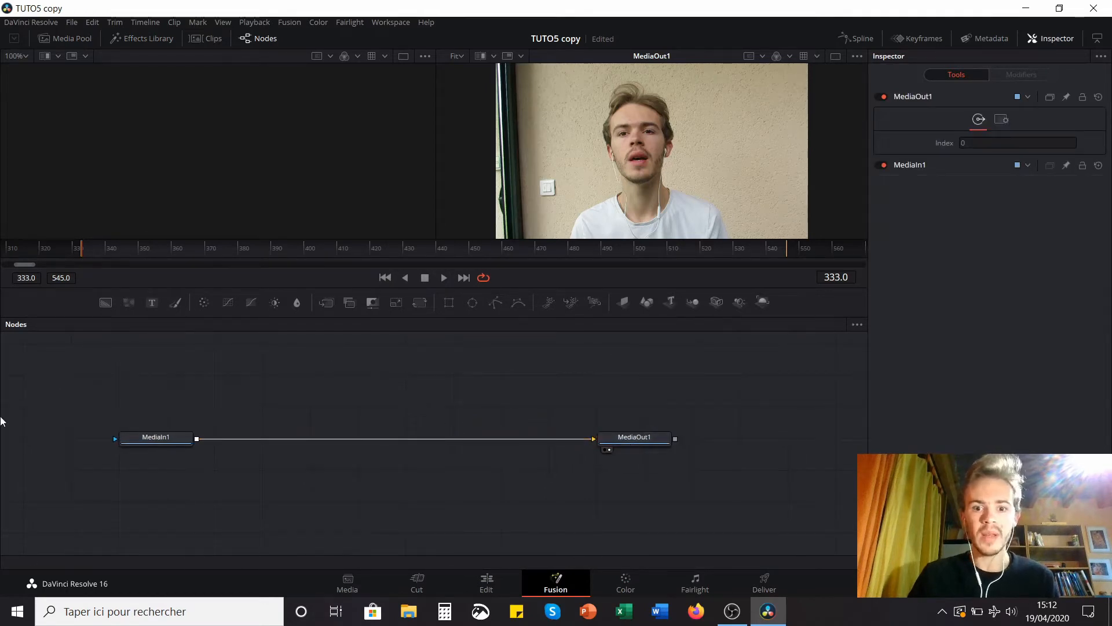
left_click_drag(56, 391, 788, 494)
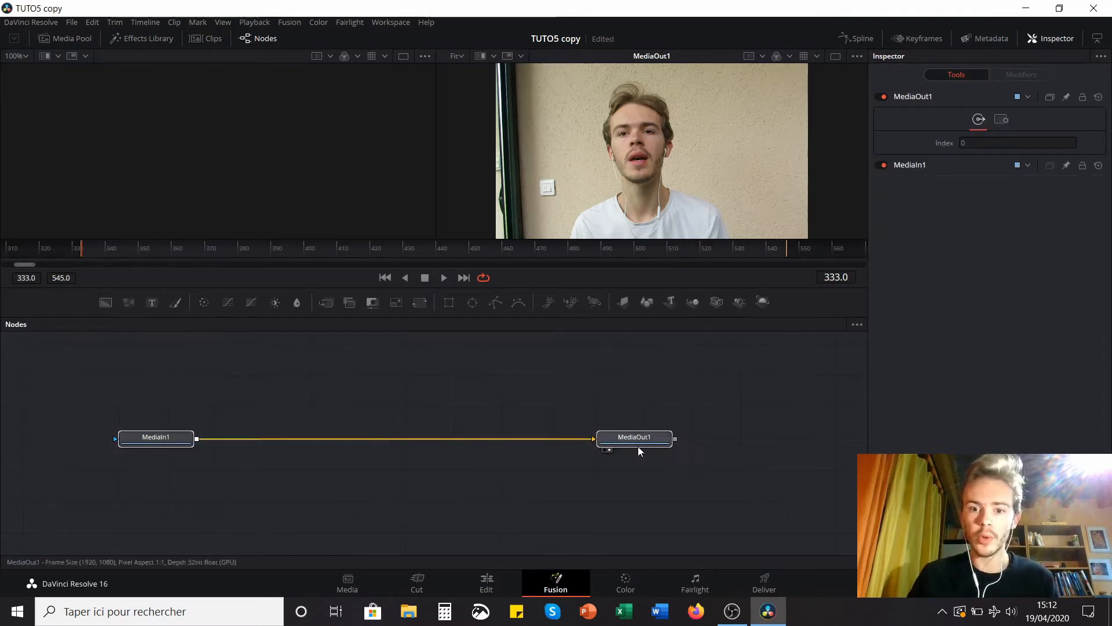
left_click(199, 447)
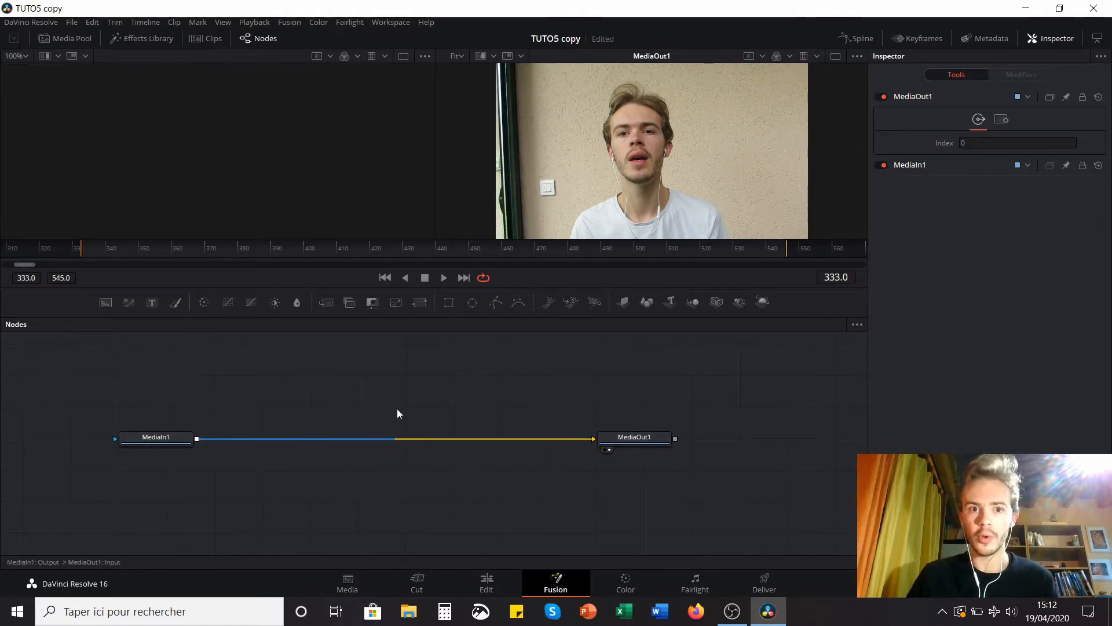
- Look over the Color and Fairlight workspaces and examine the render settings and export presets in the Deliver workspace
left_click(622, 586)
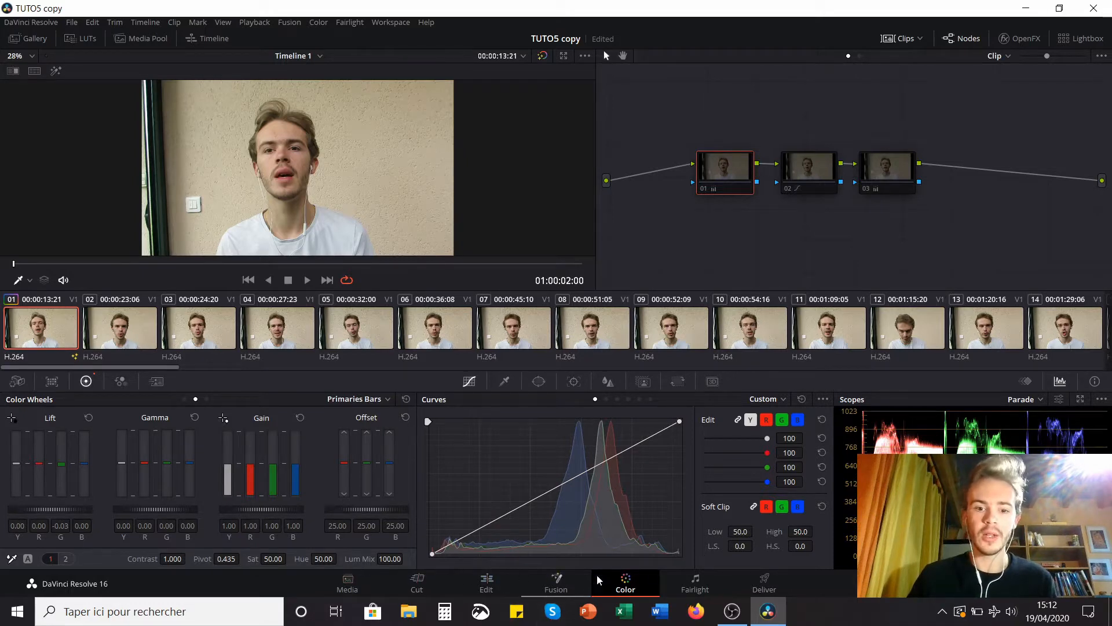
left_click(696, 585)
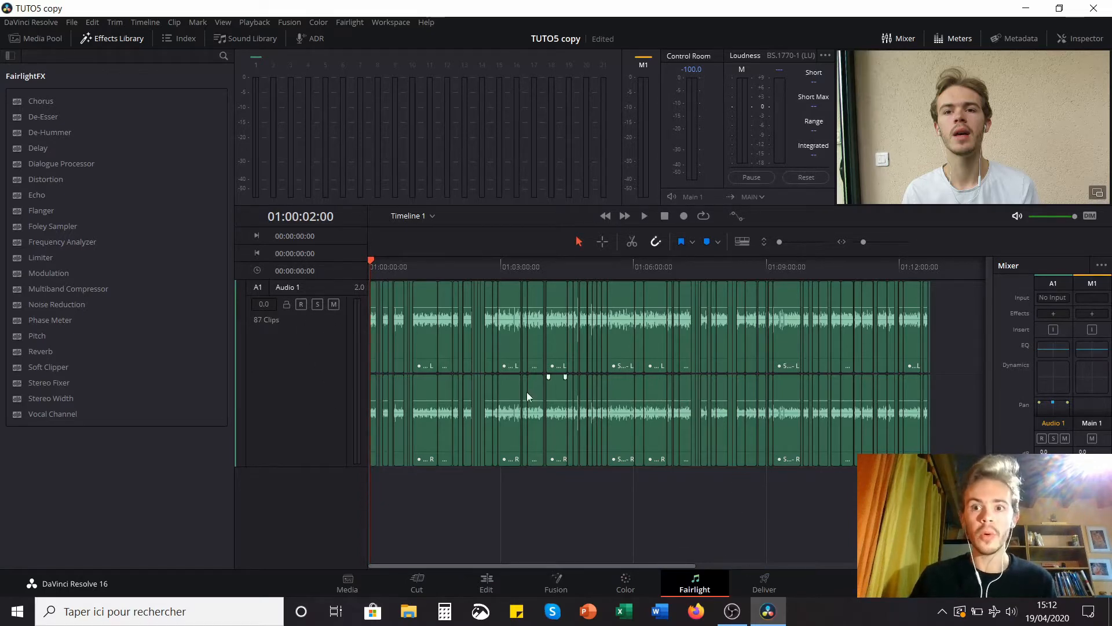
left_click(780, 586)
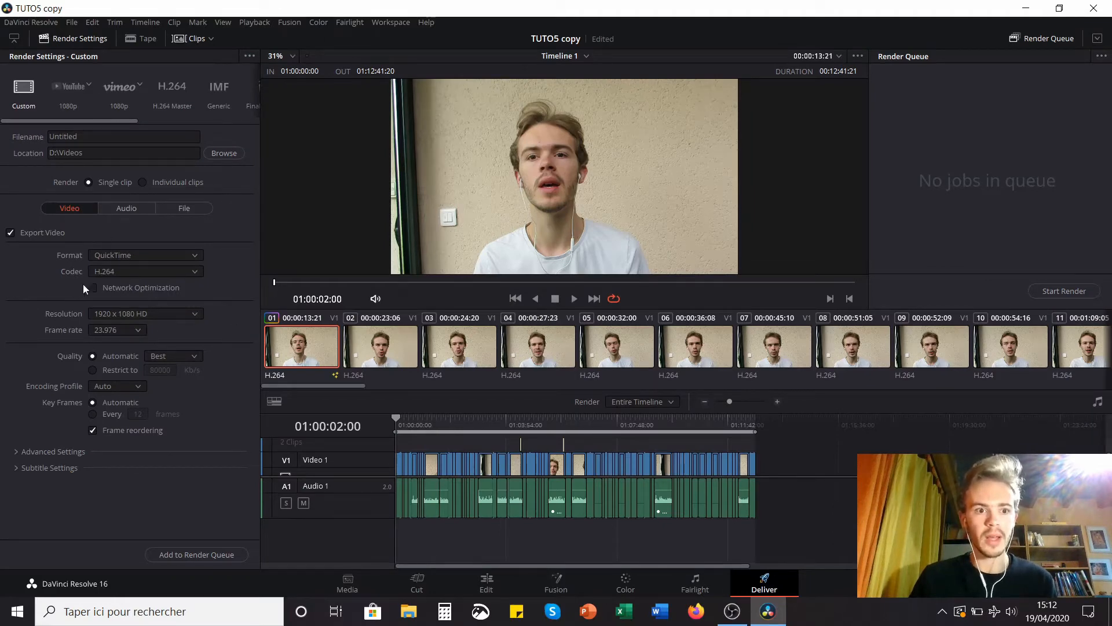
left_click_drag(91, 123, 12, 126)
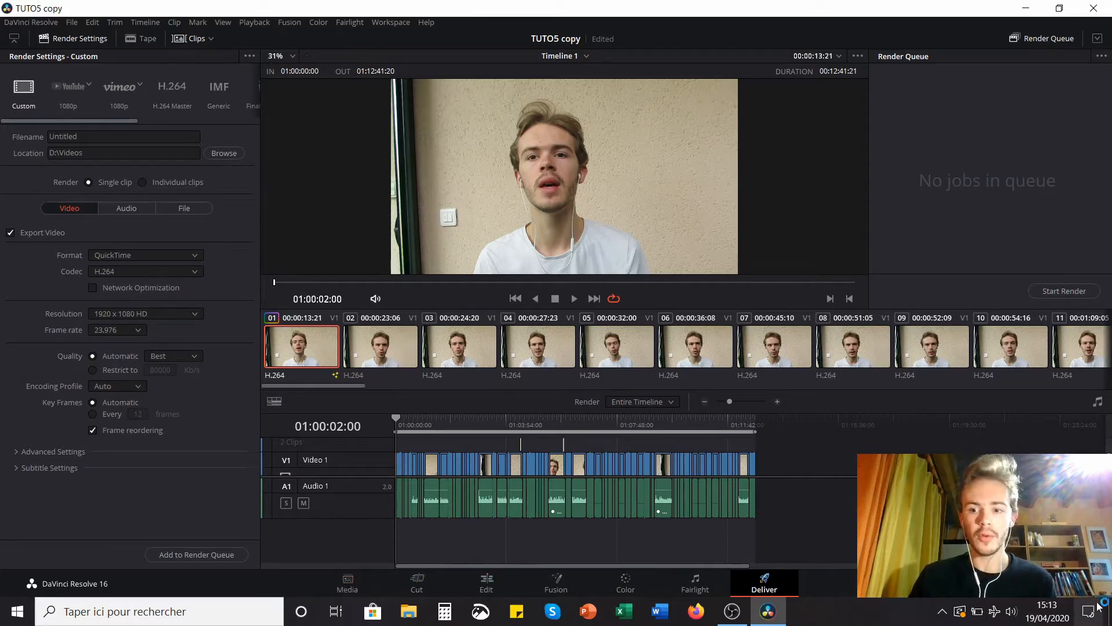
- In the Media workspace, auto-sync the audio of MVI_4253.MOV, MVI_4254.MOV and STE-018.wav based on waveform
left_click(361, 583)
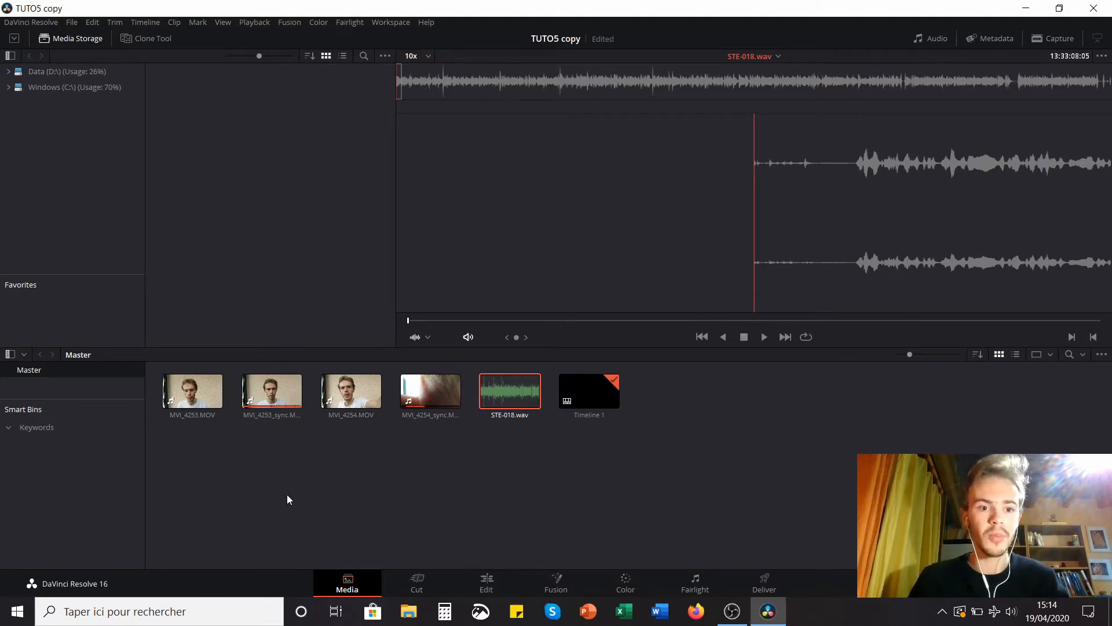
left_click(194, 391)
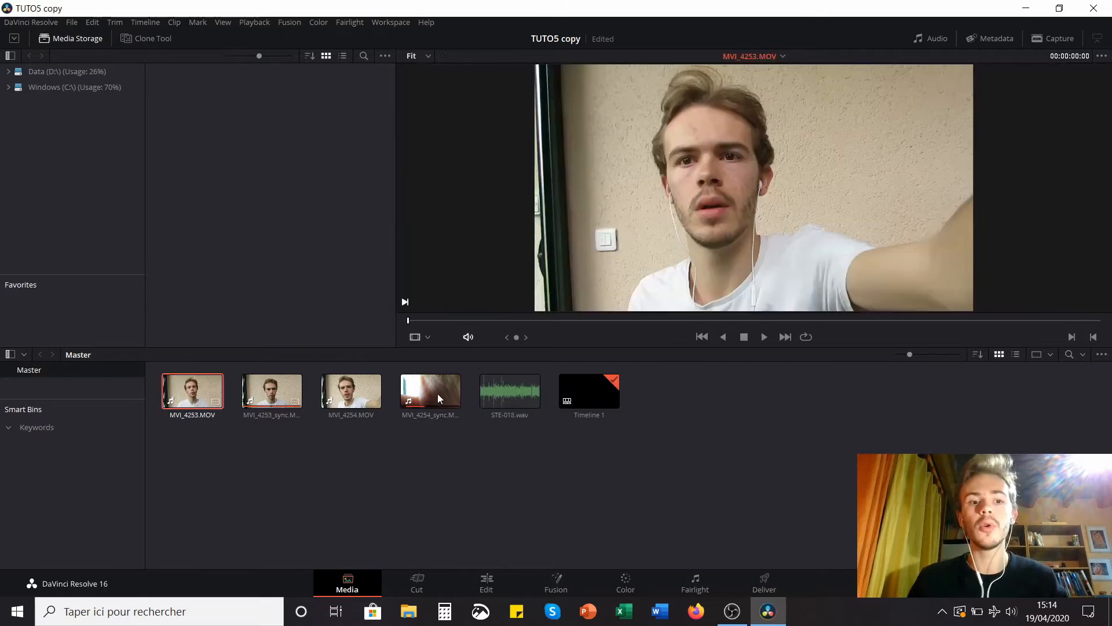
left_click(360, 384, "ctrl")
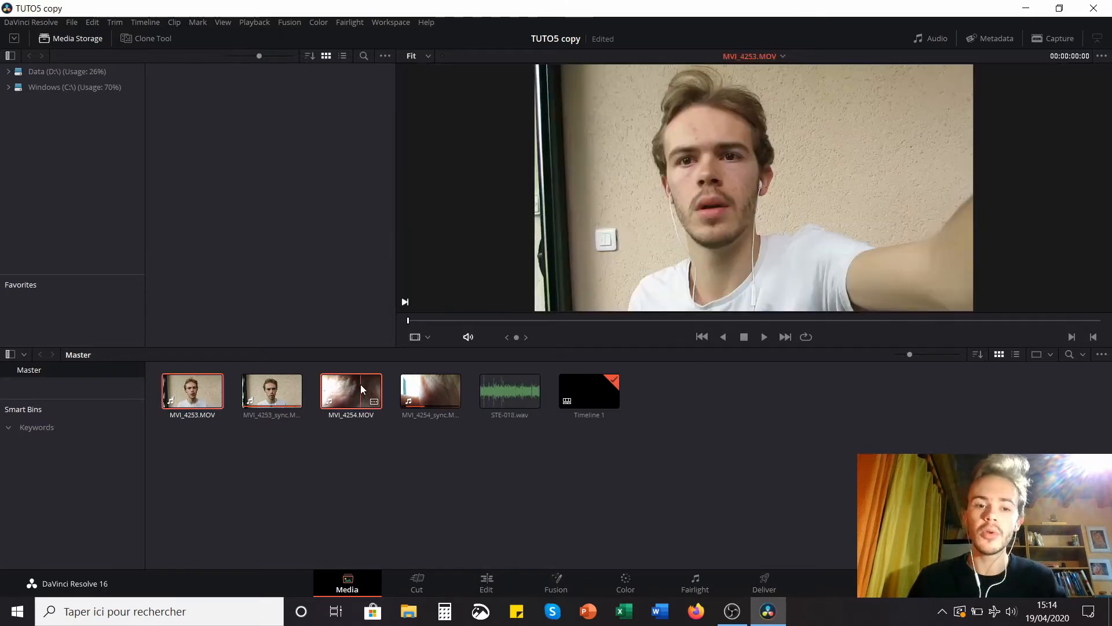
left_click(511, 393, "ctrl")
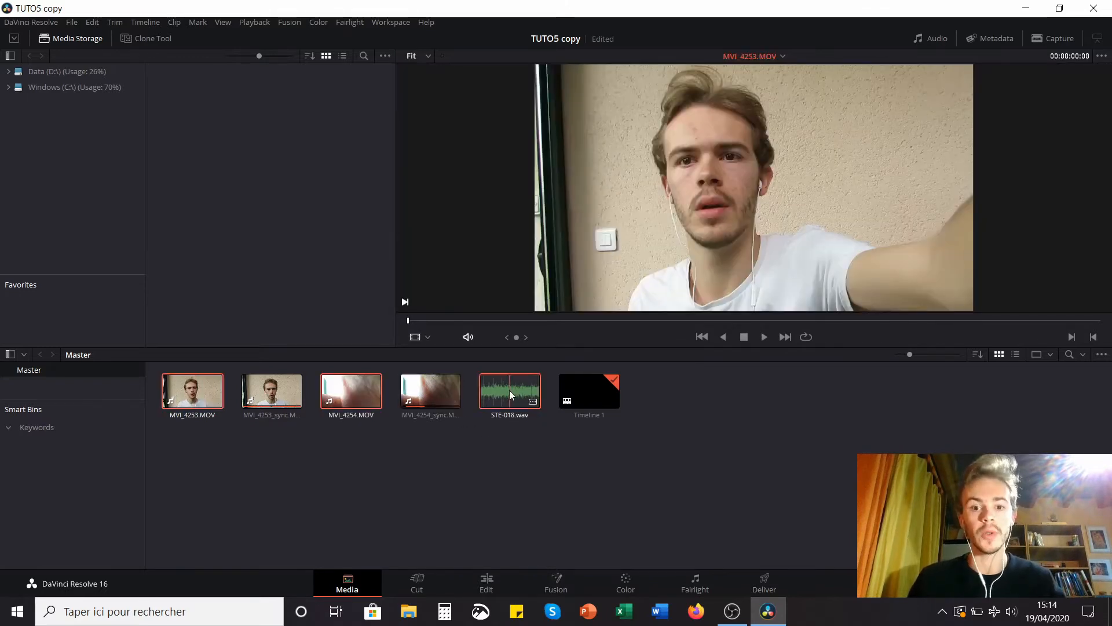
right_click(503, 387)
mouse_move(548, 286)
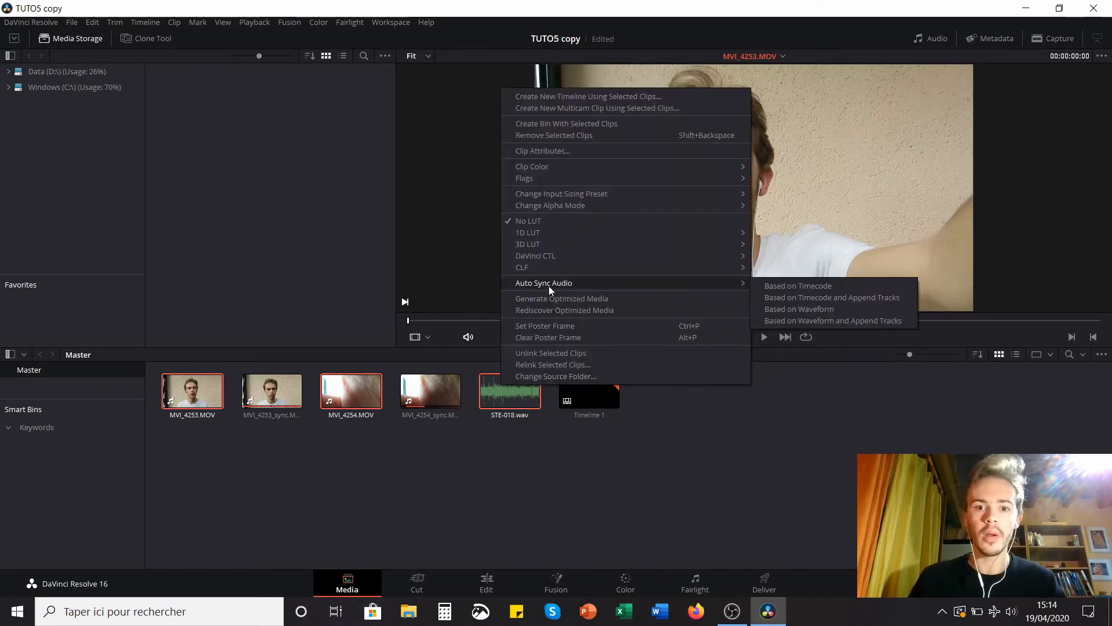
left_click(826, 307)
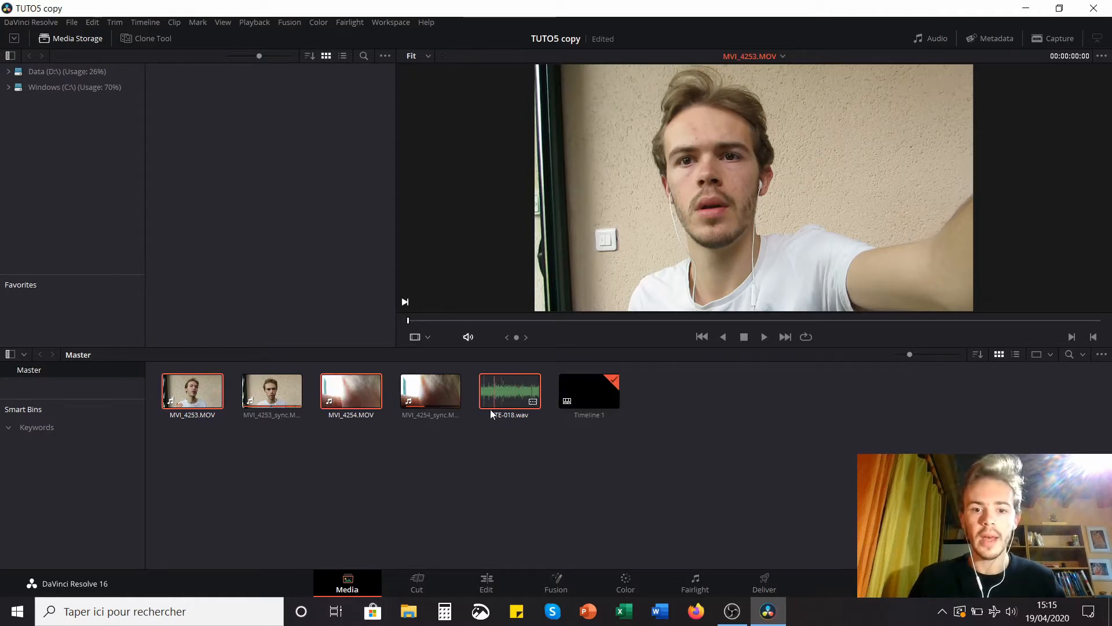
left_click(413, 469)
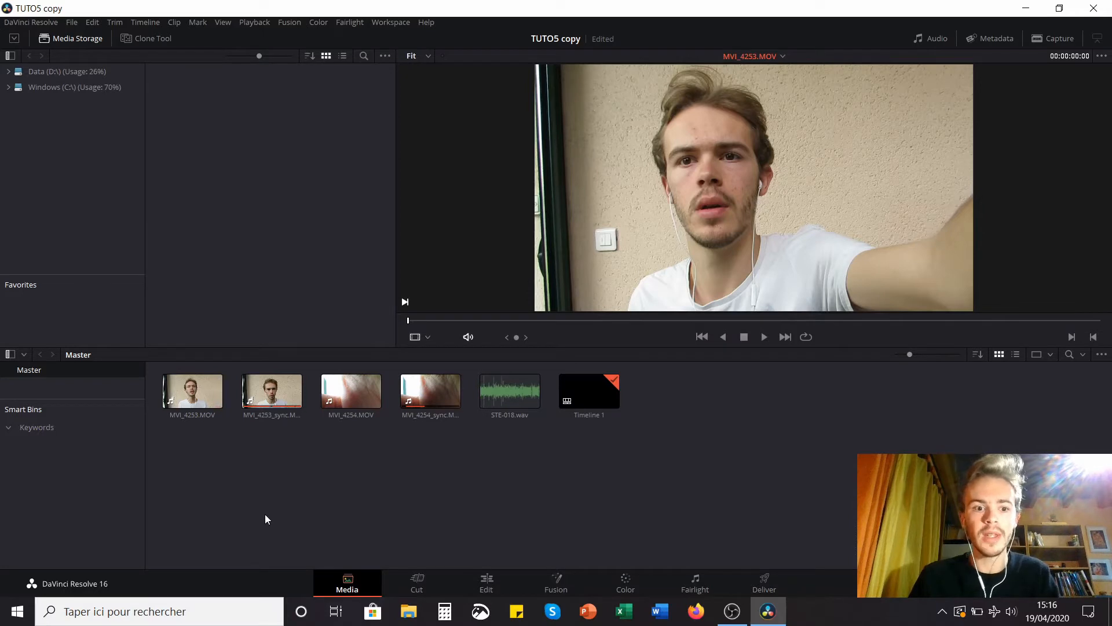
- Show the metadata of MVI_4253.MOV and examine its Shot & Scene fields, from Description, Comments, Keywords and People to Shot, Scene and Angle
left_click(187, 390)
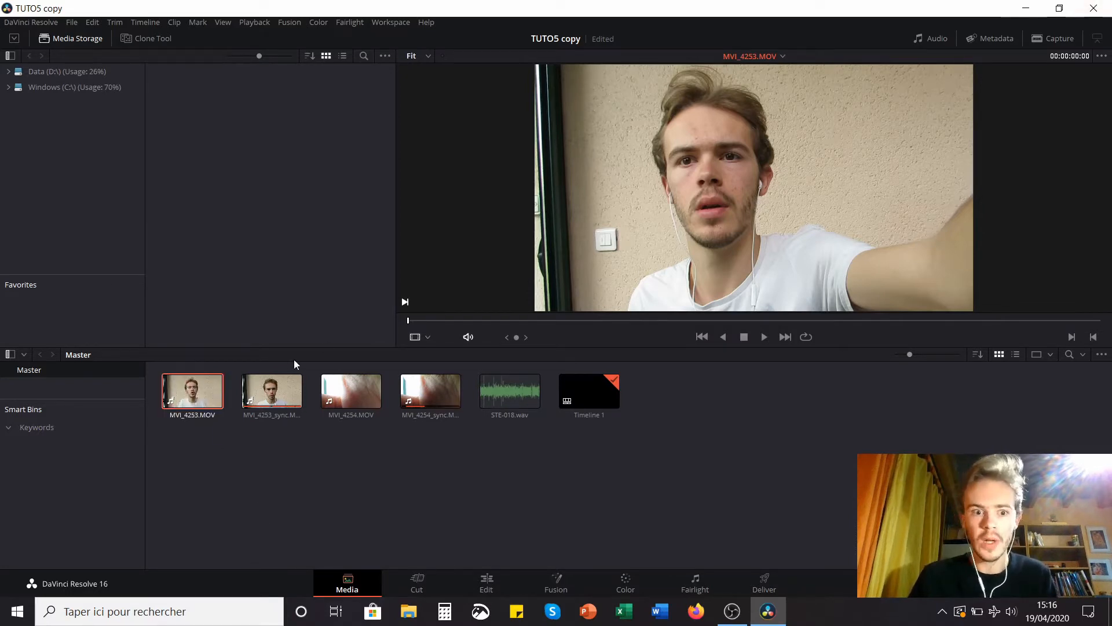
left_click(1005, 39)
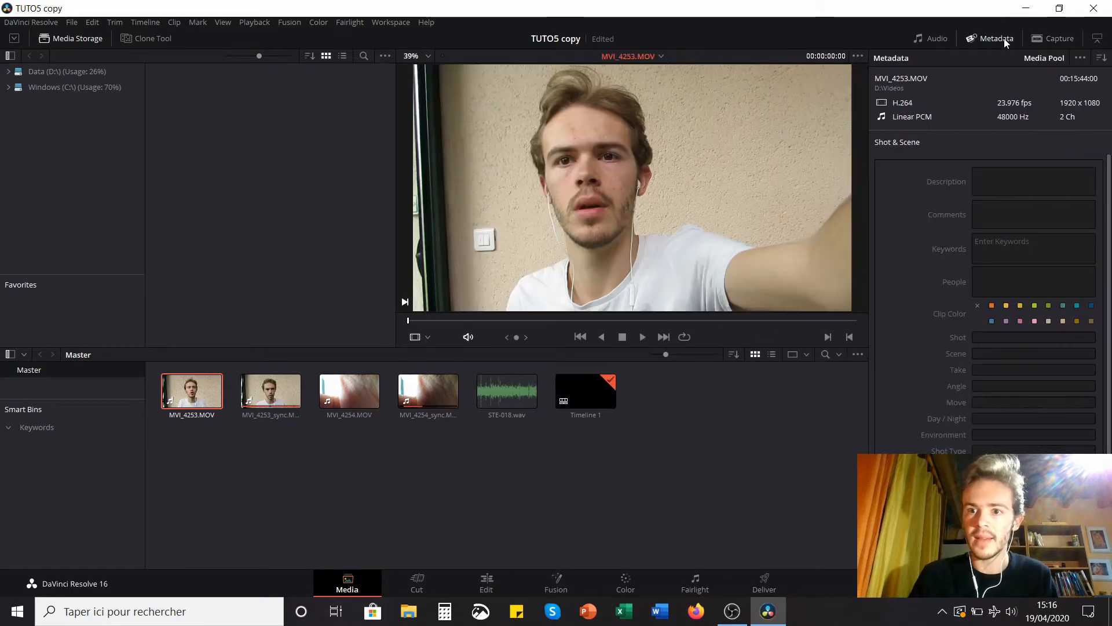
scroll(1007, 231, "down", 4)
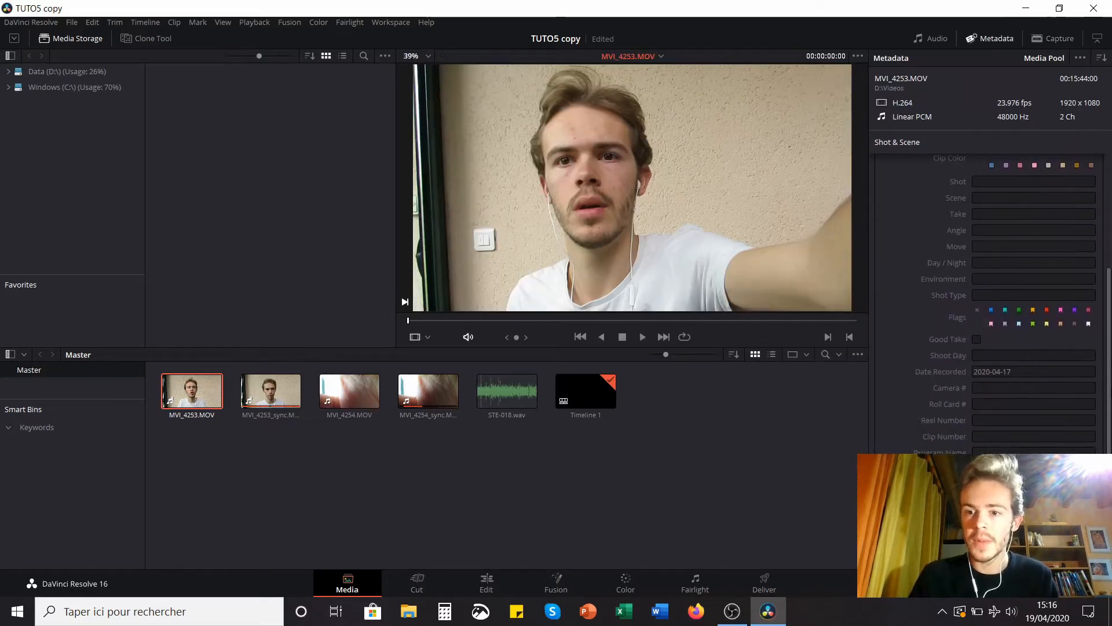
scroll(1007, 232, "up", 4)
left_click(1003, 182)
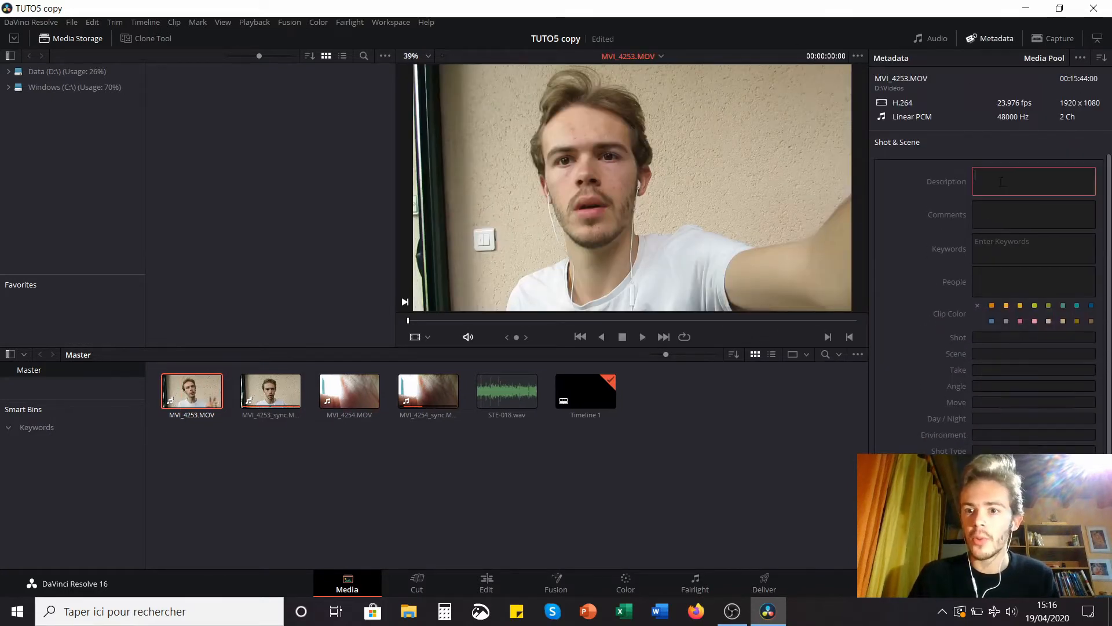
left_click(1009, 217)
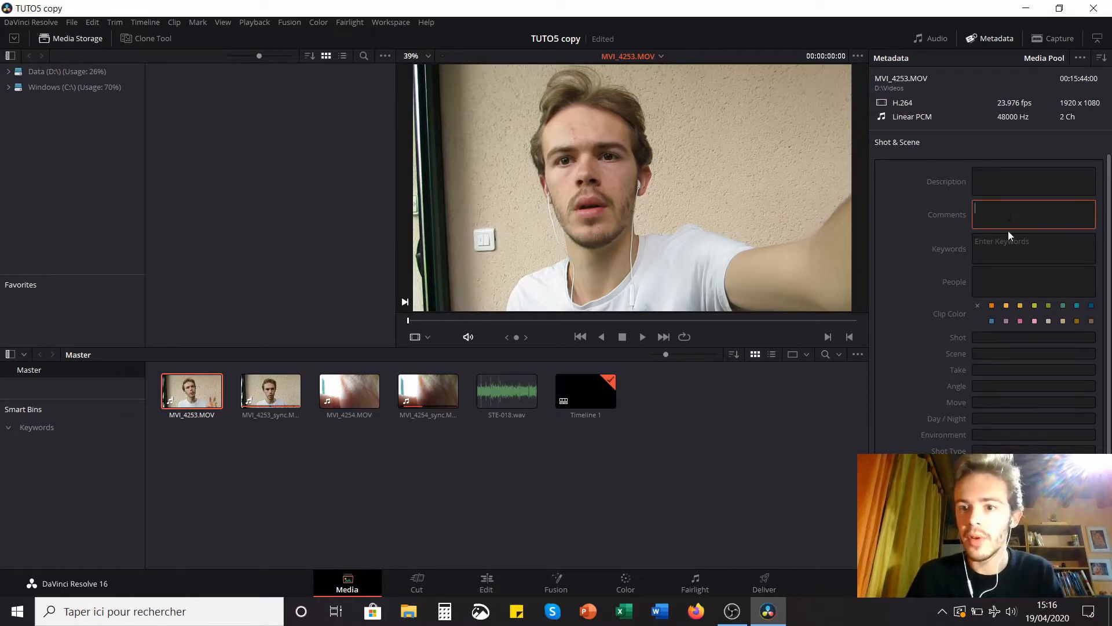
left_click(1009, 243)
left_click(1015, 284)
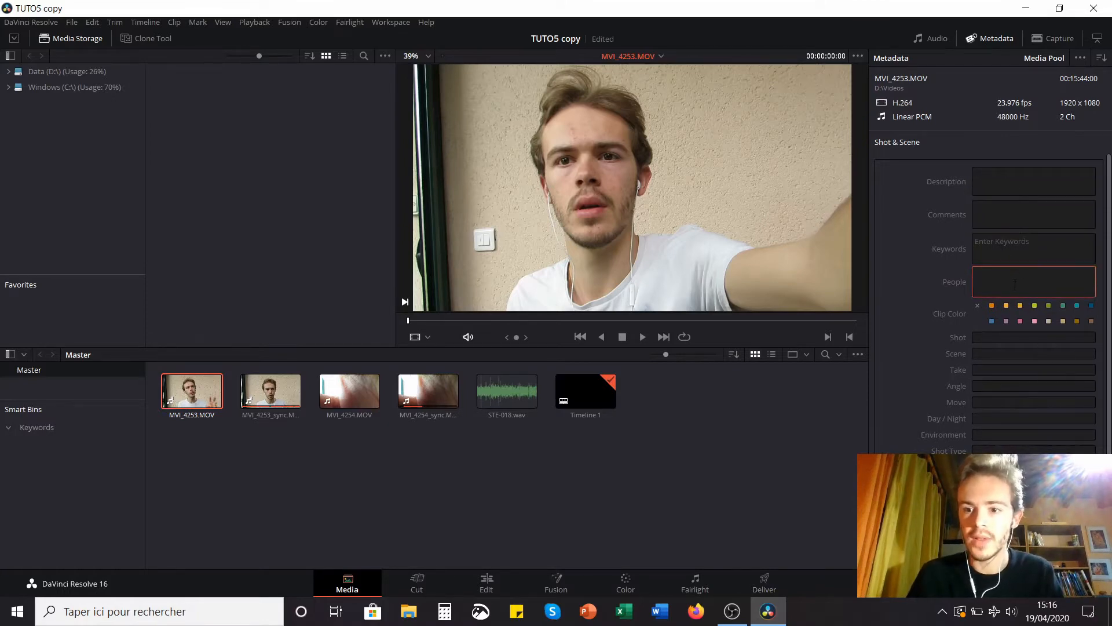
left_click(989, 340)
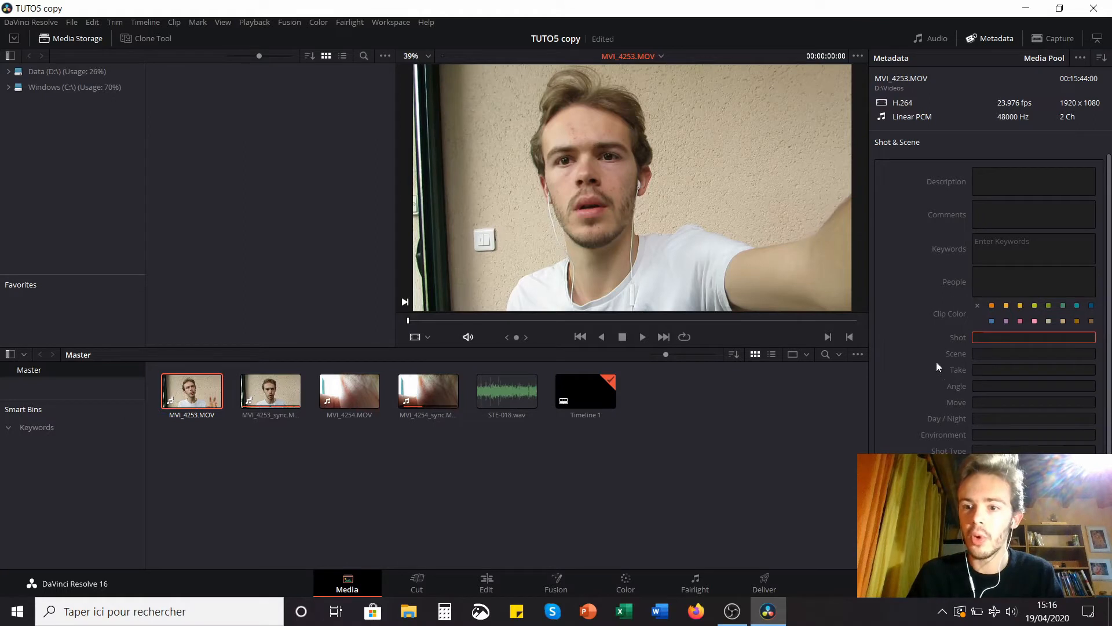
left_click(1000, 356)
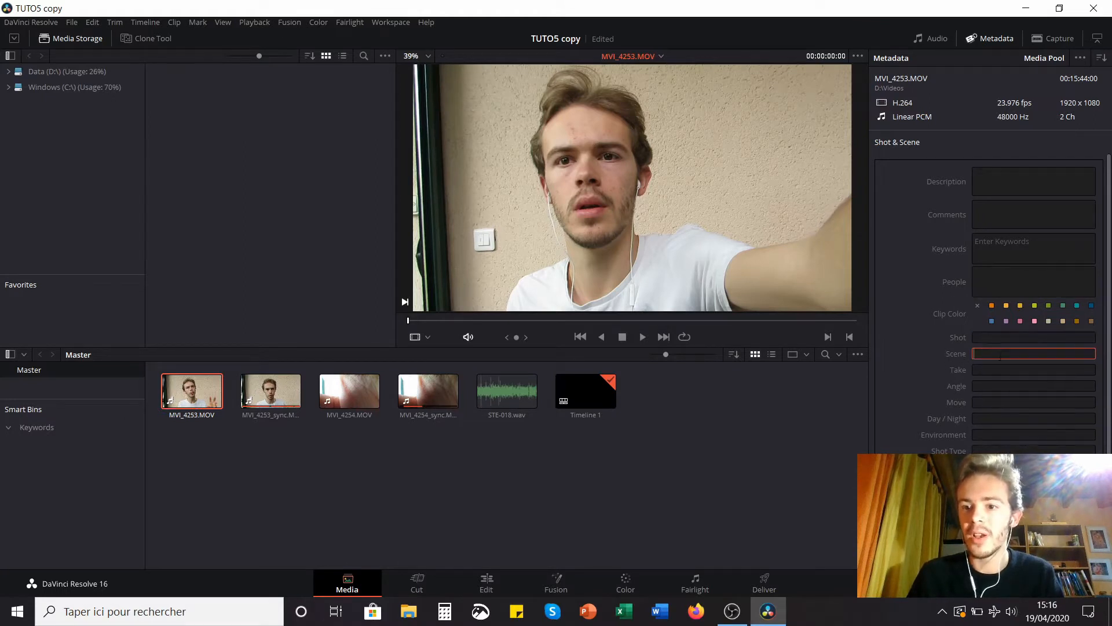
left_click(997, 369)
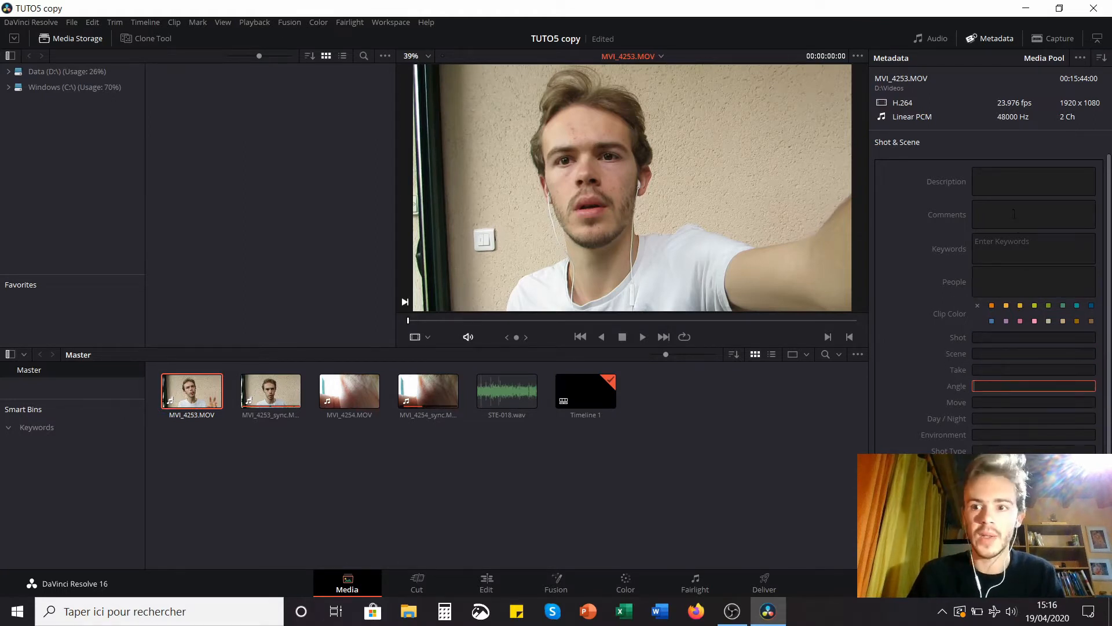
- Add the keyword "tutoriel" to the metadata of MVI_4253.MOV
left_click(1002, 245)
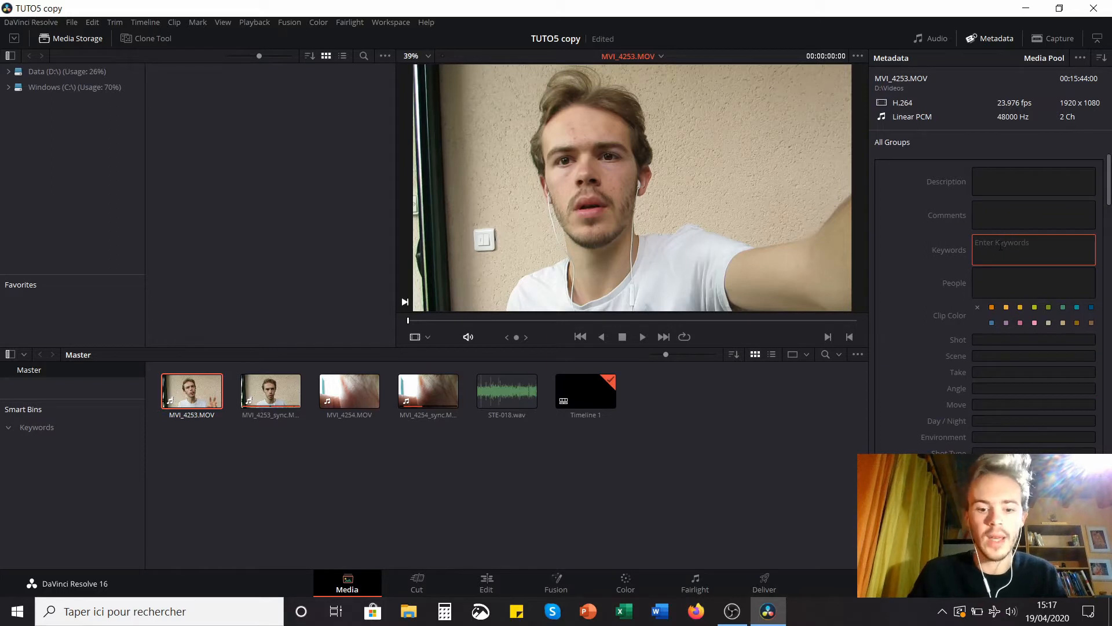
type("tutoriel")
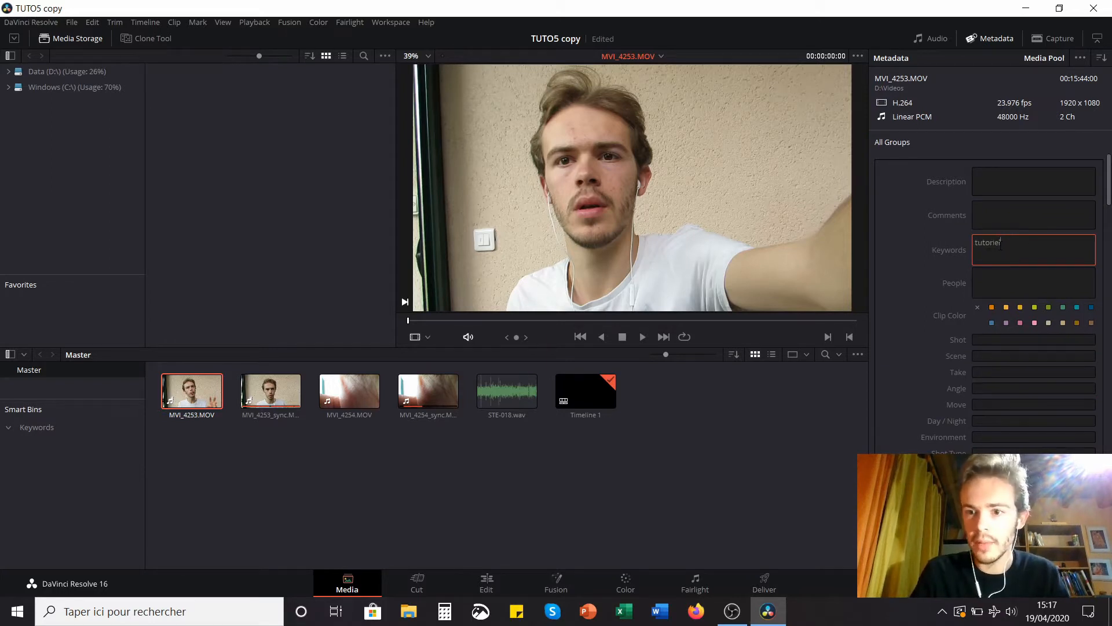
key("Return")
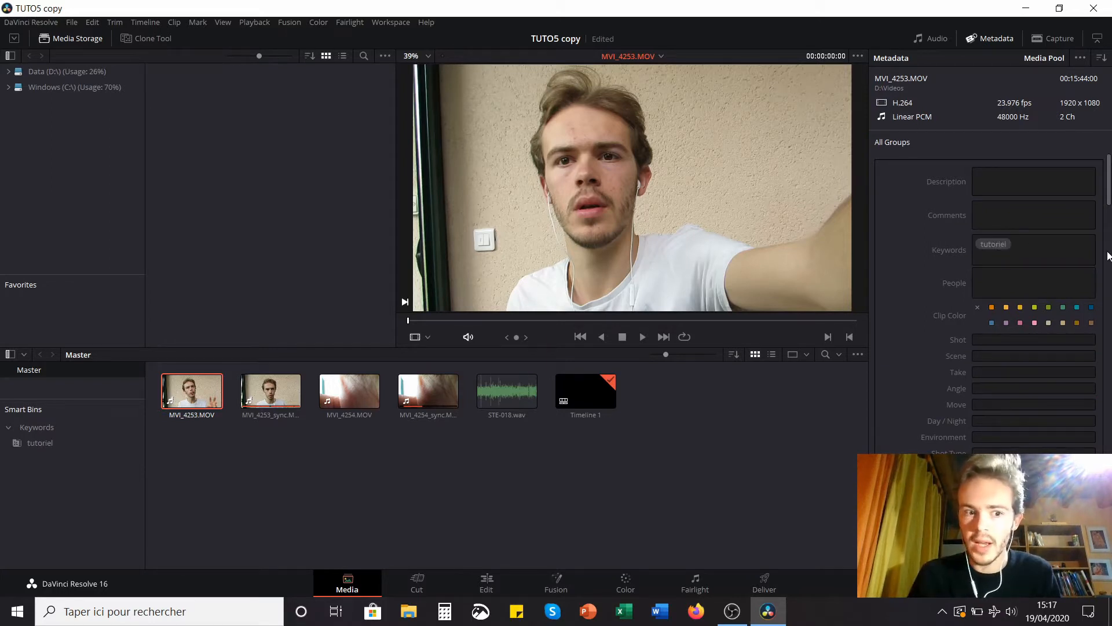
- Add the keyword "tutoriel" to the metadata of the audio clip STE-018.wav
left_click(502, 394)
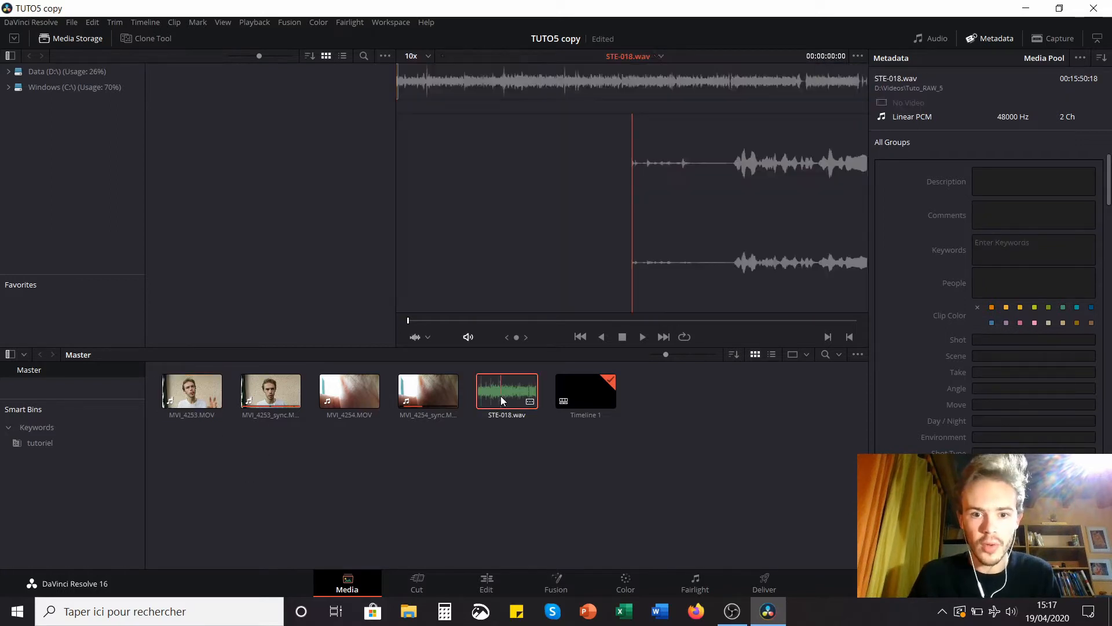
left_click(1032, 252)
type("tutoriel")
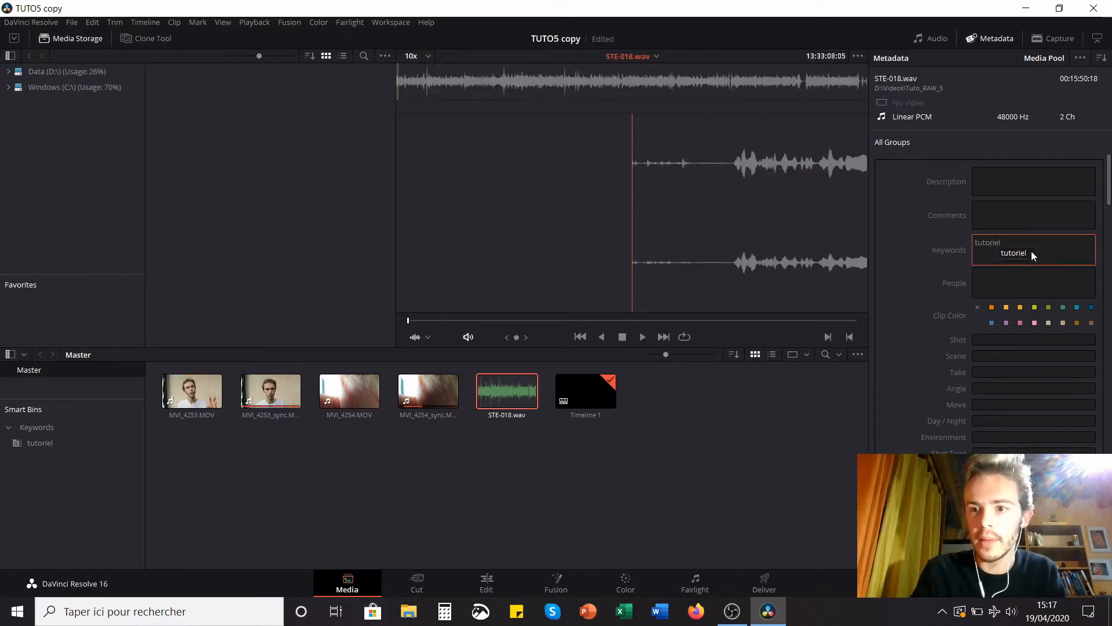
key("Return")
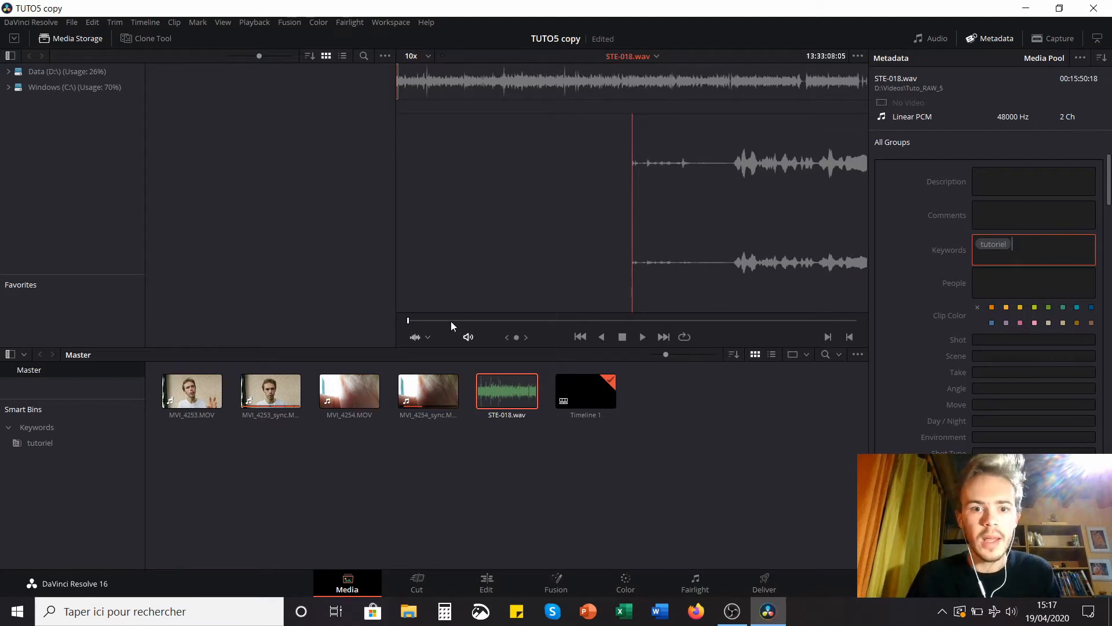
- Select MVI_4253.MOV and limit its displayed metadata to the Shot & Scene group
left_click(196, 390)
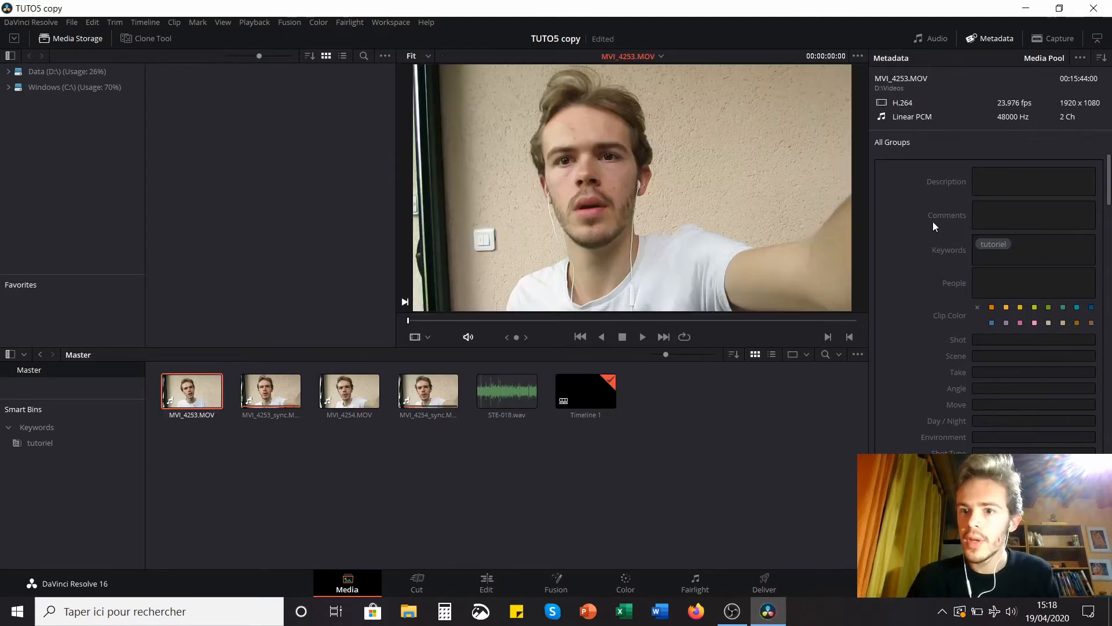
left_click(904, 145)
left_click(955, 160)
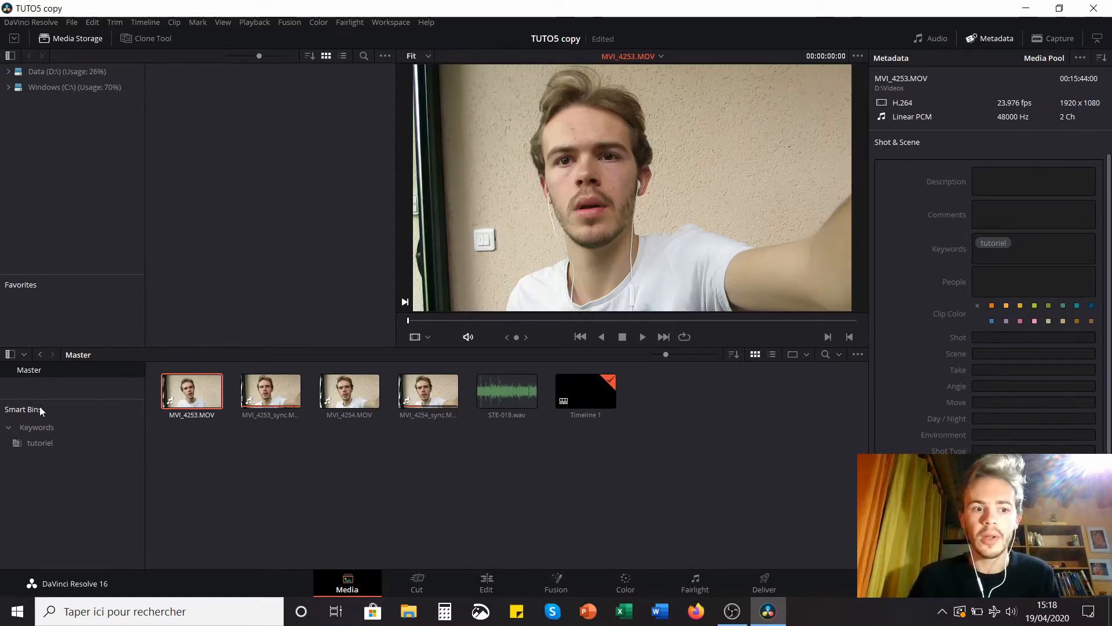
- Start a new smart bin named "Tutoriel"
right_click(48, 482)
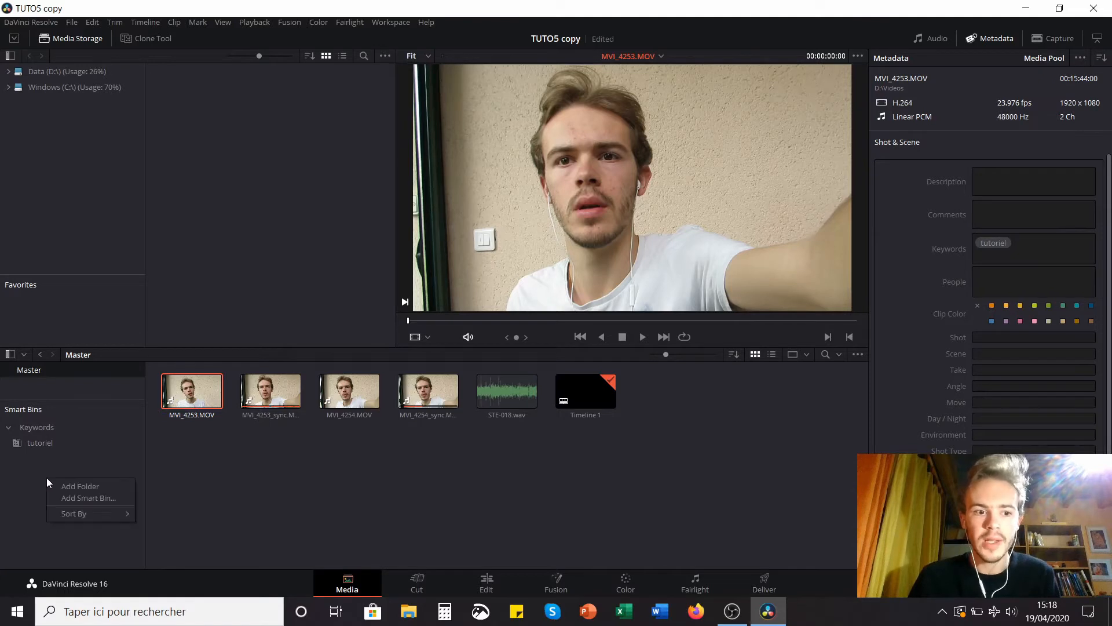
left_click(102, 500)
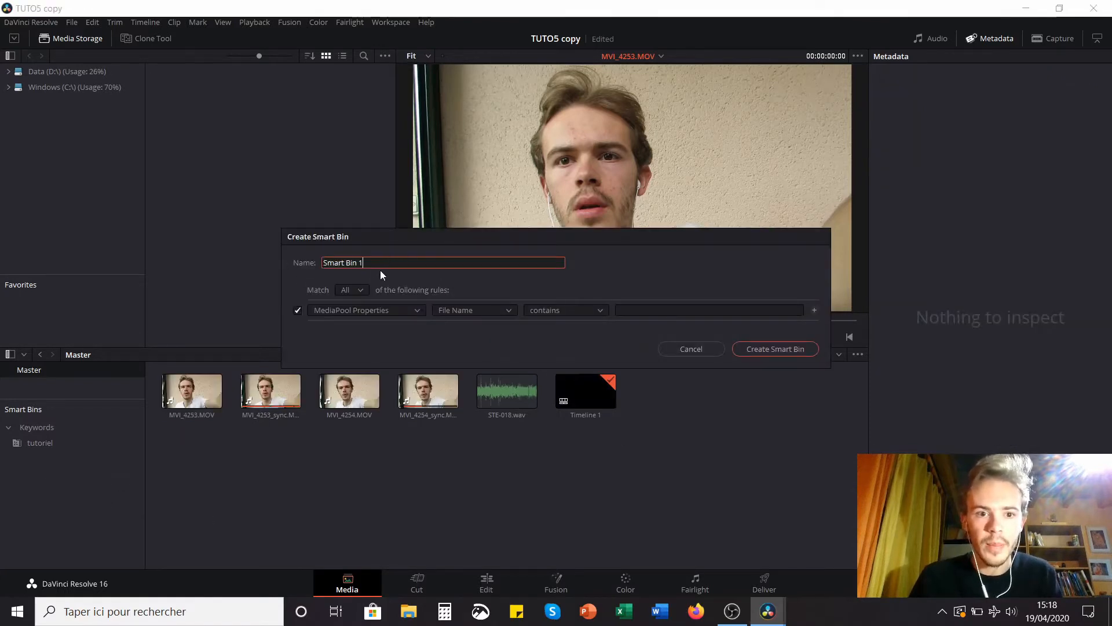
key("ctrl+a")
type("Tutoriel")
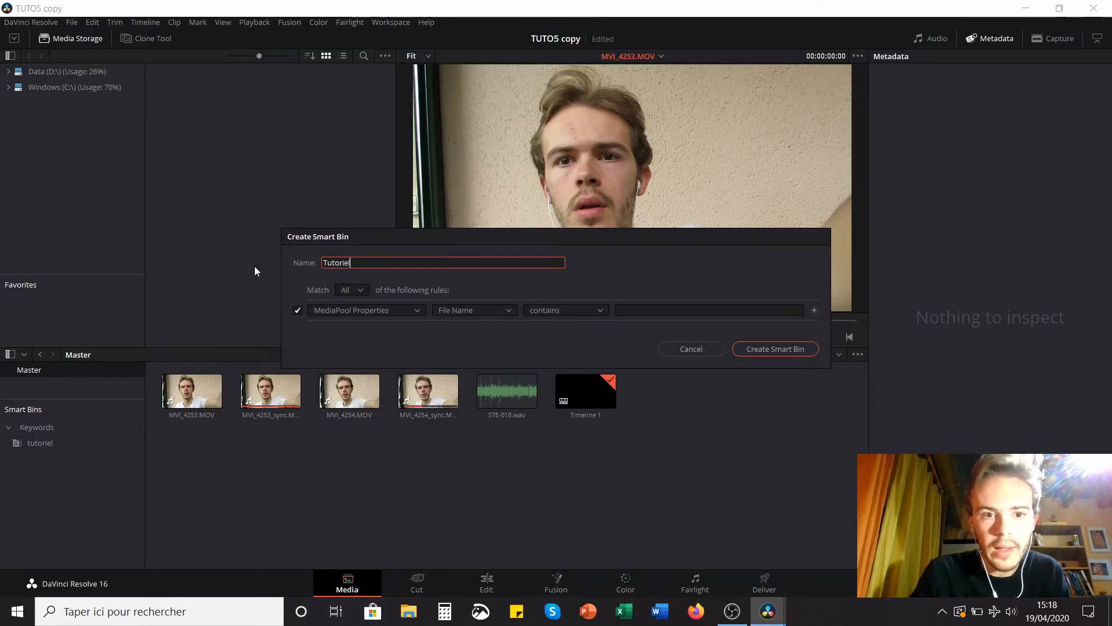
- Set the smart bin rule to check the Keywords property of Metadata - Shot & Scene, with the contains condition
left_click(377, 310)
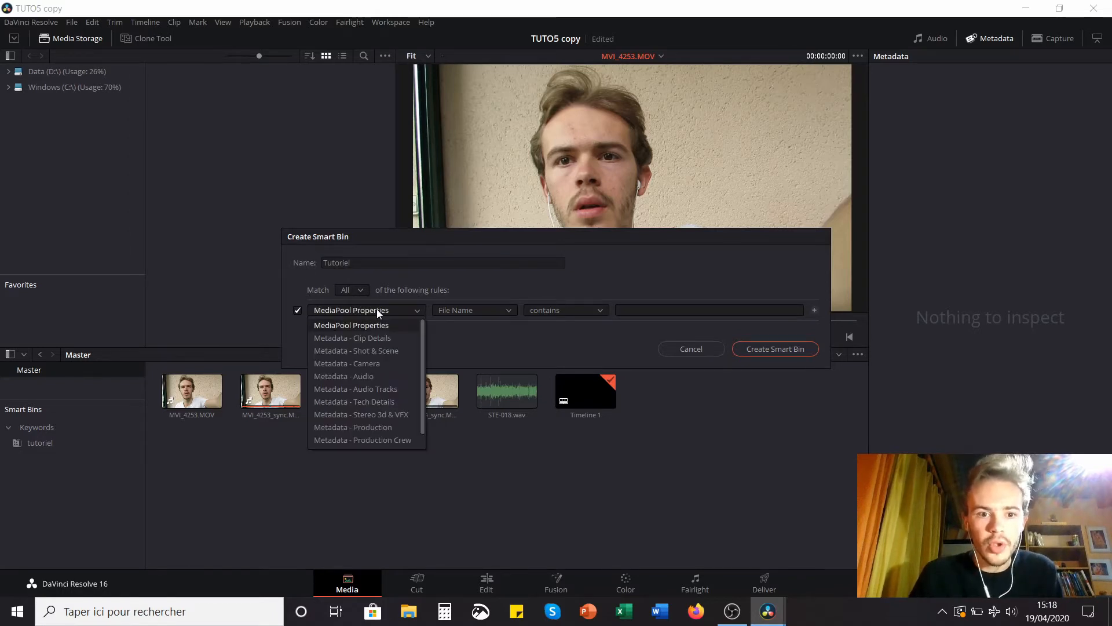
left_click(379, 349)
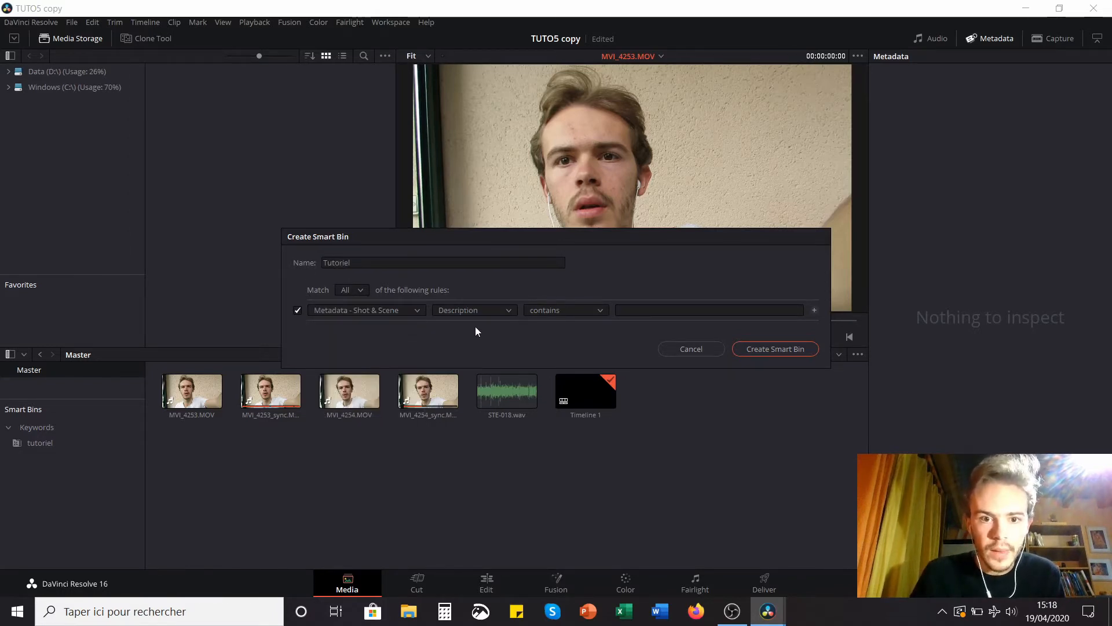
left_click(476, 313)
scroll(465, 390, "down", 2)
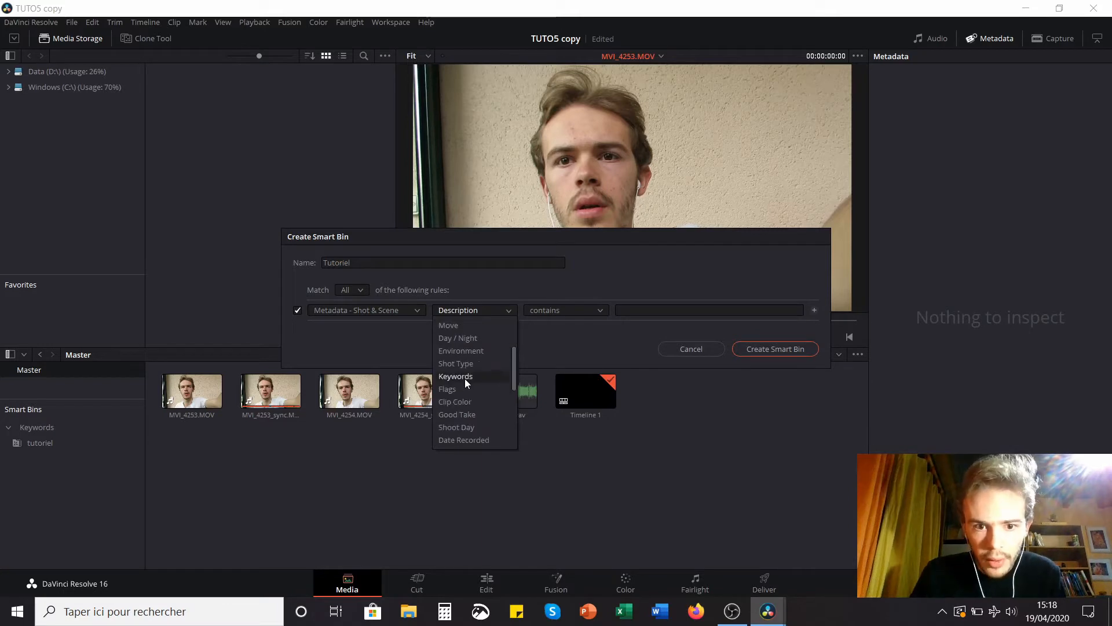
left_click(464, 377)
left_click(566, 316)
left_click(566, 320)
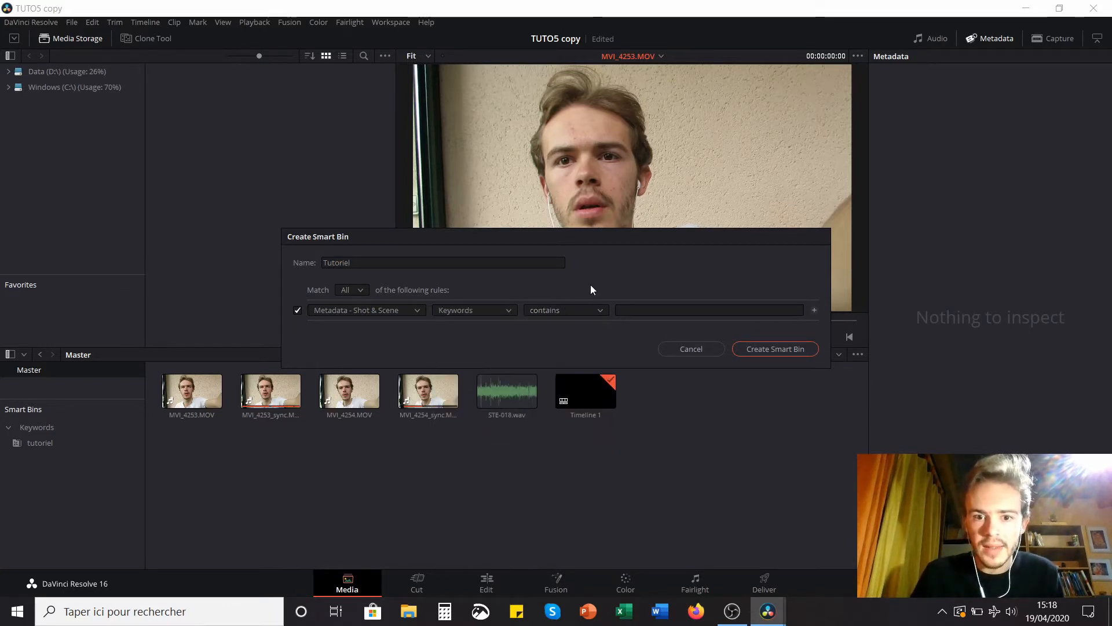
- Enter "tutoriel" as the keyword the rule matches and create the smart bin
left_click(657, 310)
type("turt")
key("BackSpace")
key("BackSpace")
type("ot")
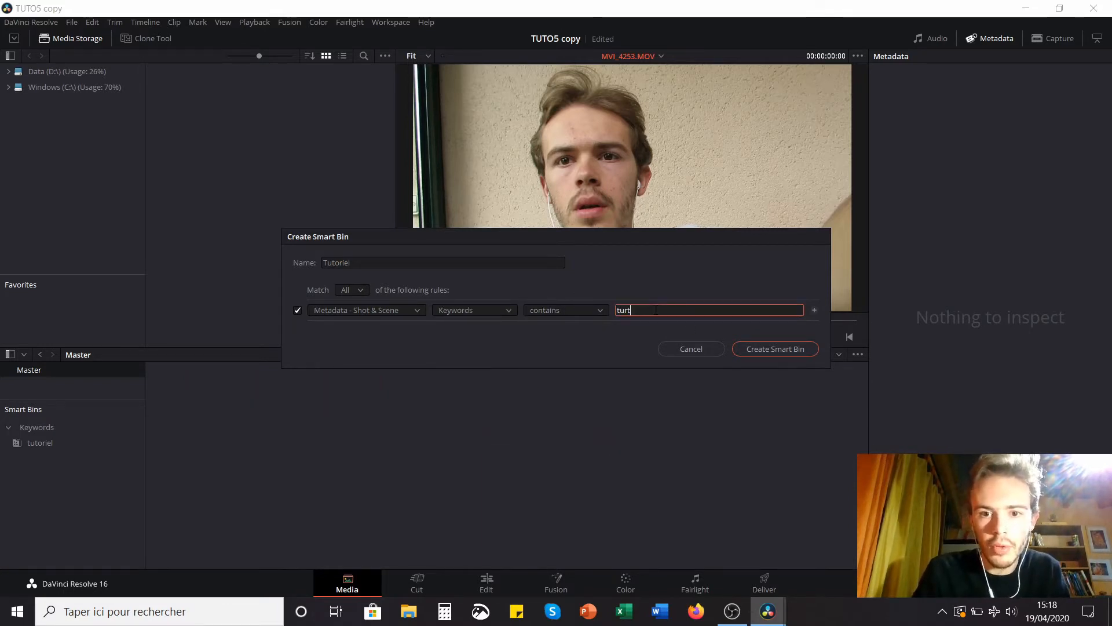
key("BackSpace")
key("BackSpace")
type("tori")
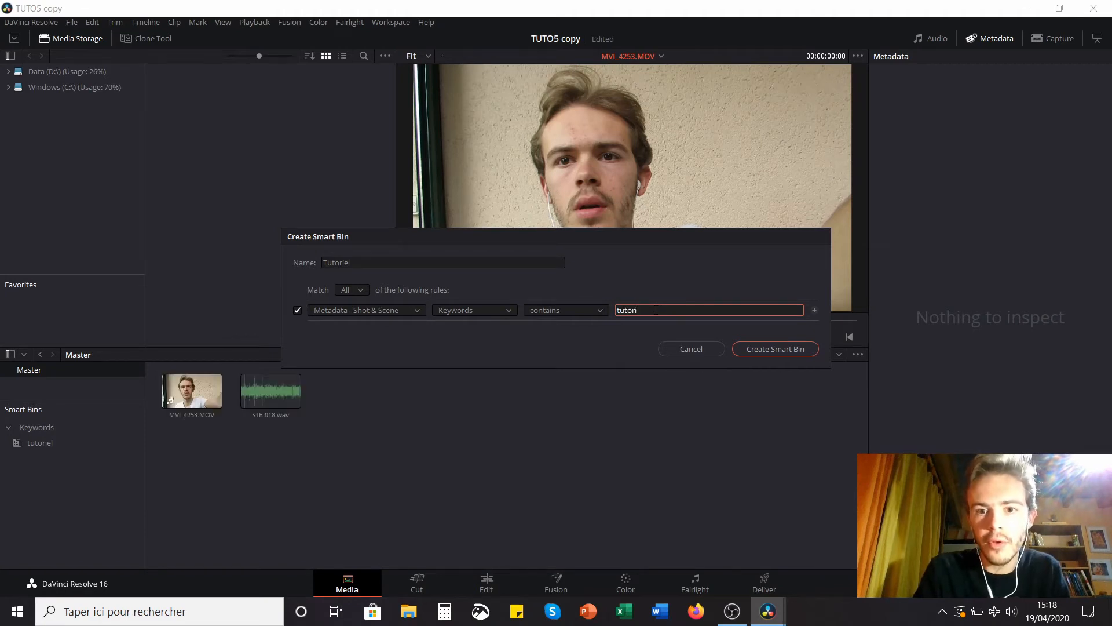
type("el")
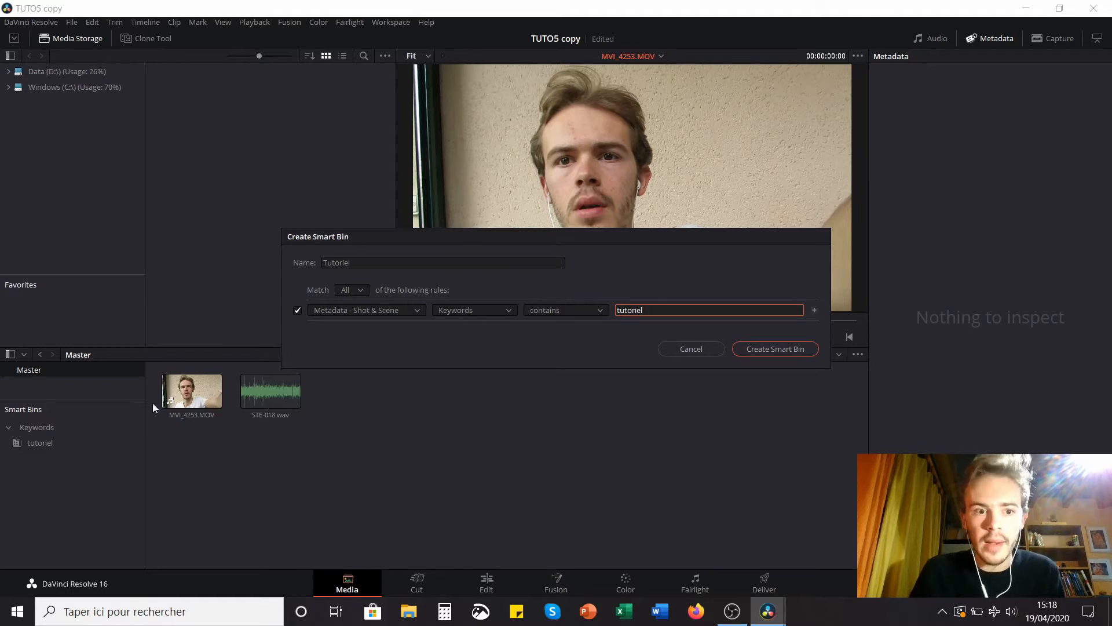
left_click_drag(659, 306, 602, 312)
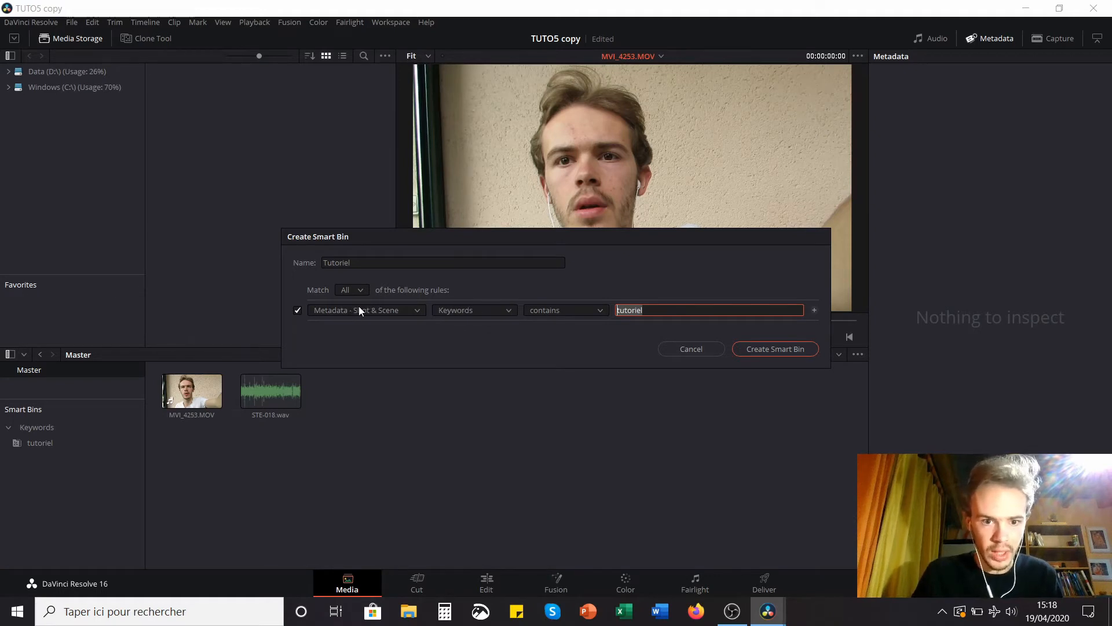
left_click(781, 349)
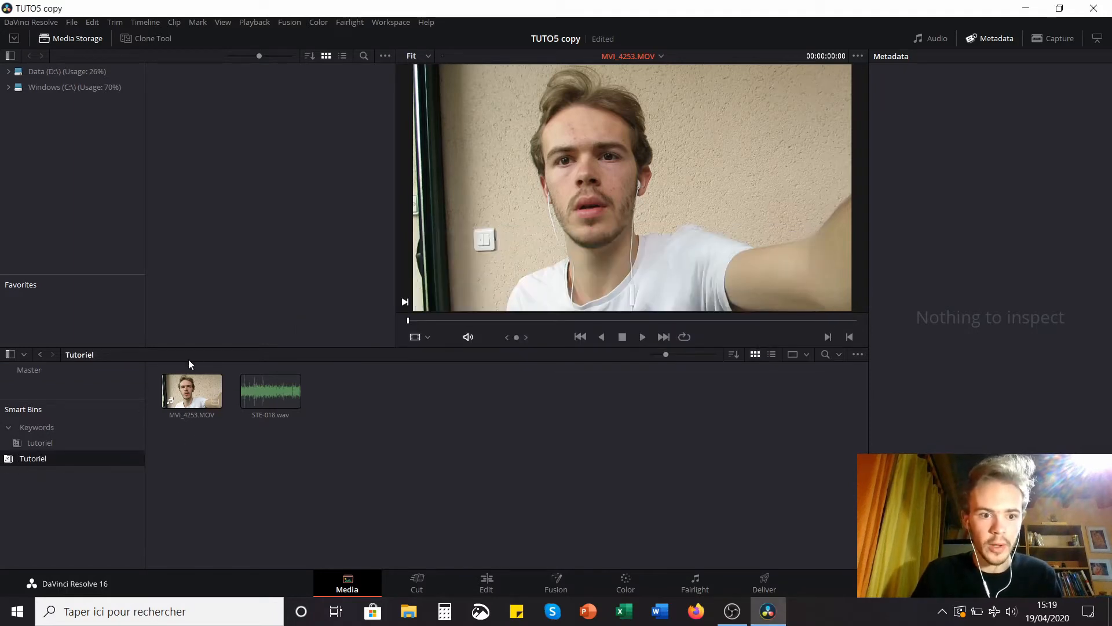
- Check the metadata of MVI_4253.MOV and STE-018.wav in the Tutoriel smart bin, and return to the Master bin
left_click(193, 389)
left_click(277, 387)
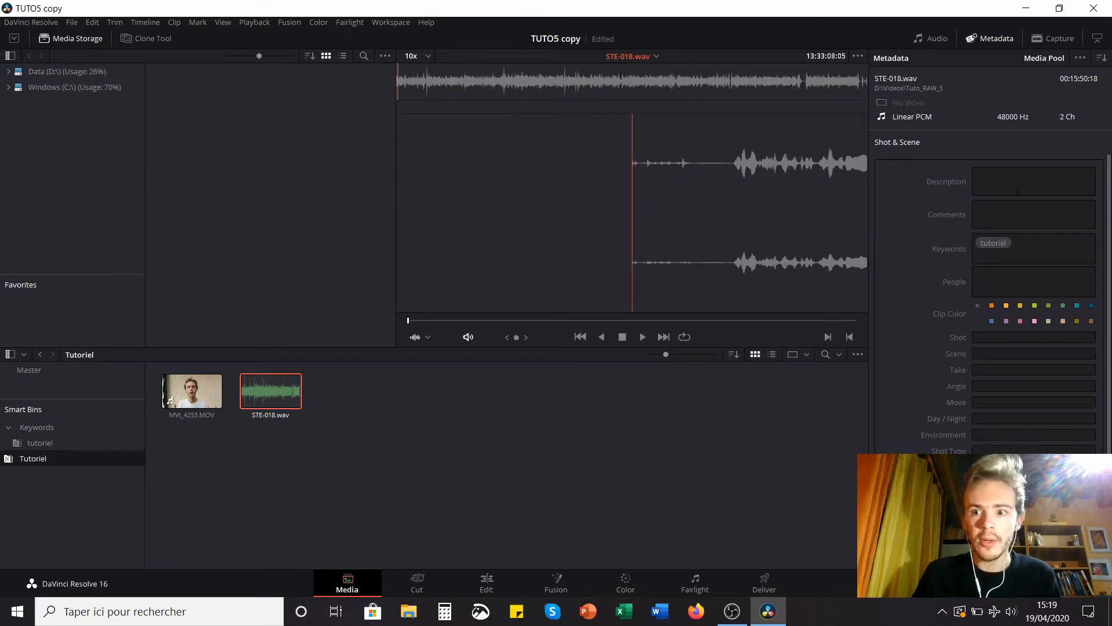
left_click(62, 373)
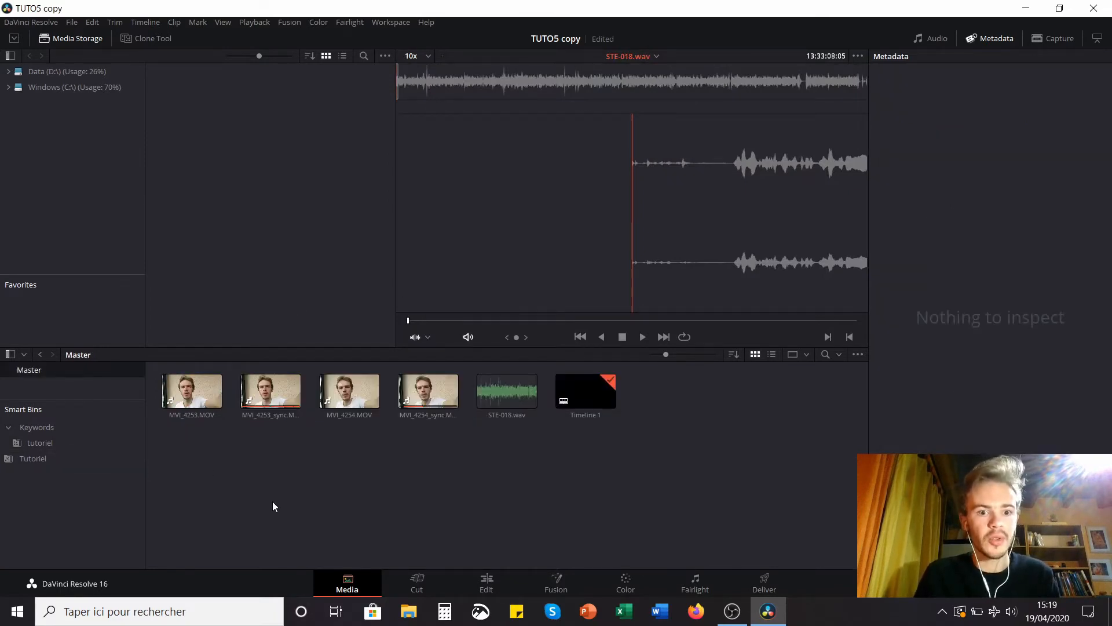
- Show the Comments and Keywords fields of MVI_4254.MOV without entering anything, and clear the clip selection
left_click(350, 391)
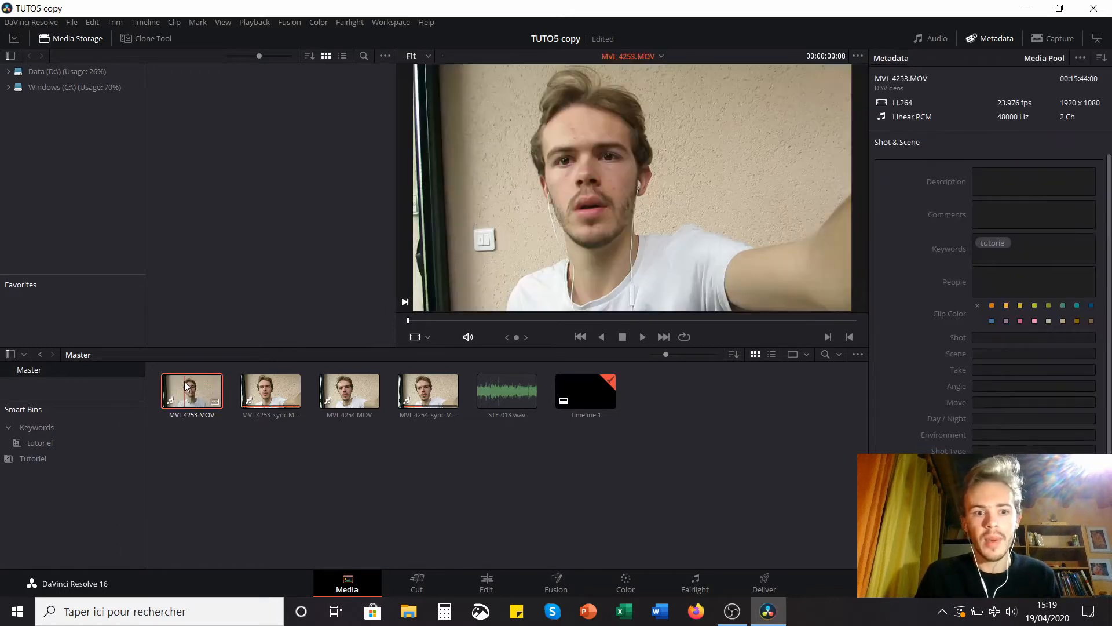
left_click(1011, 215)
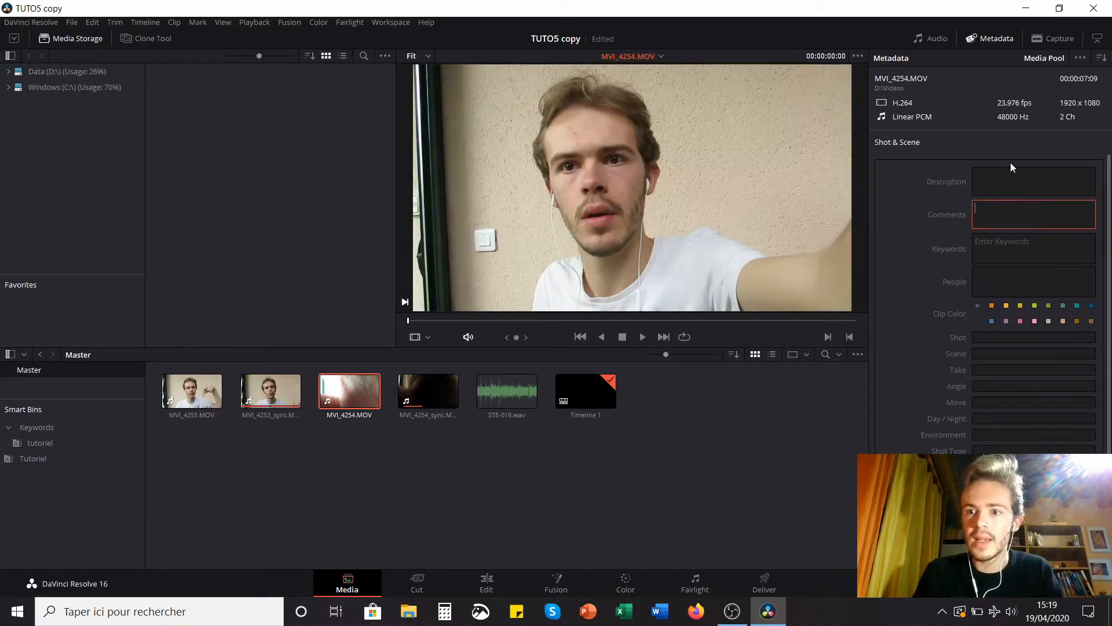
left_click(1007, 243)
left_click(727, 446)
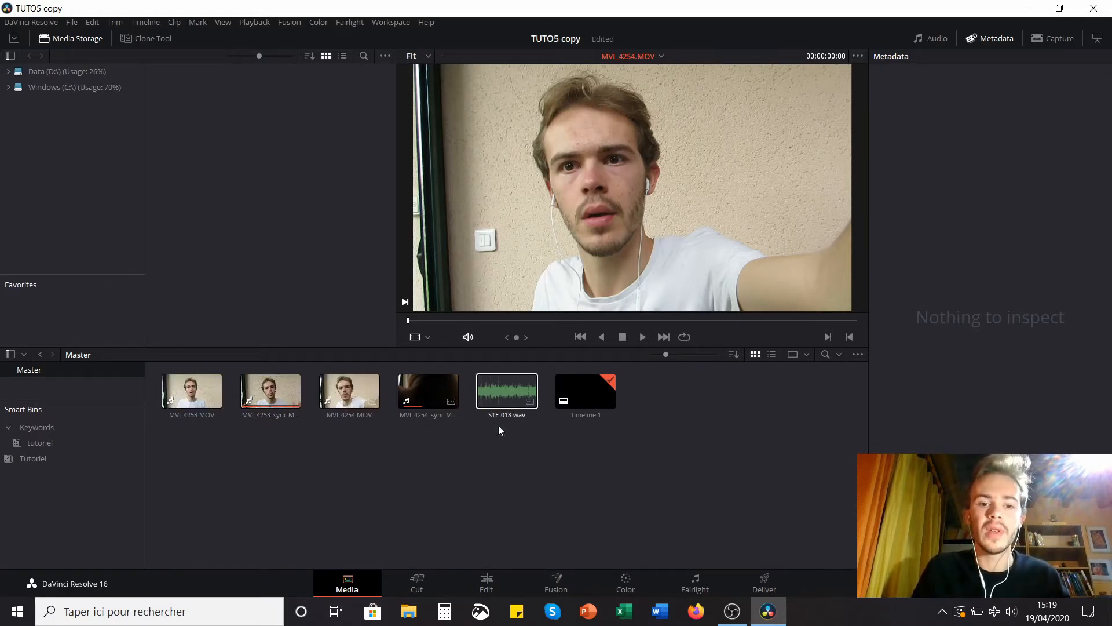
- Display all metadata groups of MVI_4253.MOV and examine the fields from shot details to camera information
left_click(191, 394)
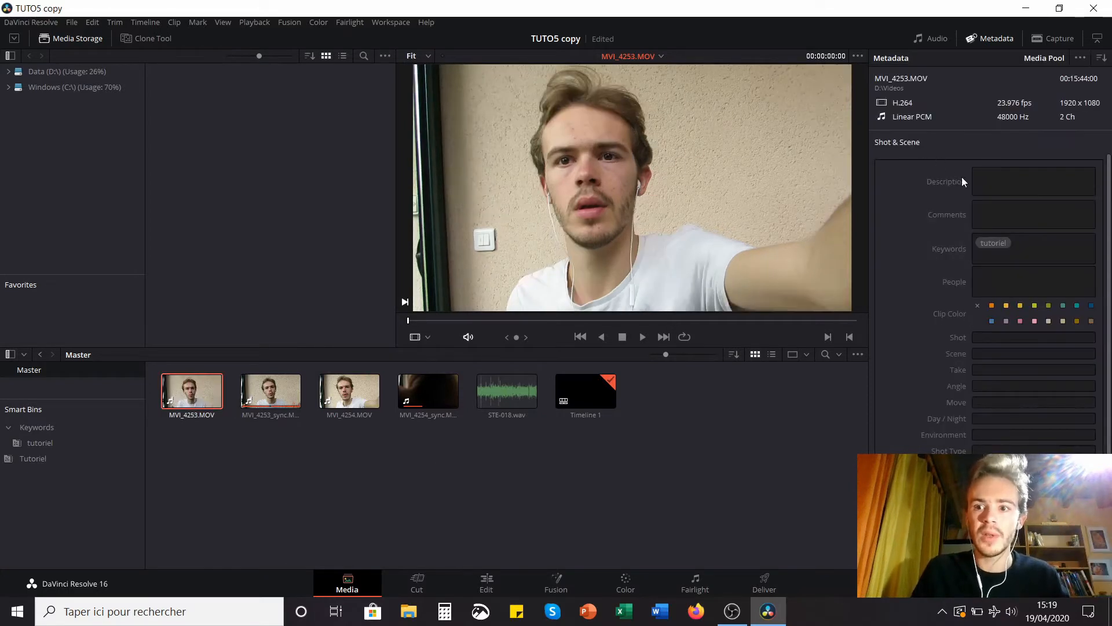
left_click(992, 174)
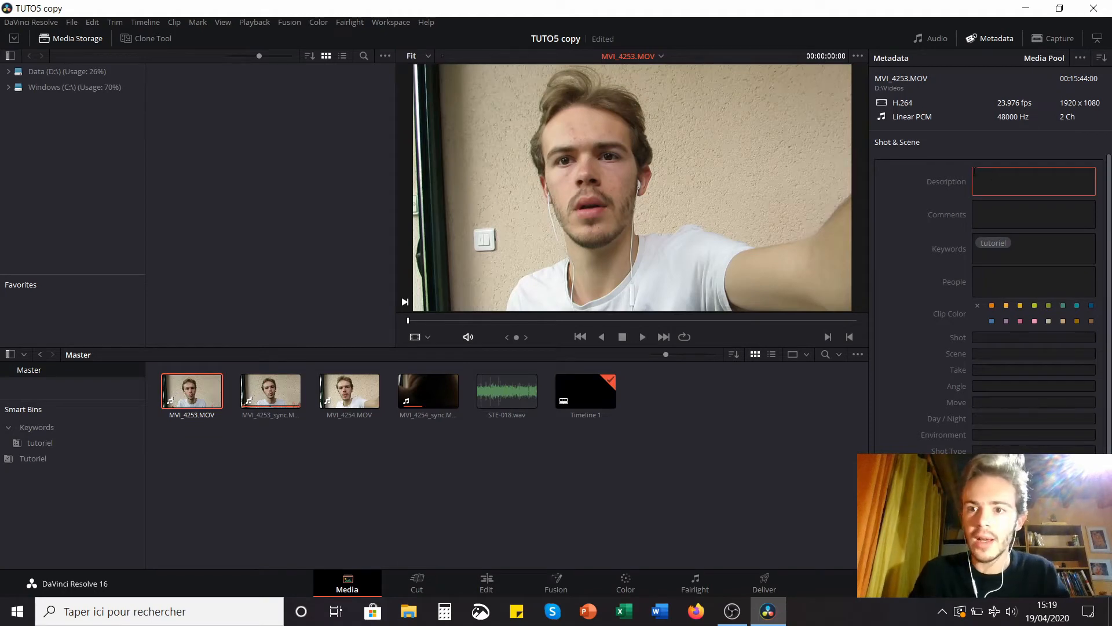
scroll(944, 250, "down", 10)
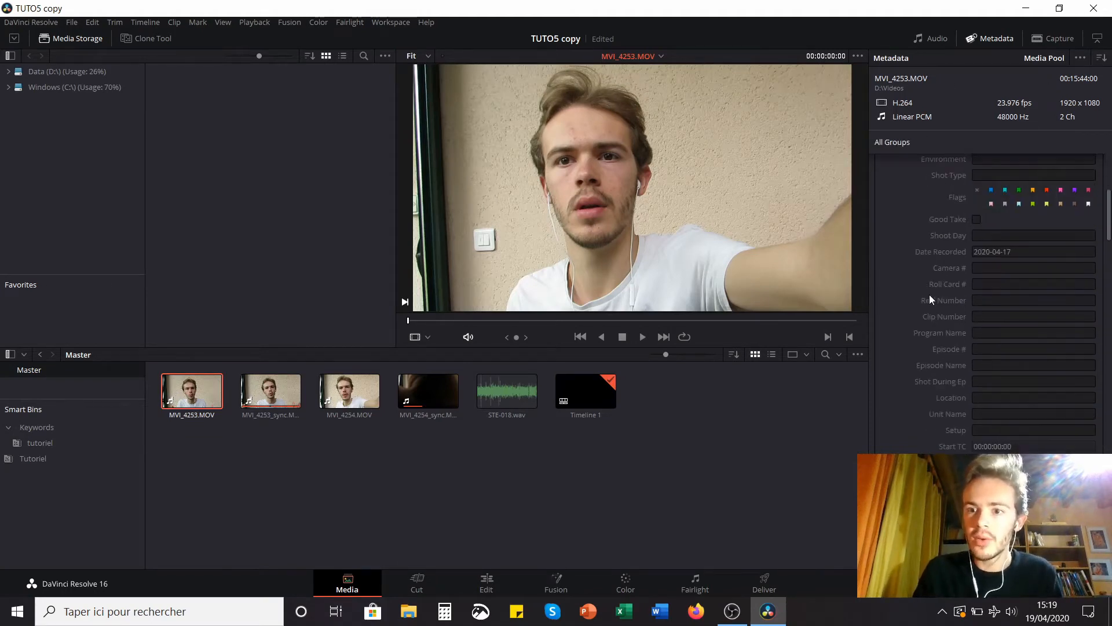
scroll(922, 332, "down", 10)
scroll(909, 374, "up", 10)
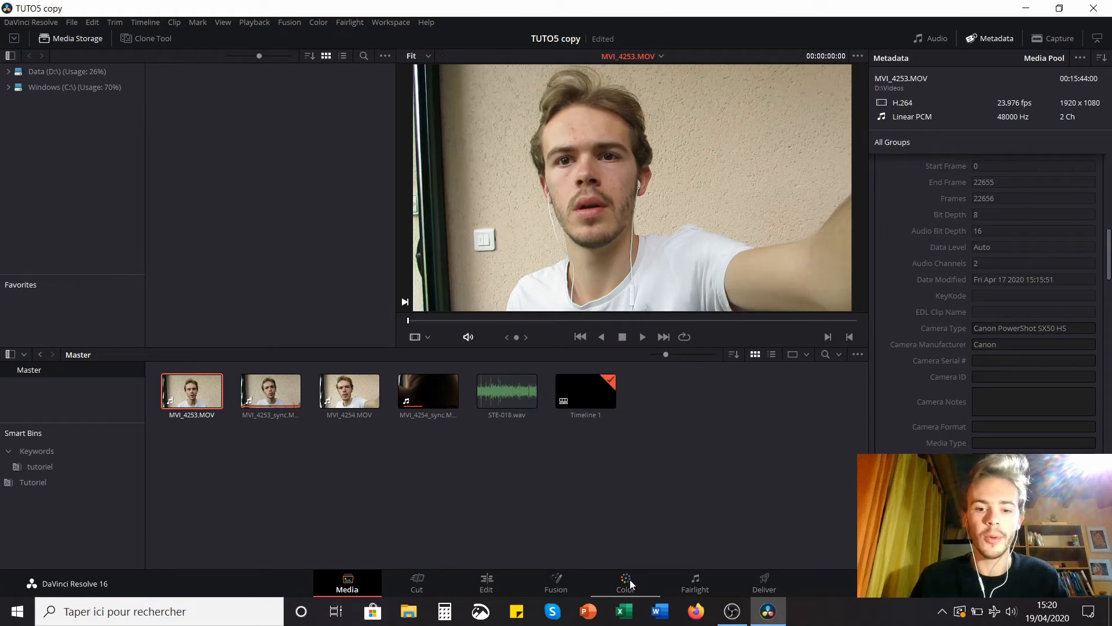
- Switch to the Color page and reposition the first clip's three nodes together in the node graph
left_click(626, 578)
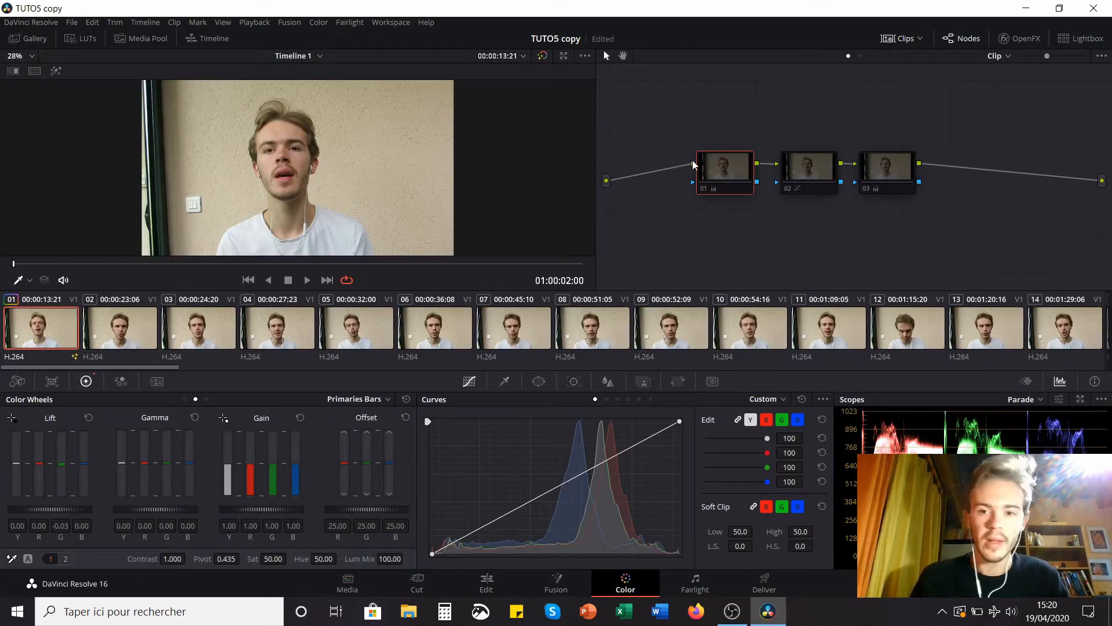
left_click_drag(673, 133, 1014, 244)
left_click_drag(888, 176, 907, 176)
left_click(907, 176)
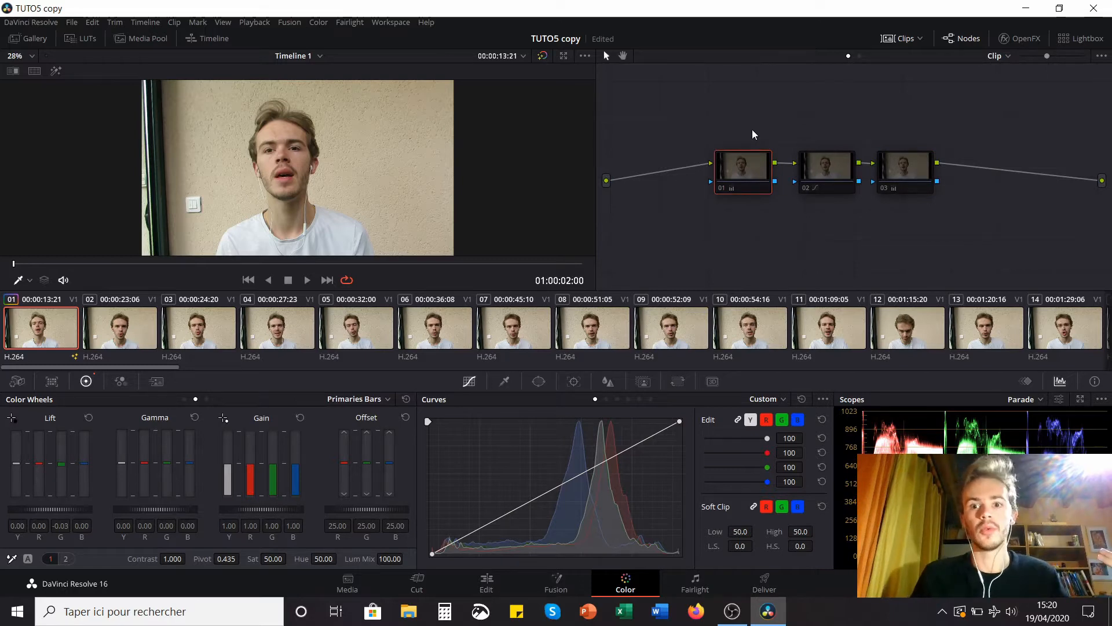
left_click_drag(694, 127, 977, 218)
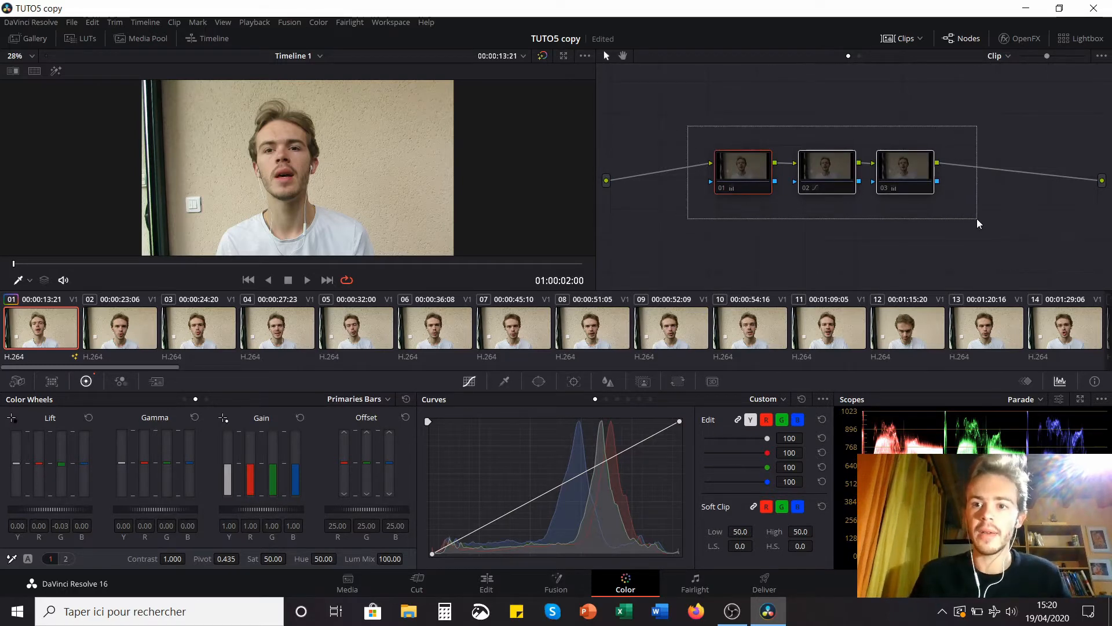
left_click_drag(835, 161, 852, 189)
left_click(790, 160)
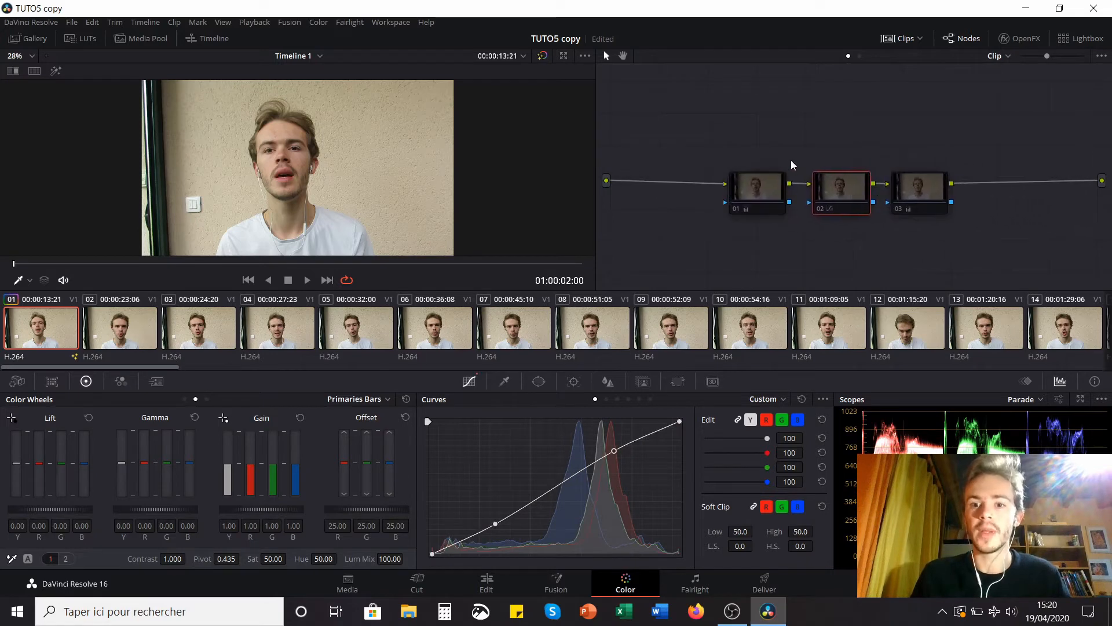
left_click(753, 192)
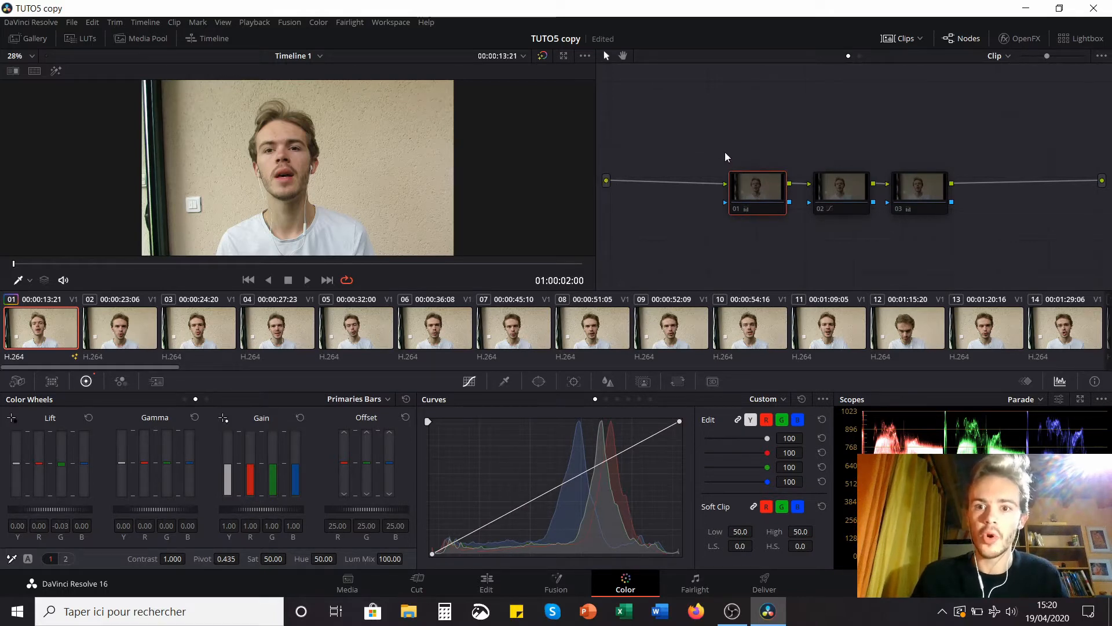
left_click_drag(725, 152, 888, 164)
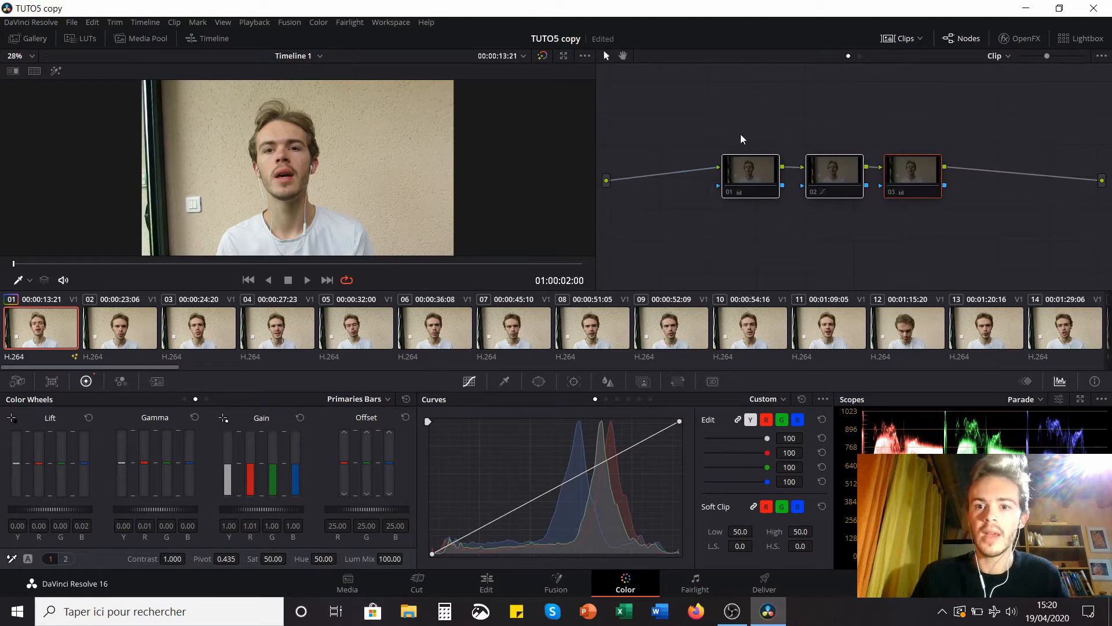
- Inspect the colour adjustments of nodes 01, 02 and 03 one after another, ending on node 01
left_click(747, 179)
left_click(824, 178)
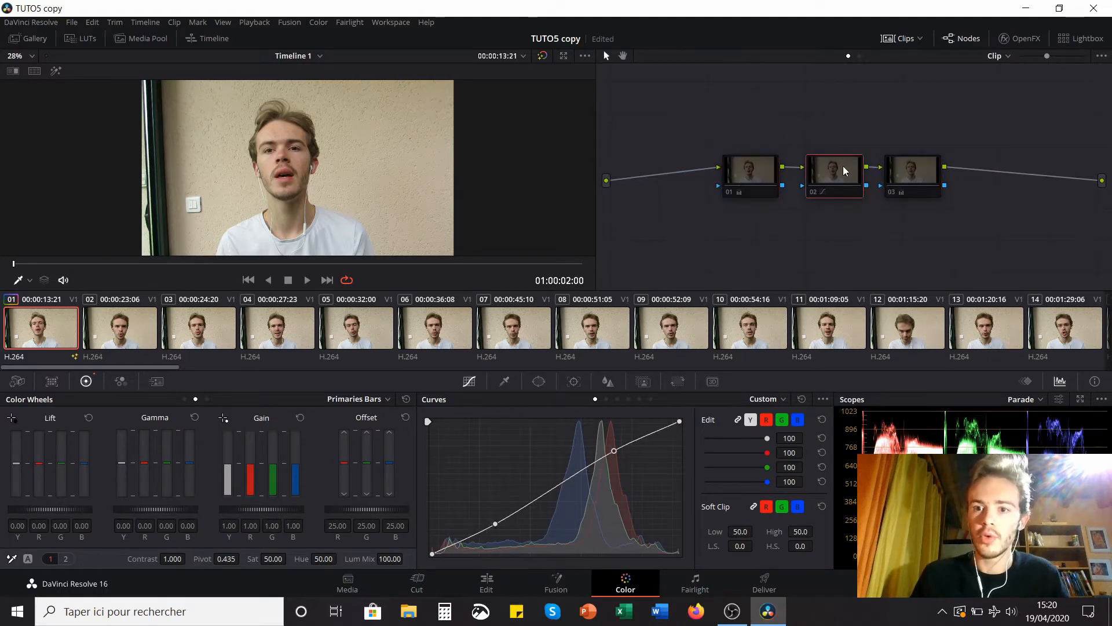
left_click(912, 175)
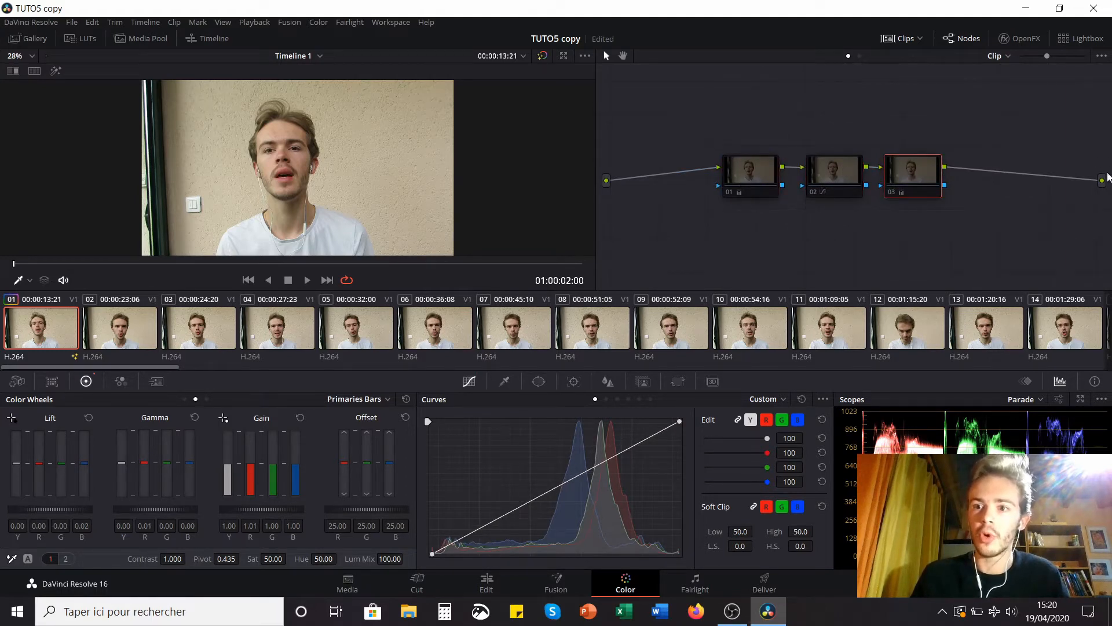
left_click(761, 176)
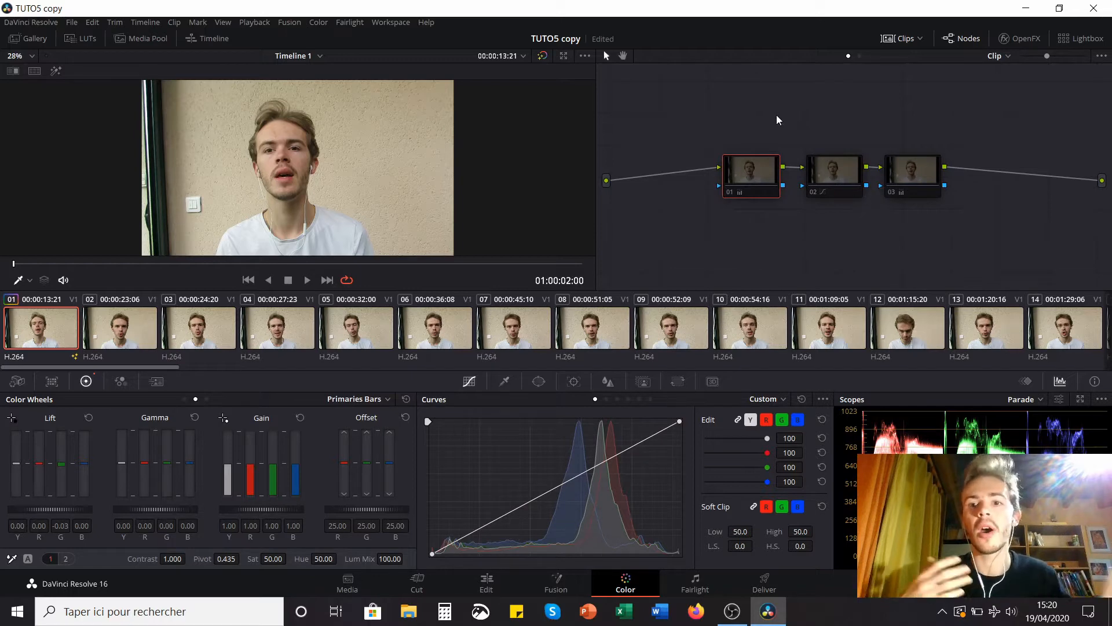
- Space the three nodes slightly further apart in the node graph and enable nodes 01 and 02
mouse_move(834, 171)
left_mouse_down()
mouse_move(694, 127)
mouse_move(658, 212)
mouse_move(878, 175)
mouse_move(821, 180)
mouse_move(834, 190)
left_mouse_up()
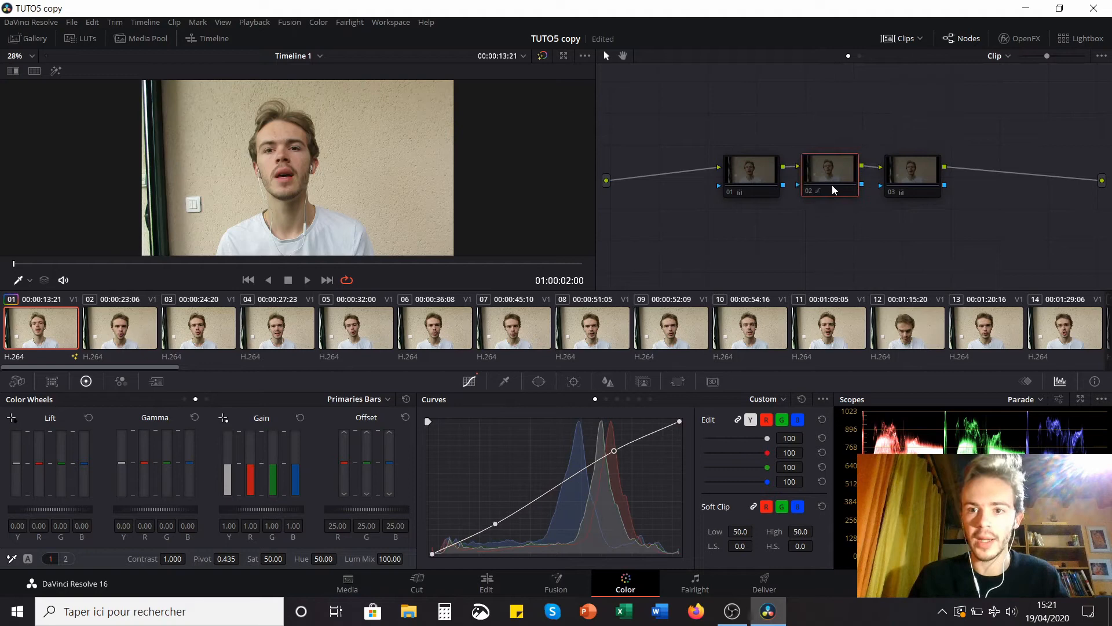
left_click(763, 174)
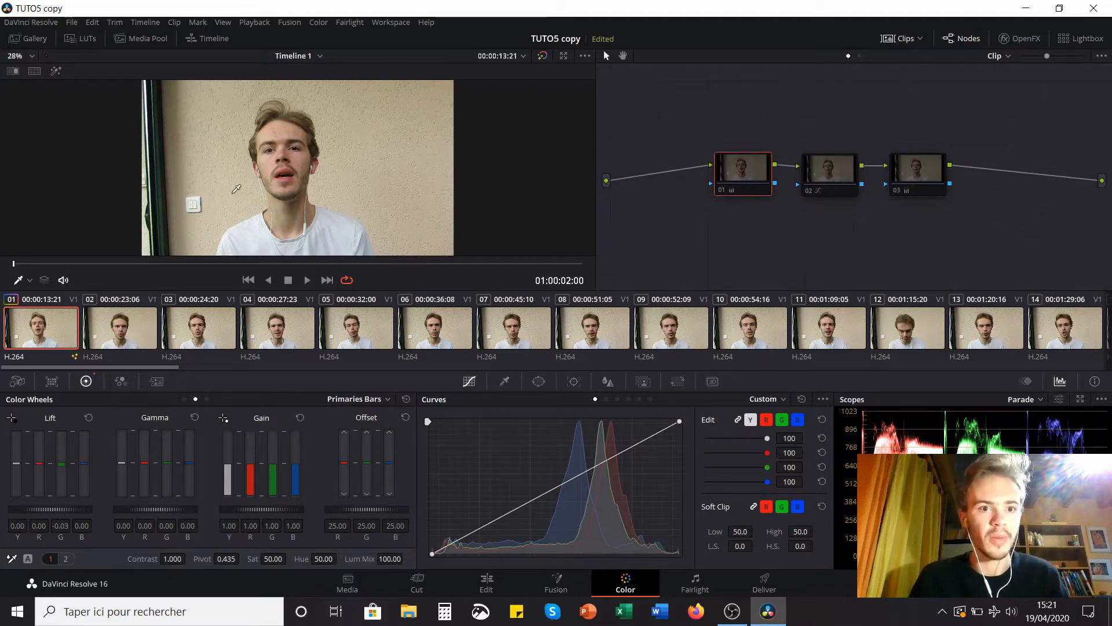
left_click(757, 172)
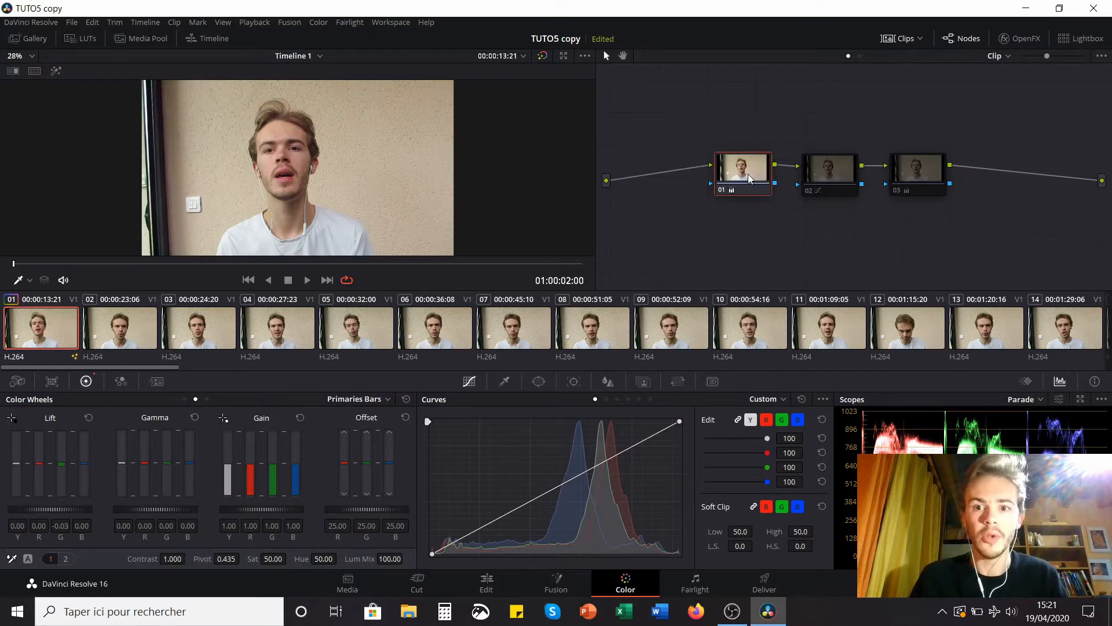
left_click_drag(745, 176, 734, 172)
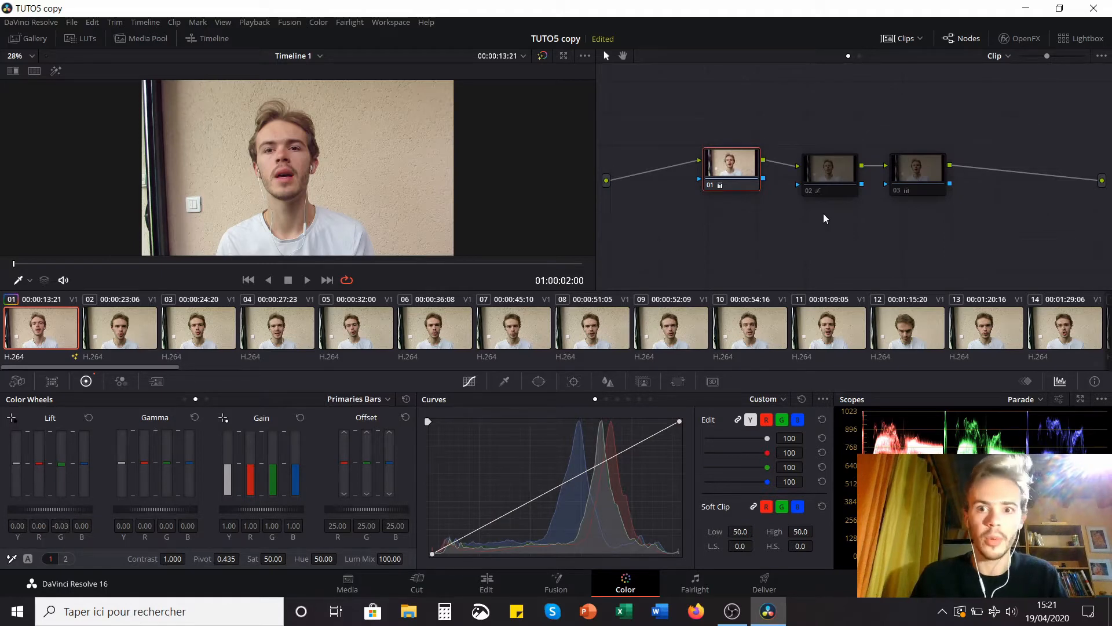
left_click(825, 172)
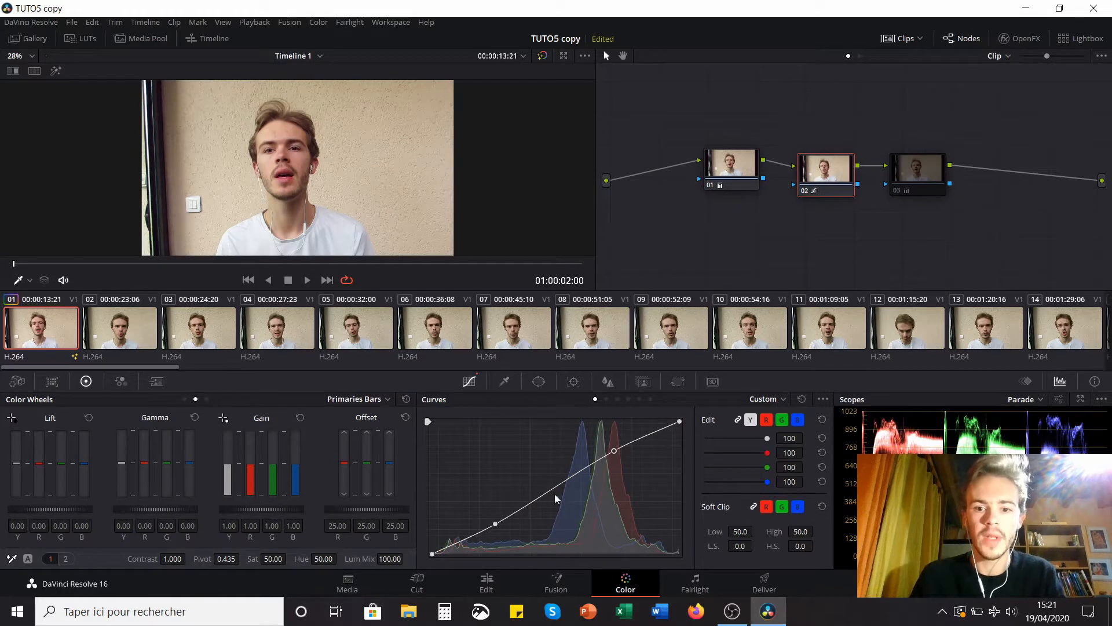
- Move nodes 01, 02 and 03 closer together in the first clip's node graph, keeping them in one row
mouse_move(912, 177)
left_mouse_down()
mouse_move(955, 173)
mouse_move(920, 176)
left_mouse_up()
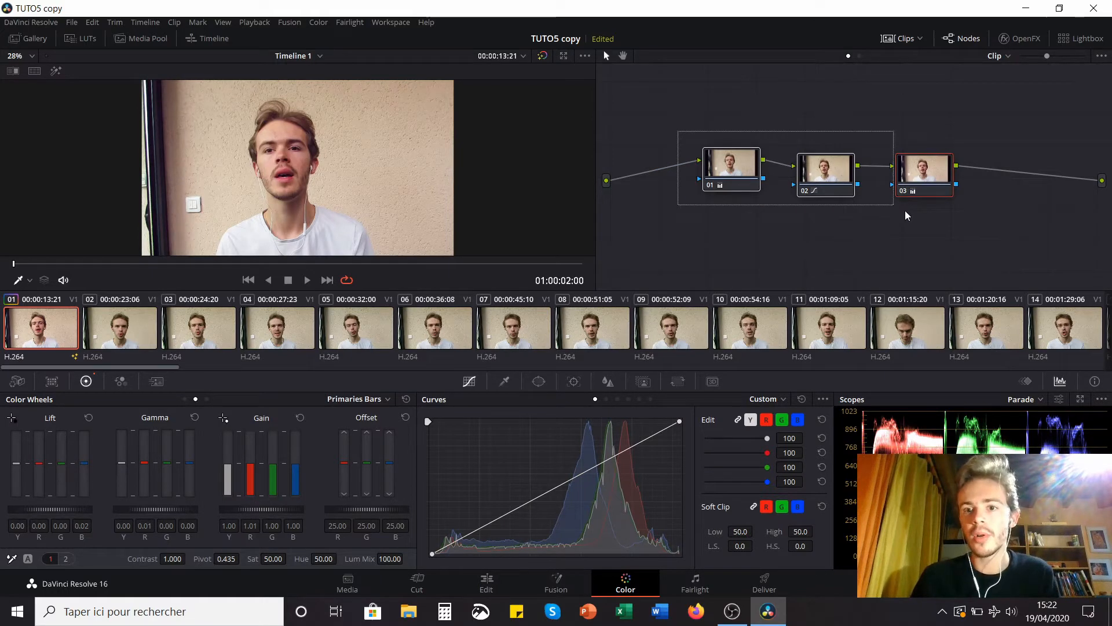
left_click_drag(735, 180, 698, 182)
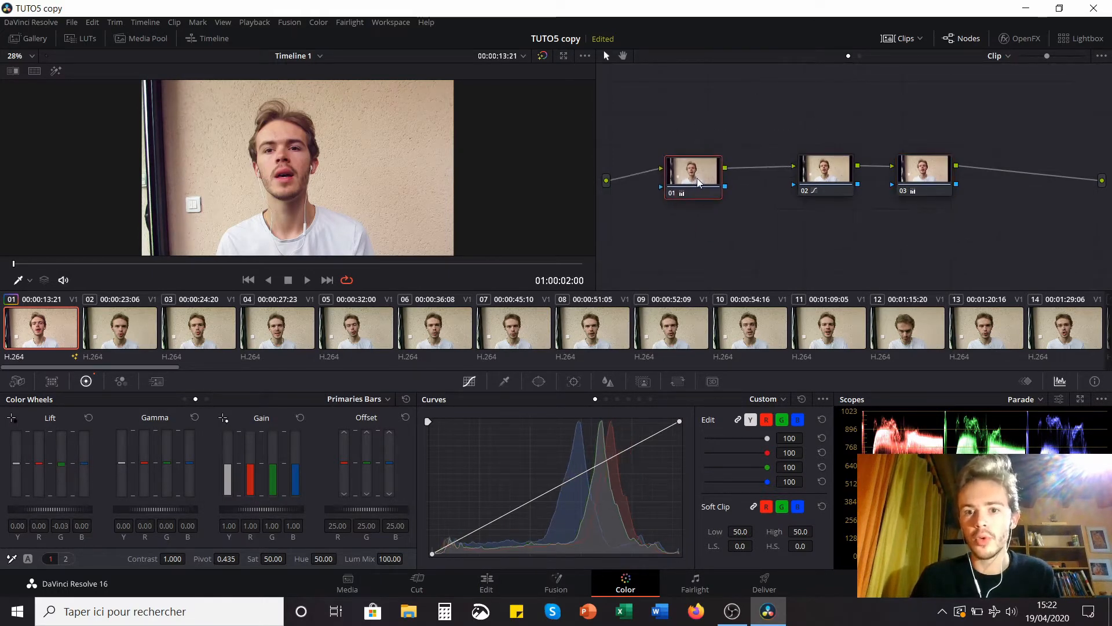
left_click_drag(847, 174, 809, 177)
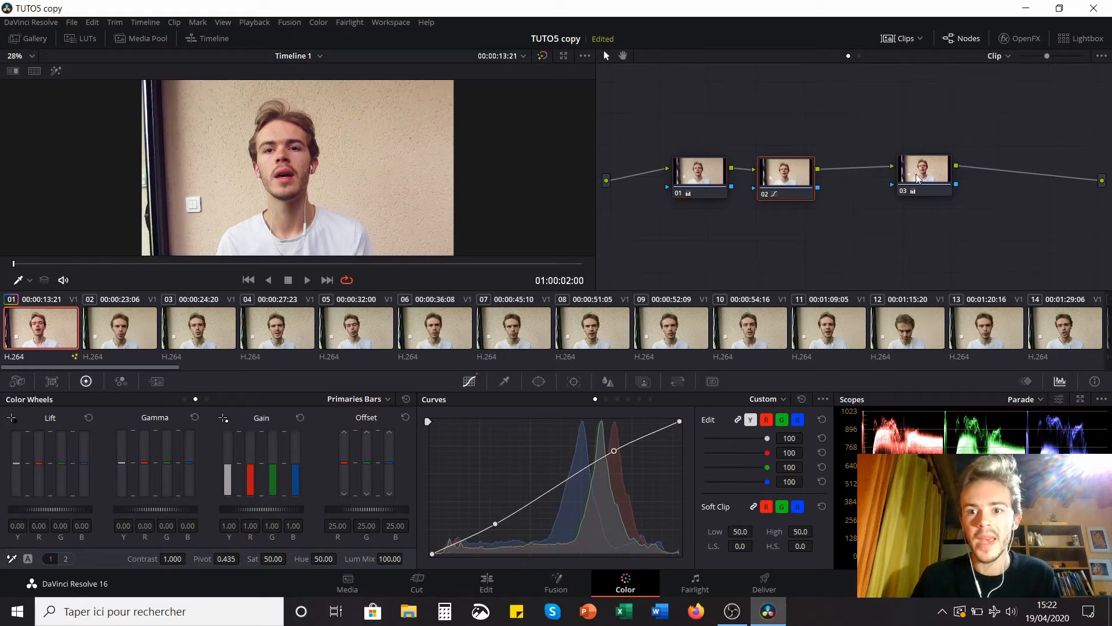
left_click_drag(920, 180, 870, 182)
left_click(788, 176)
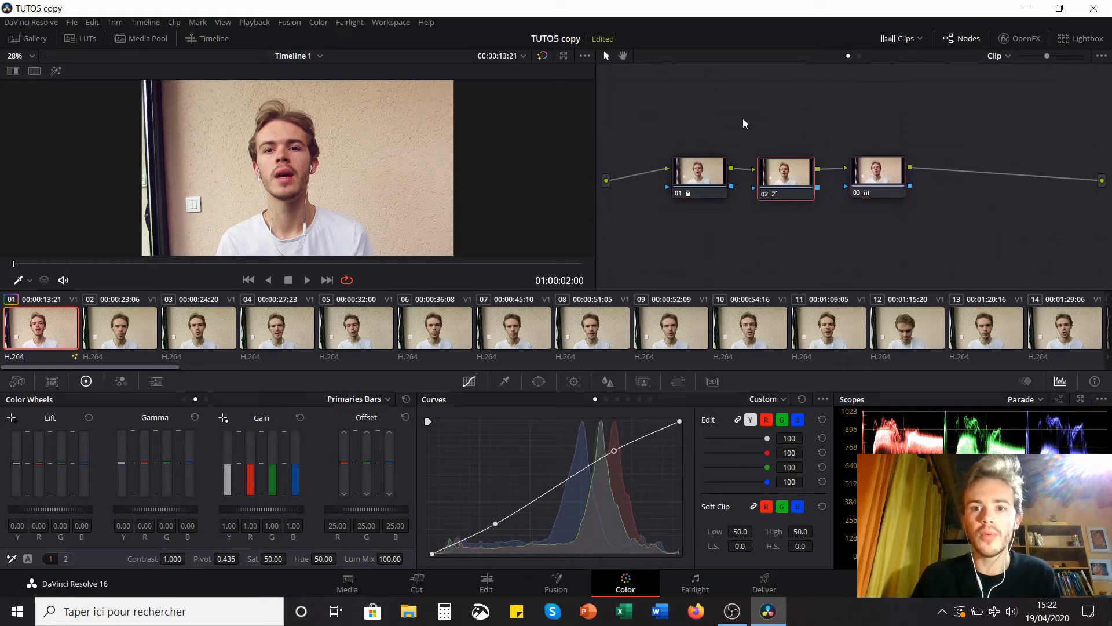
left_click_drag(741, 144, 814, 231)
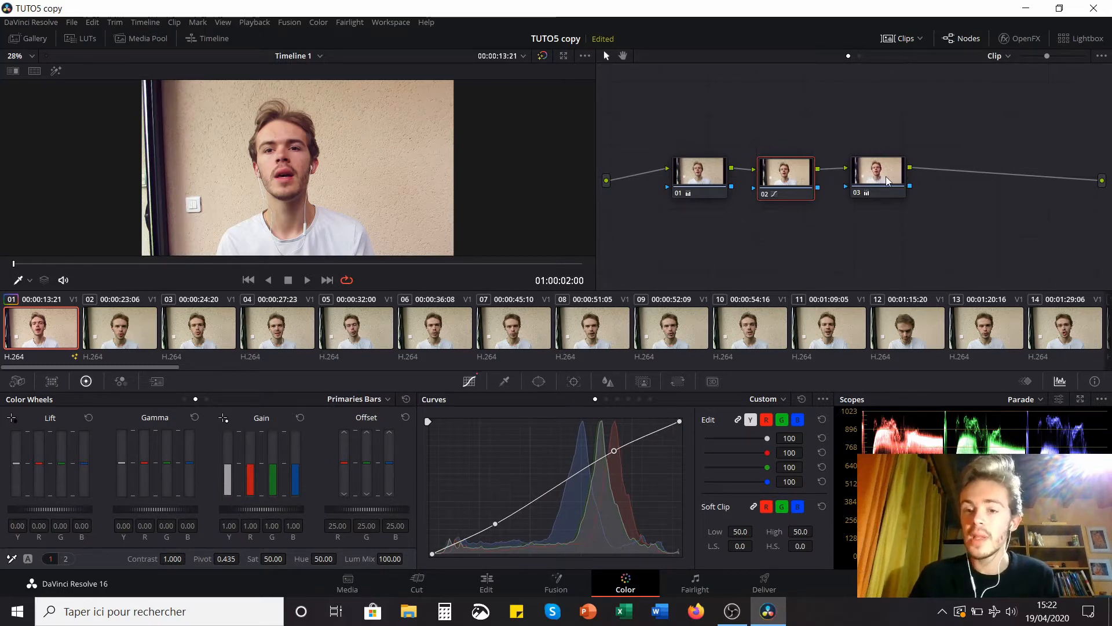
mouse_move(886, 176)
left_mouse_down()
mouse_move(888, 221)
mouse_move(884, 179)
mouse_move(914, 181)
mouse_move(882, 180)
left_mouse_up()
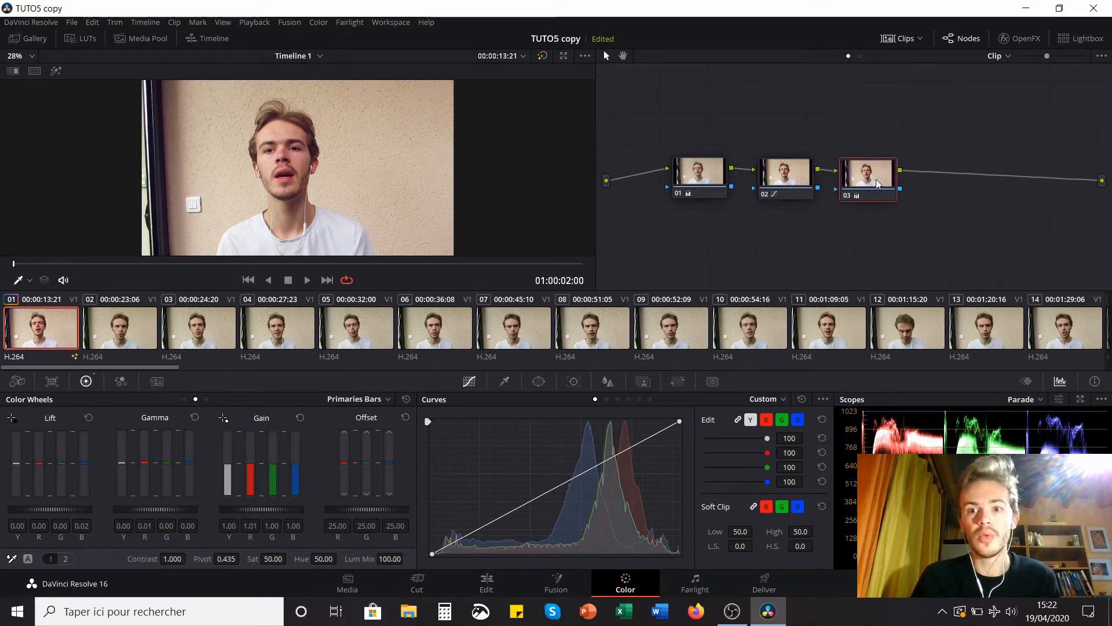
- Go through nodes 01, 02 and 03 in order and add a serial node after node 03
left_click(700, 174)
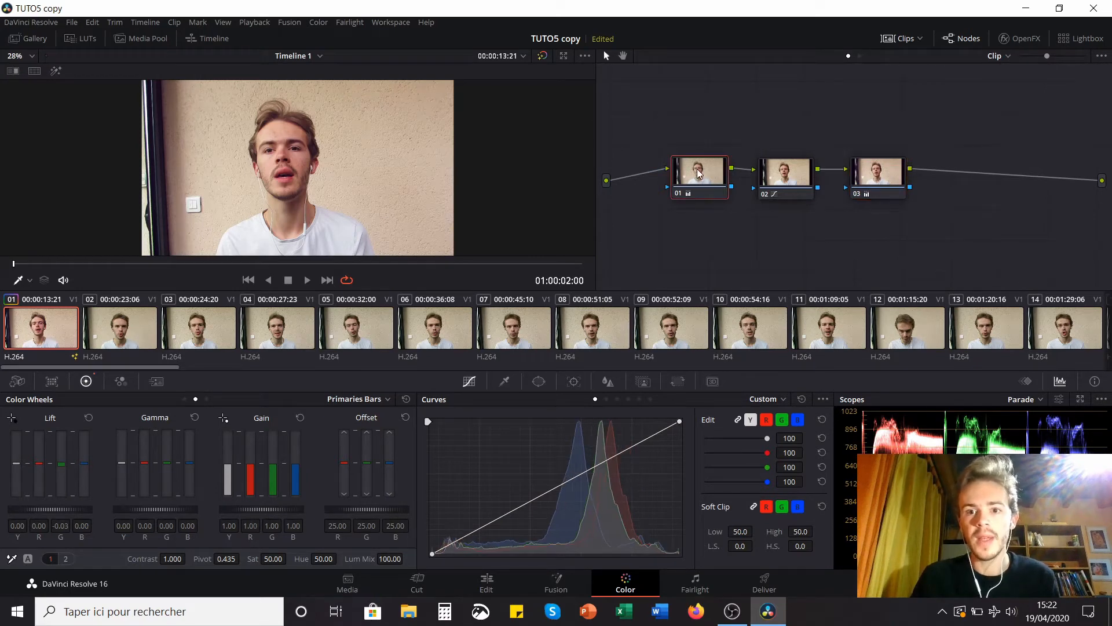
left_click(787, 181)
left_click(906, 185)
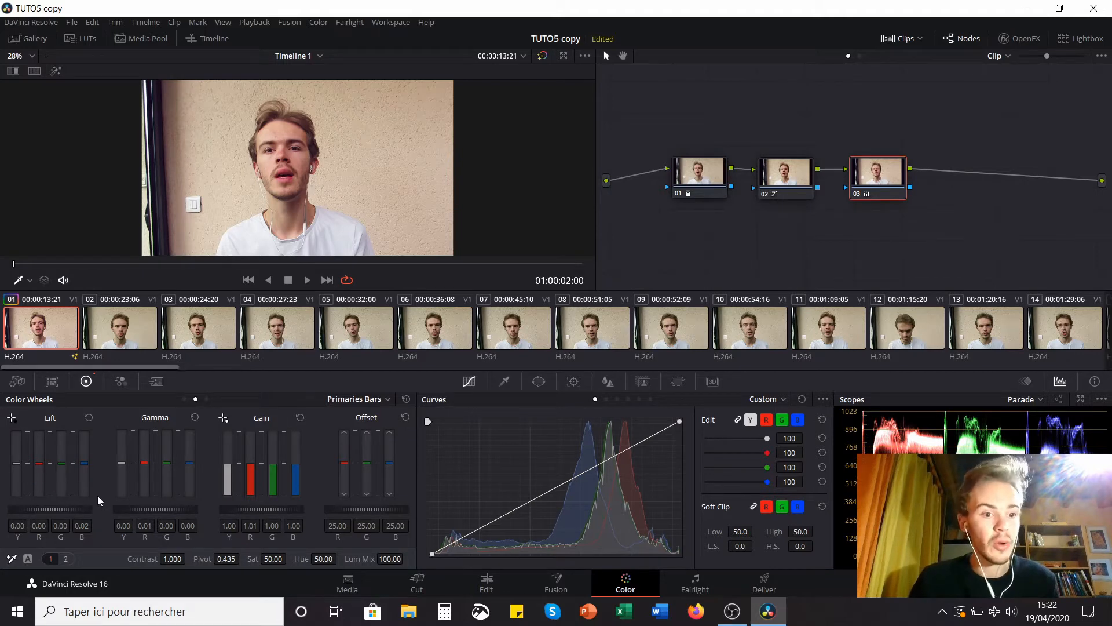
right_click(889, 184)
mouse_move(926, 217)
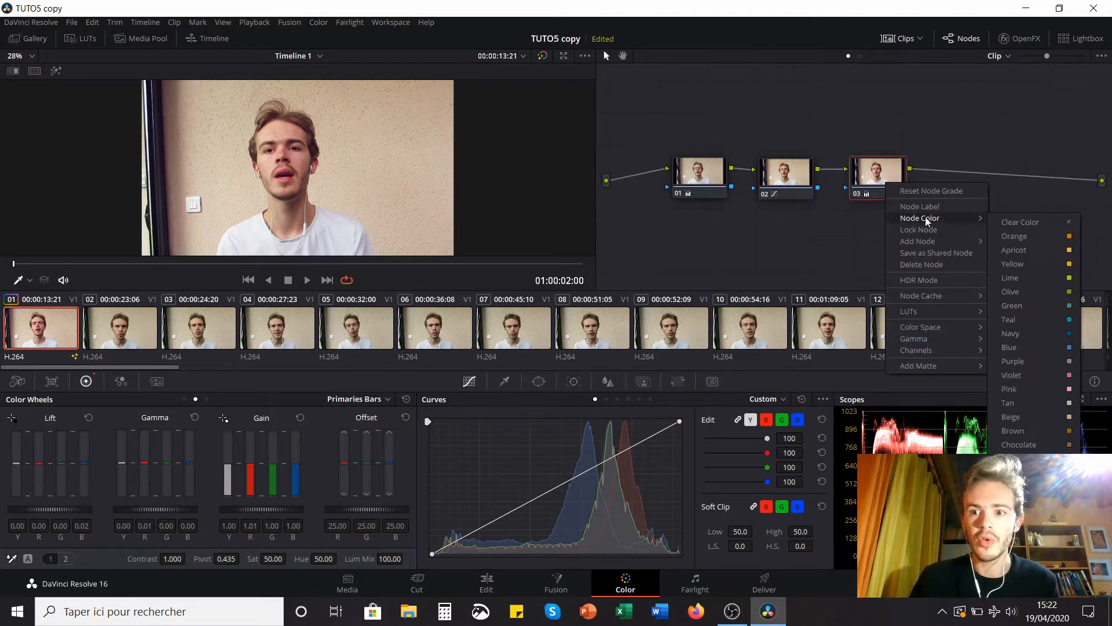
mouse_move(926, 242)
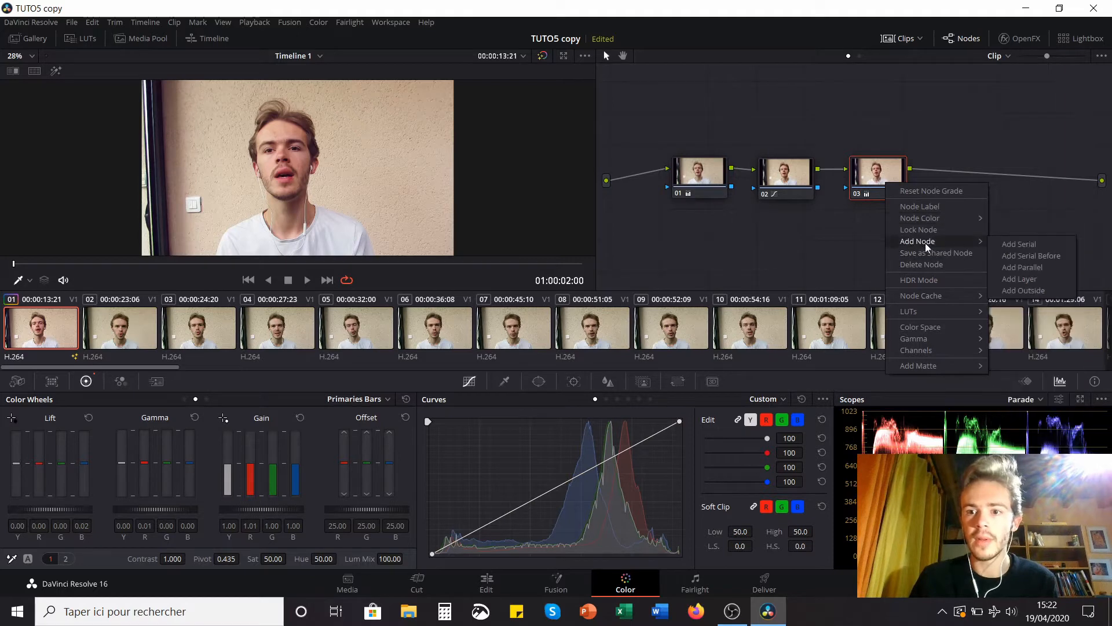
left_click(1013, 244)
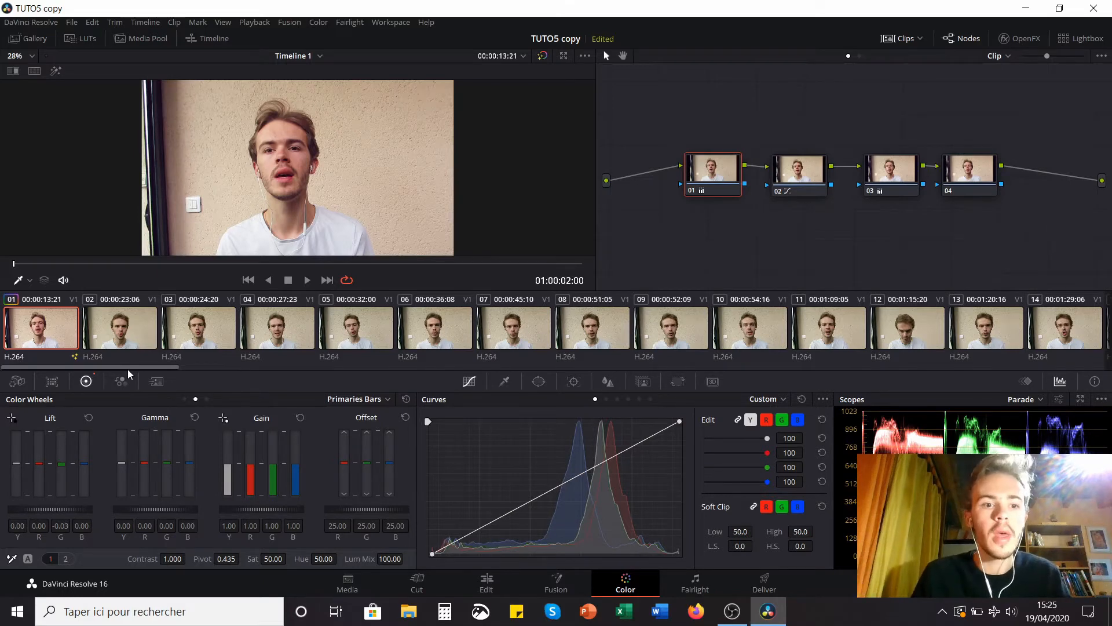
- Browse the ungraded clips near the end of the timeline, from clip 86 back to clip 76, checking their colours
left_click_drag(127, 369, 1092, 382)
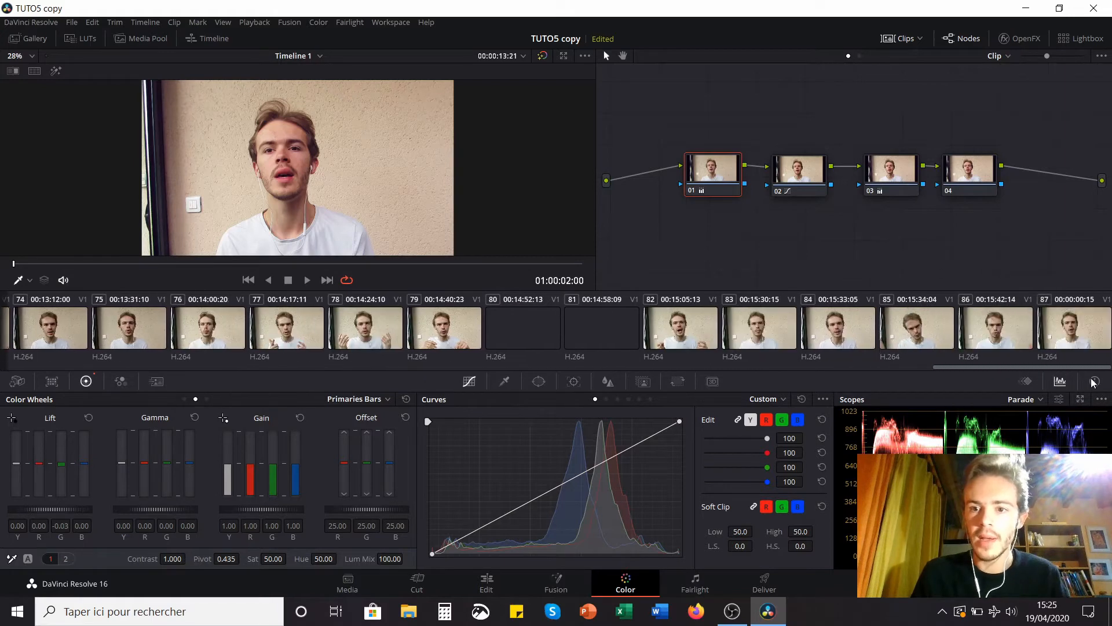
left_click(978, 326)
left_click(875, 335)
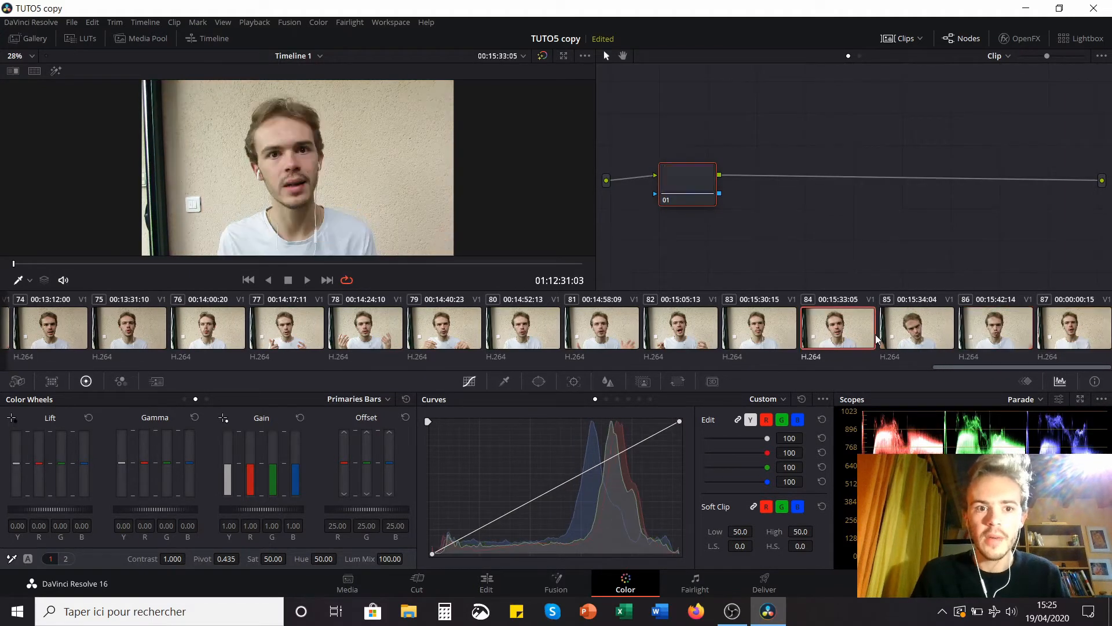
left_click(768, 327)
left_click(543, 334)
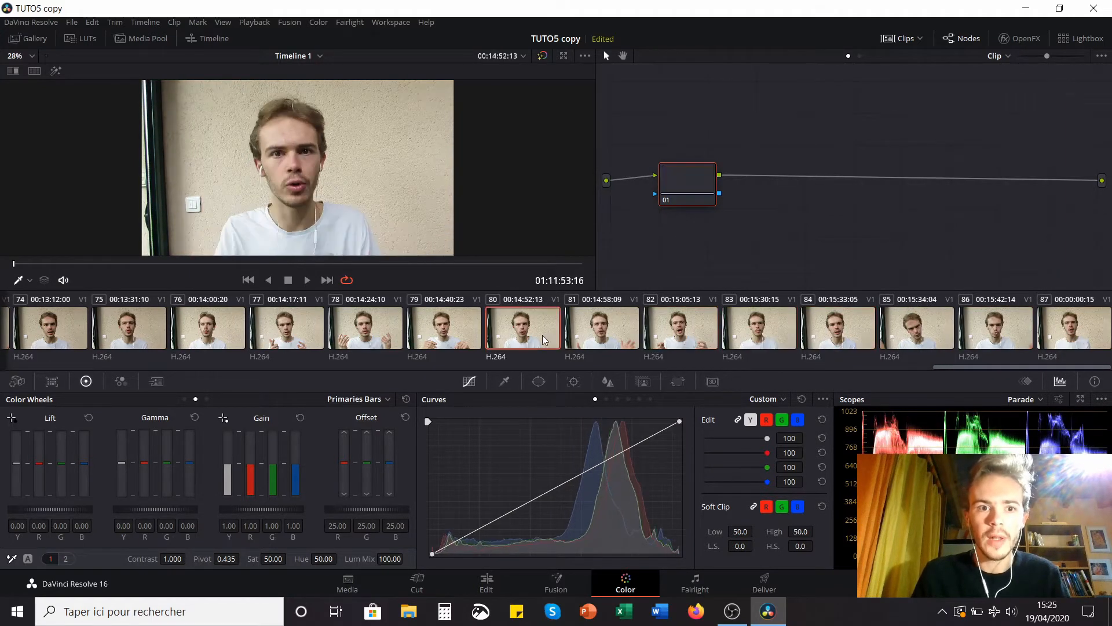
left_click(422, 330)
left_click(355, 319)
left_click(255, 335)
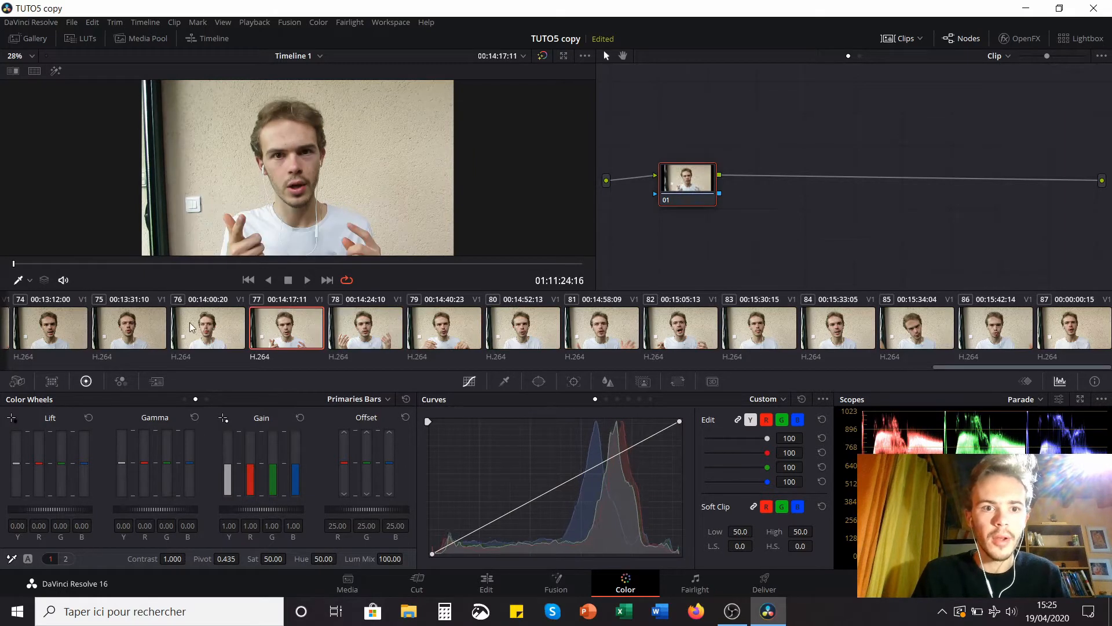
left_click(188, 322)
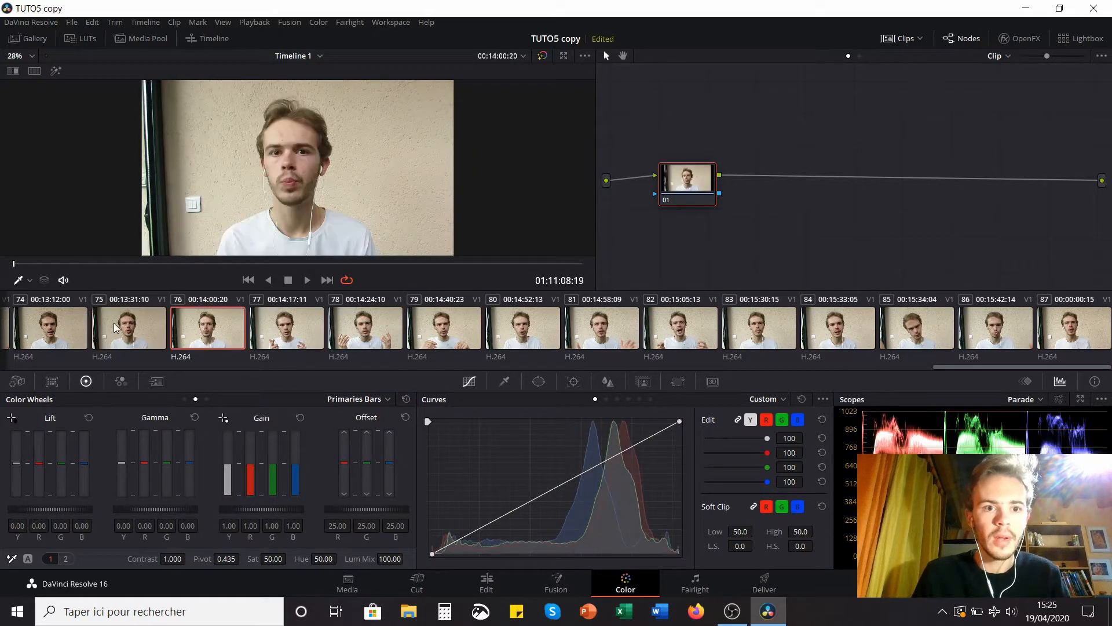
- Alternate repeatedly between clips 75 and 76 to compare their exposure and colour
left_click(115, 323)
left_click(183, 332)
left_click(141, 333)
left_click(182, 333)
left_click(141, 333)
left_click(182, 332)
left_click(127, 333)
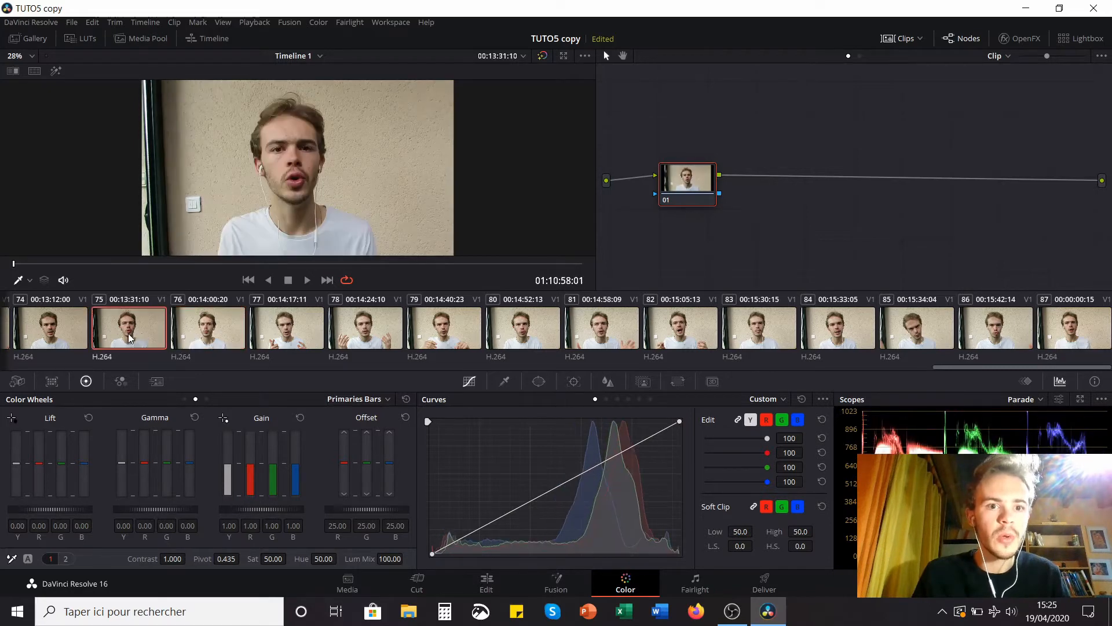
left_click(213, 332)
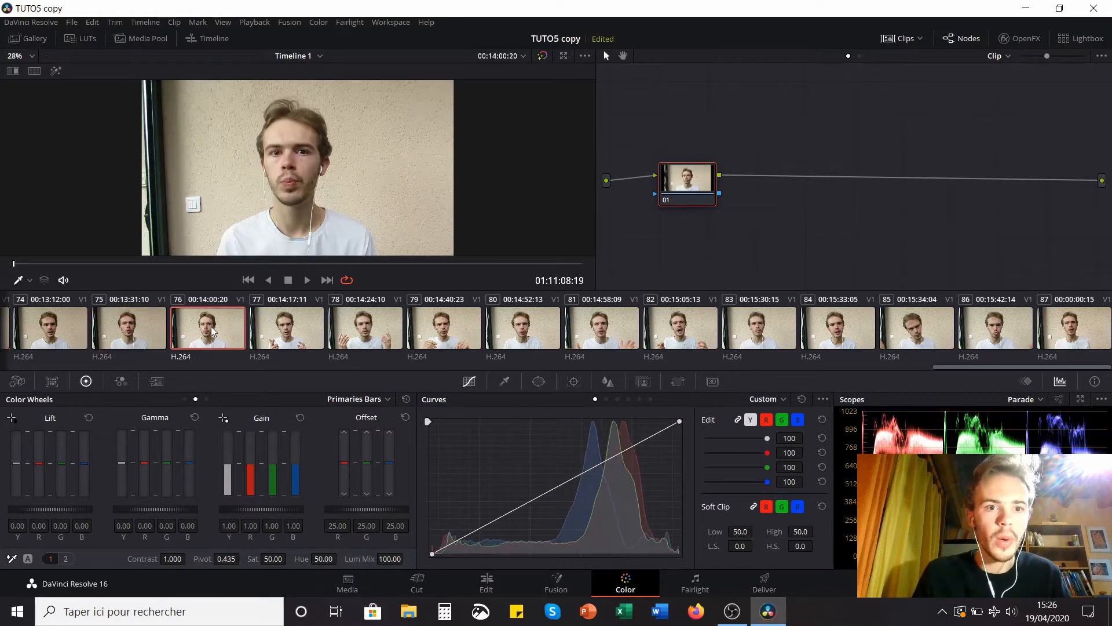
left_click(132, 326)
left_click(182, 326)
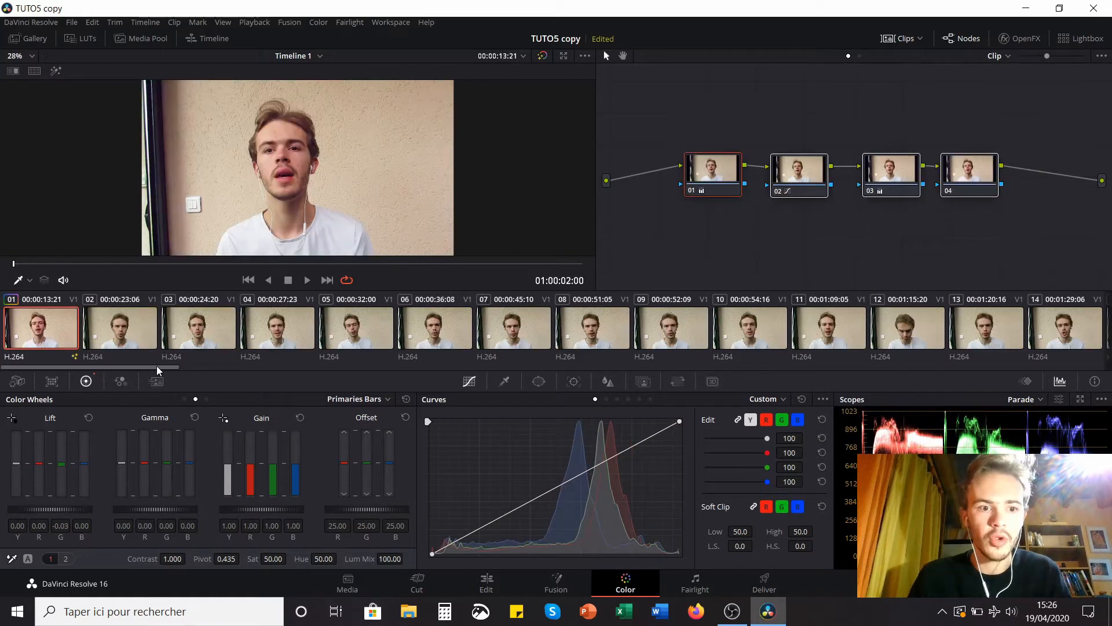
- Return from the first clip to clip 76 and check it against the preceding clip
left_click_drag(156, 366, 968, 372)
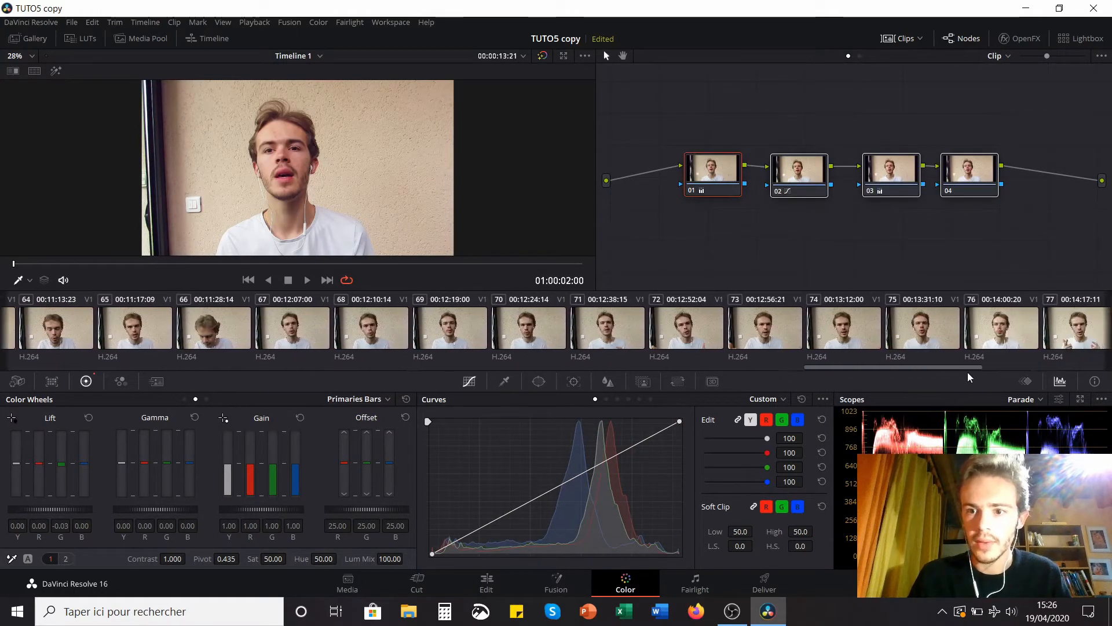
left_click(972, 314)
key("Up")
key("Down")
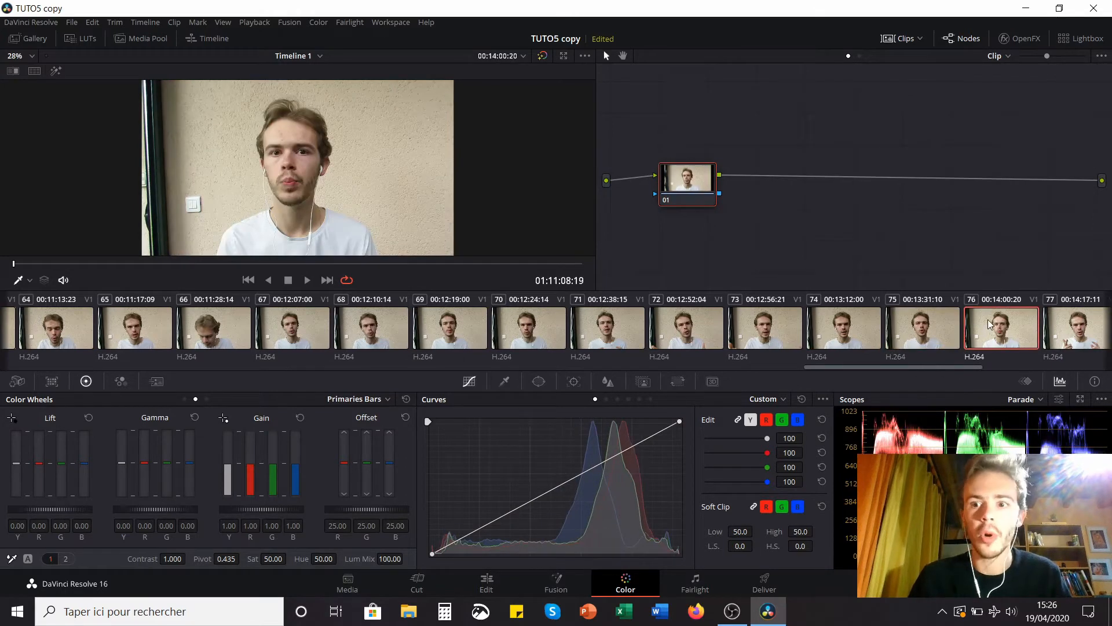
key("Up")
key("Down")
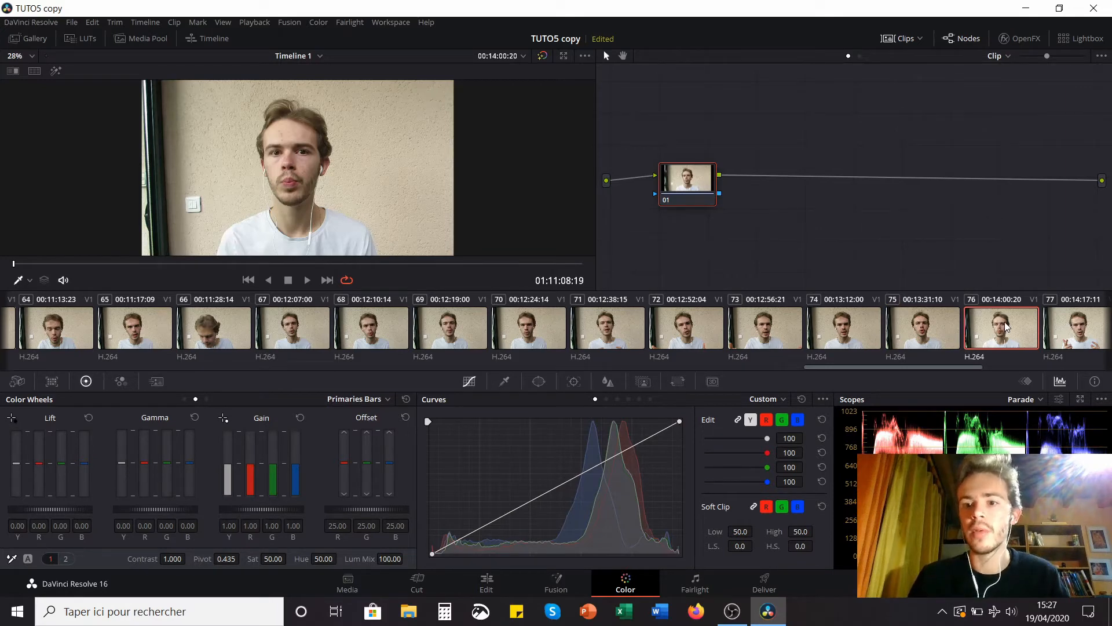
- Match clip 76 to clip 75 with Shot Match to this Clip
left_click(916, 328, "ctrl")
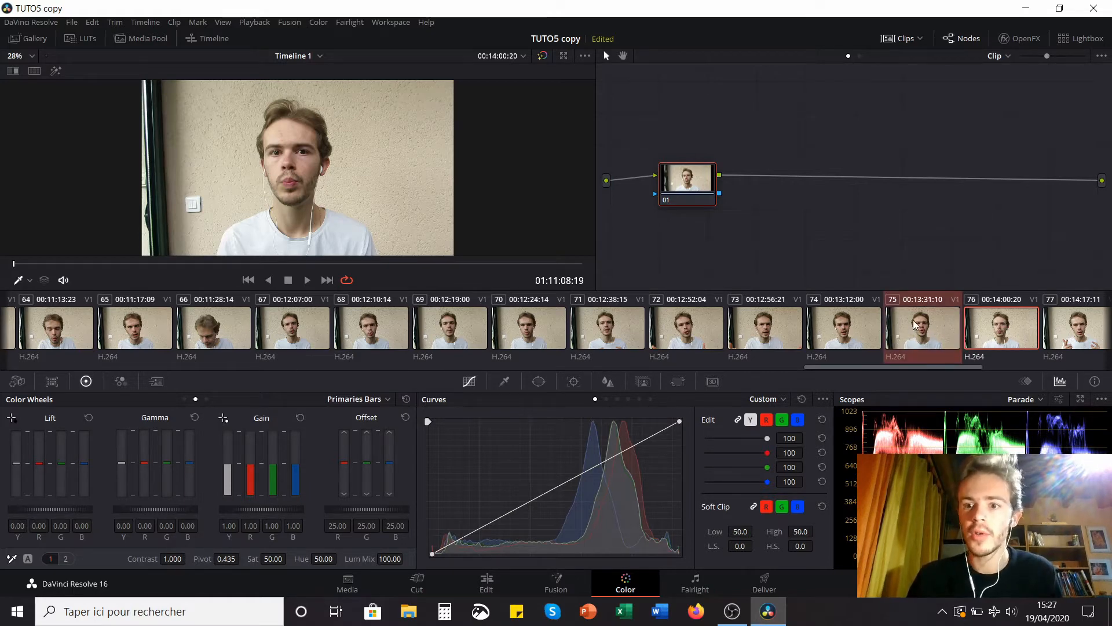
right_click(966, 328)
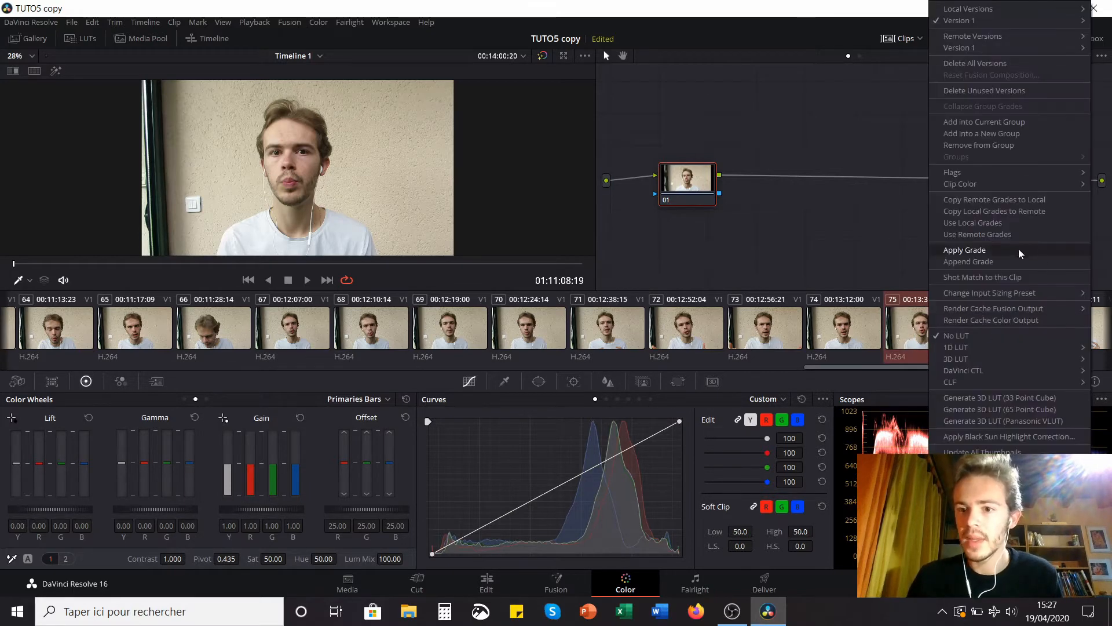
left_click(1006, 275)
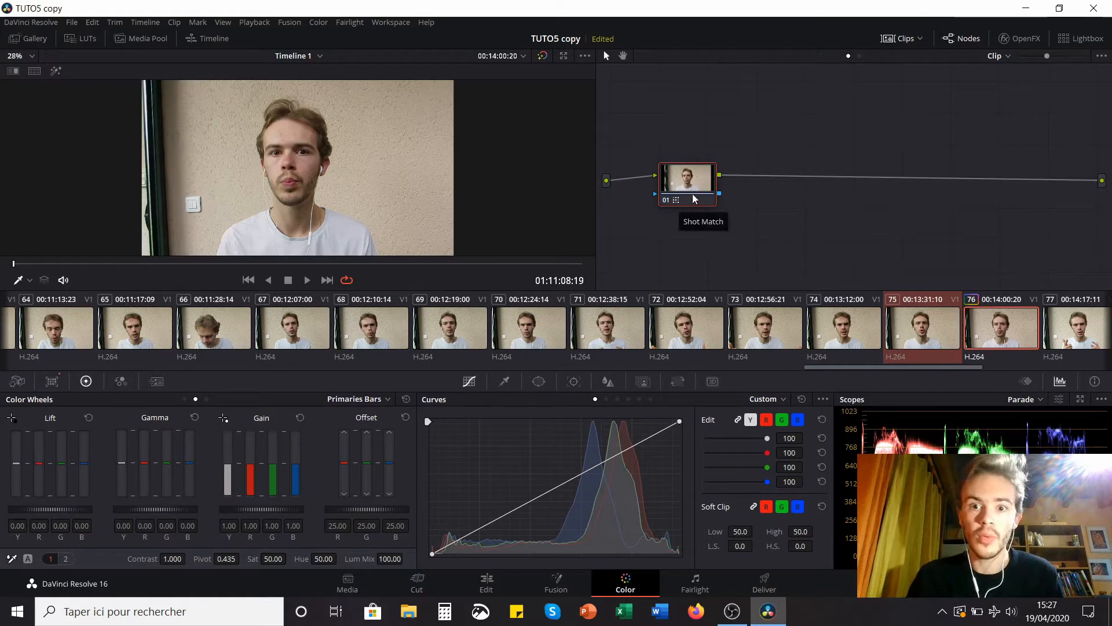
- Compare the shot-matched clip 76 with neighbouring clips 75 and 74, ending on clip 76
left_click(997, 320)
left_click(936, 328)
left_click(979, 325)
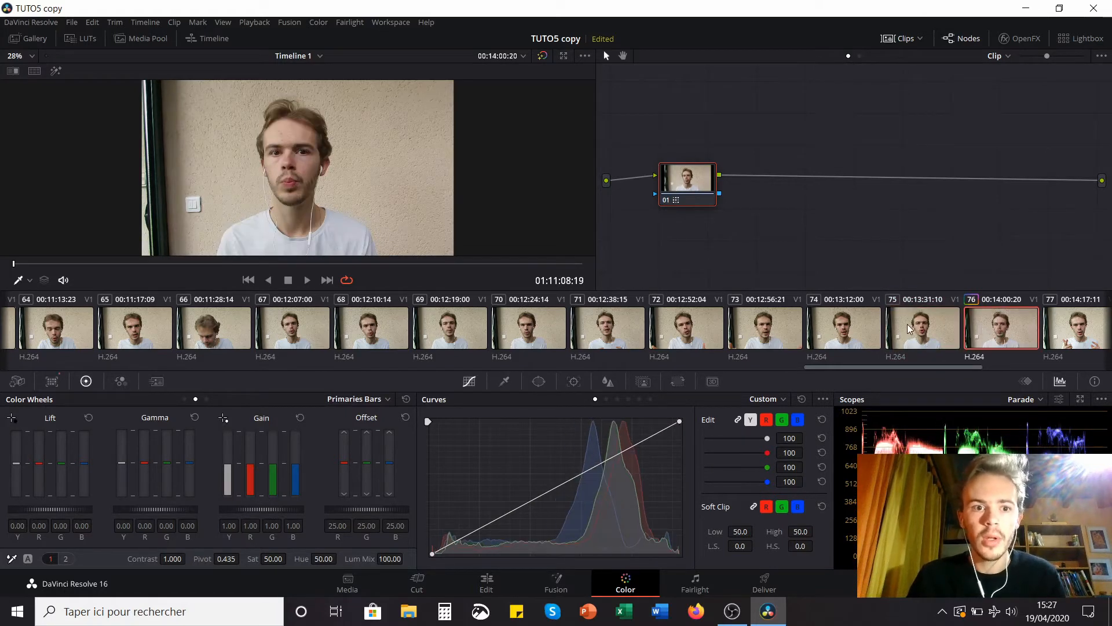
left_click(909, 326)
left_click(857, 332)
left_click(899, 332)
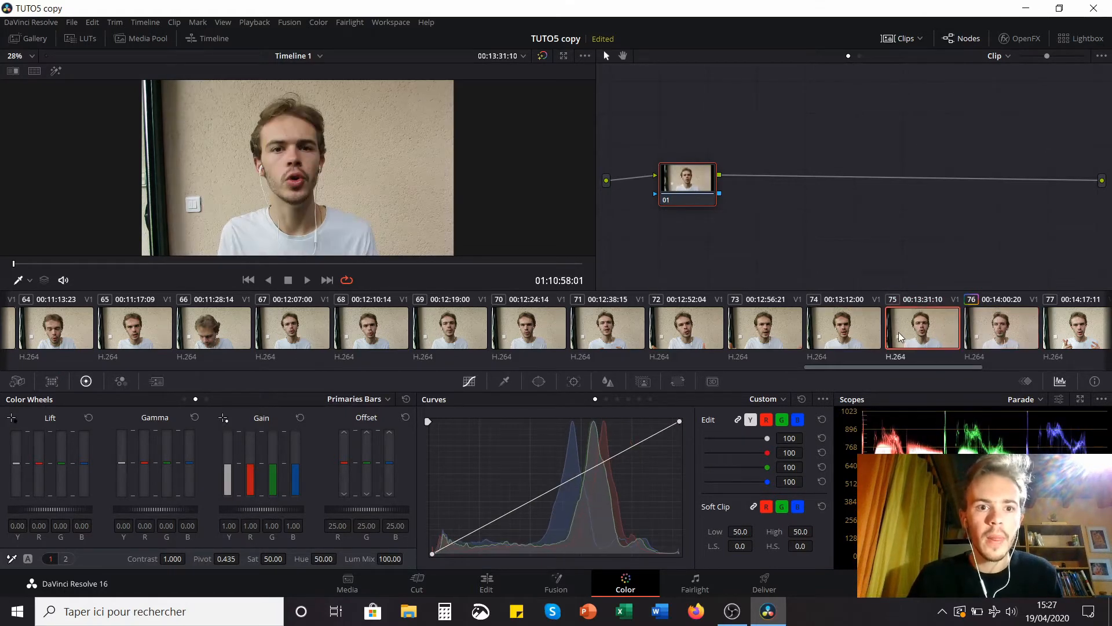
left_click(985, 331)
left_click(934, 332)
left_click(991, 328)
left_click(936, 328)
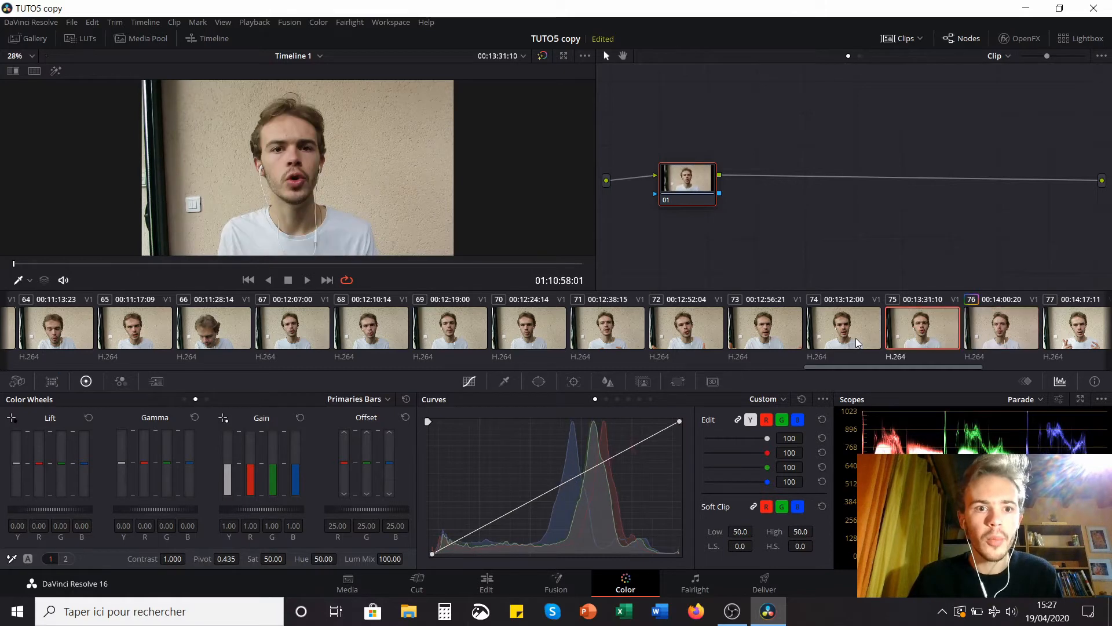
left_click(855, 339)
left_click(927, 336)
left_click(1007, 335)
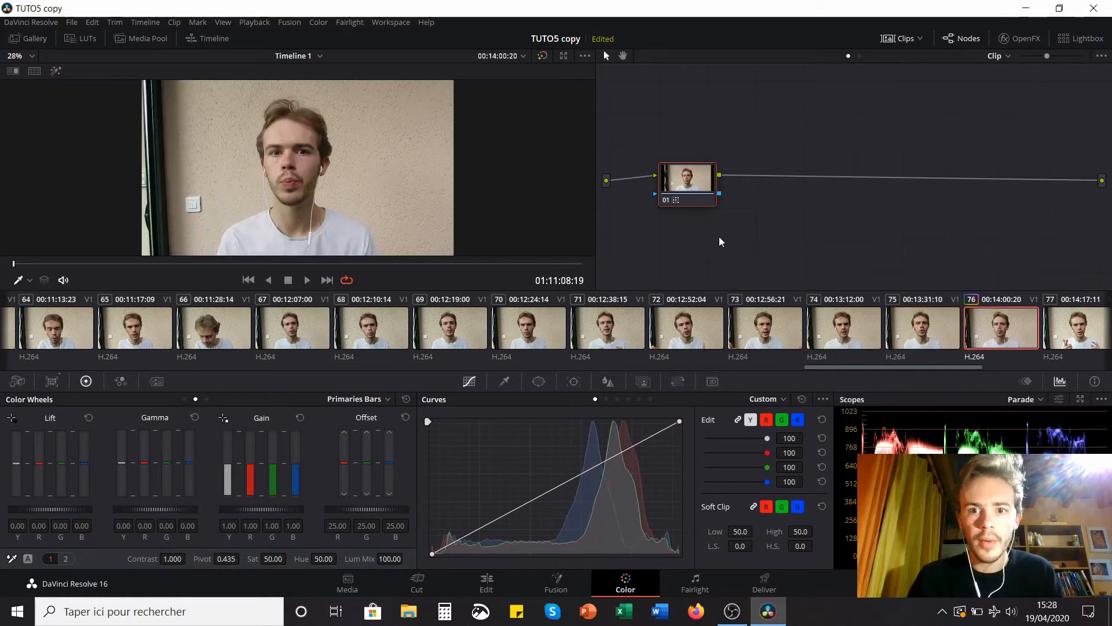
- Toggle the Shot Match node of clip 76 off and on repeatedly to compare before and after, leaving it enabled
key("ctrl+d")
key("ctrl+d")
key("ctrl+d")
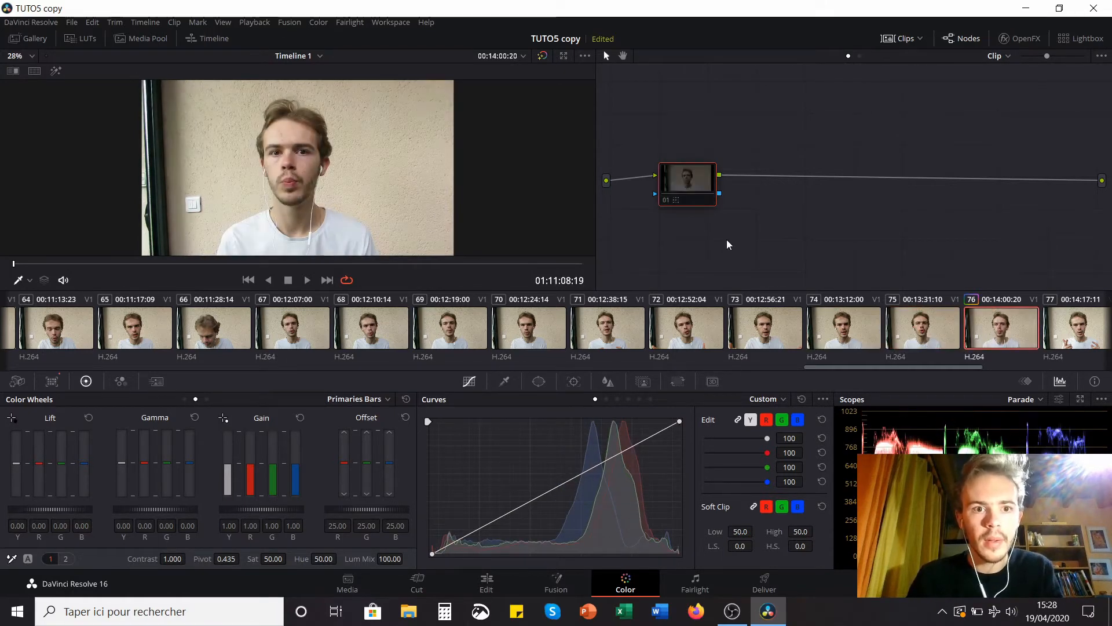
key("ctrl+d")
key("ctrl+d")
key("ctrl+d")
key("ctrl+d")
key("ctrl+d")
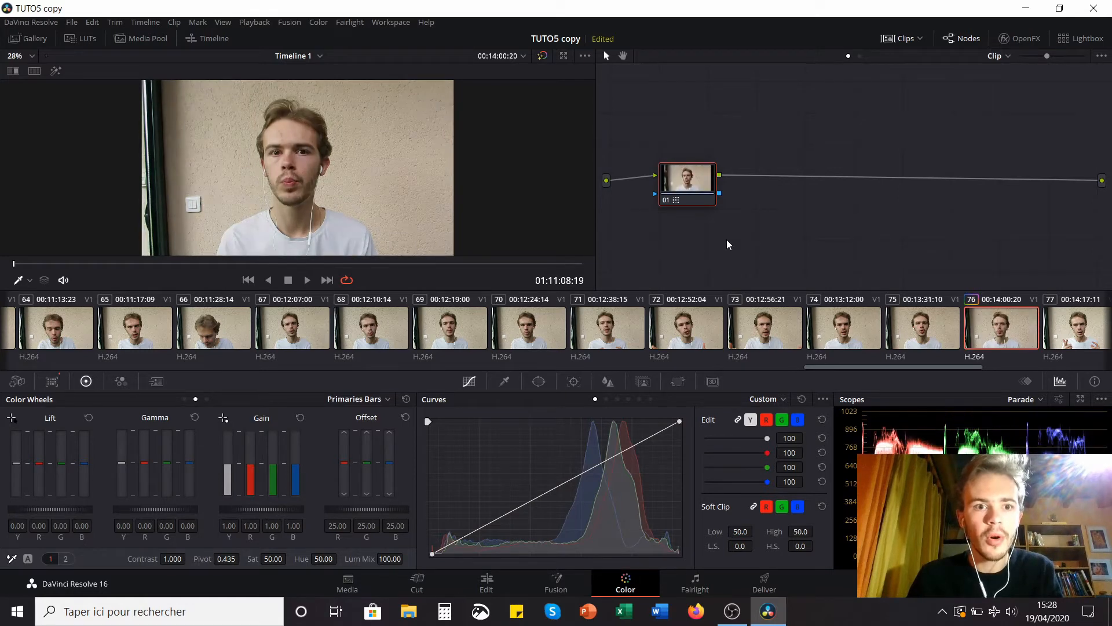
key("ctrl+d")
key("ctrl+d")
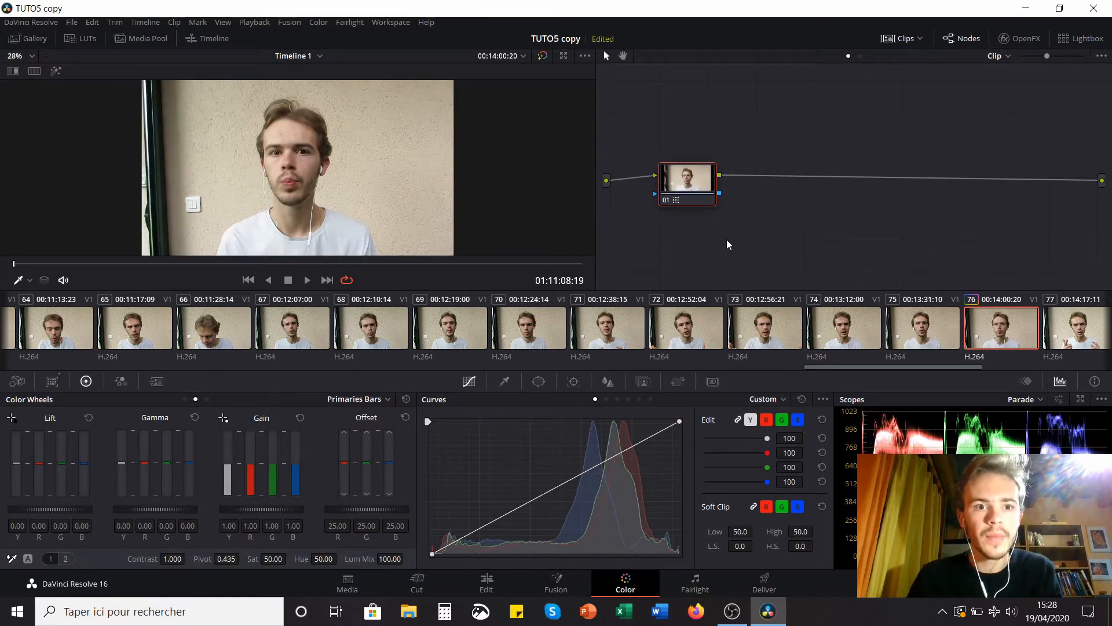
- Recheck clip 76's match against clip 75 by switching between the two clips, ending on clip 76
left_click(929, 332)
left_click(1004, 326)
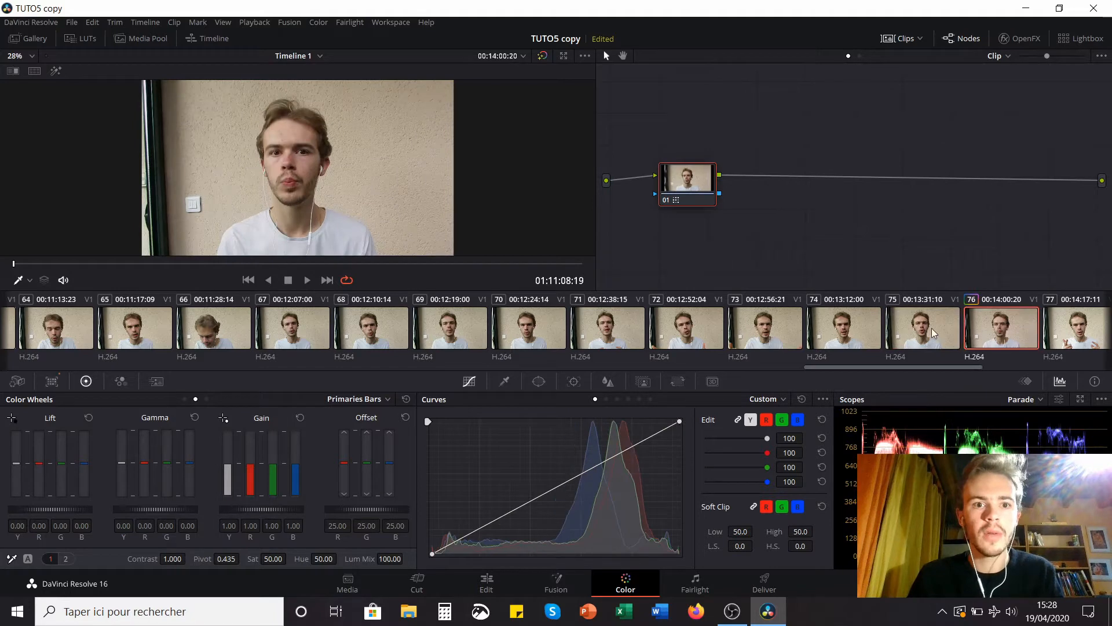
left_click(914, 328)
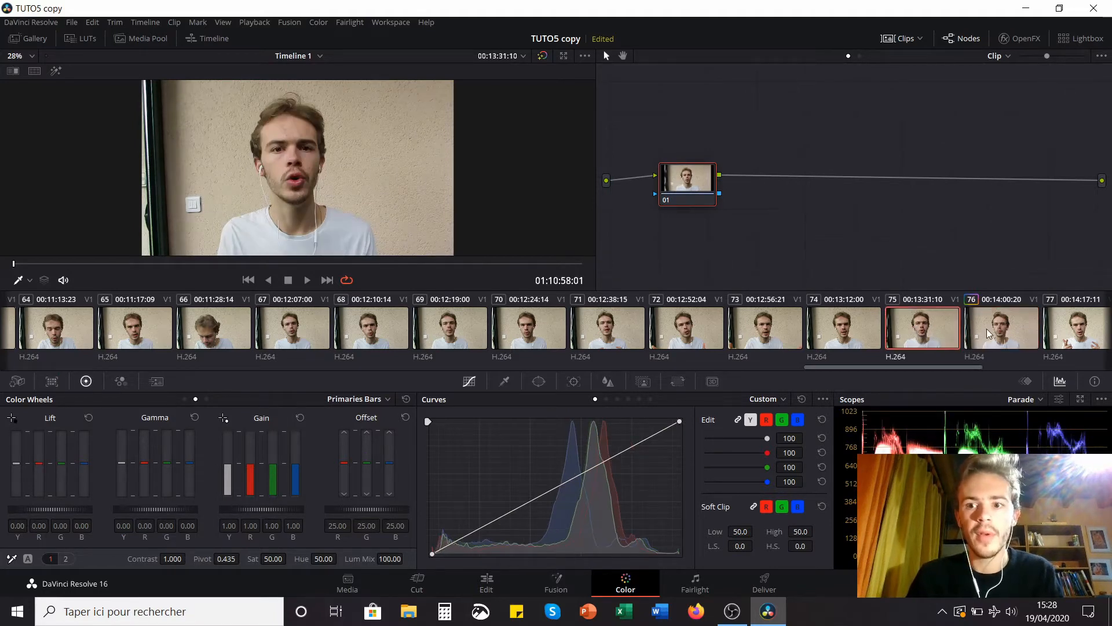
left_click(986, 329)
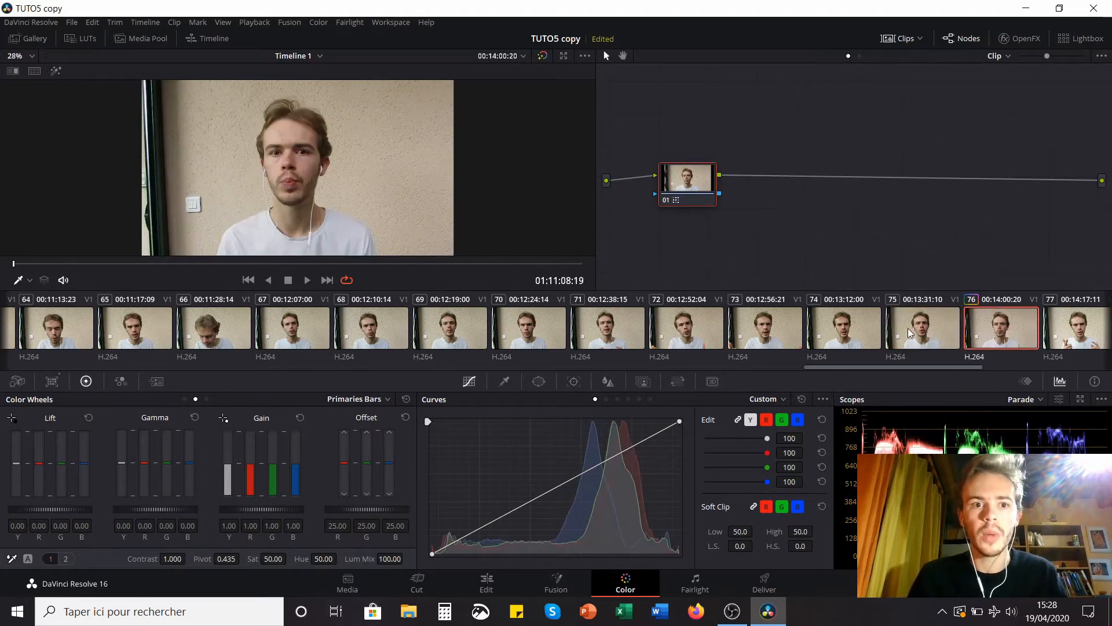
- Compare the look of graded clip 01 with ungraded clips among 02 to 08, ending on clip 01
left_click(908, 328)
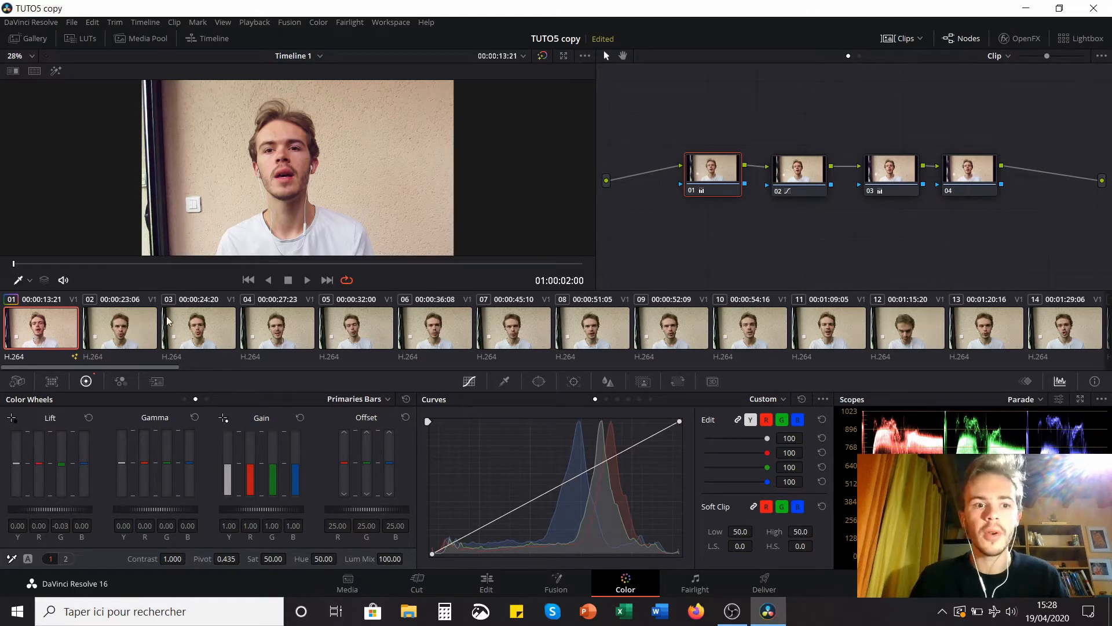
left_click(148, 322)
left_click(216, 333)
left_click(352, 335)
left_click(421, 336)
left_click(495, 335)
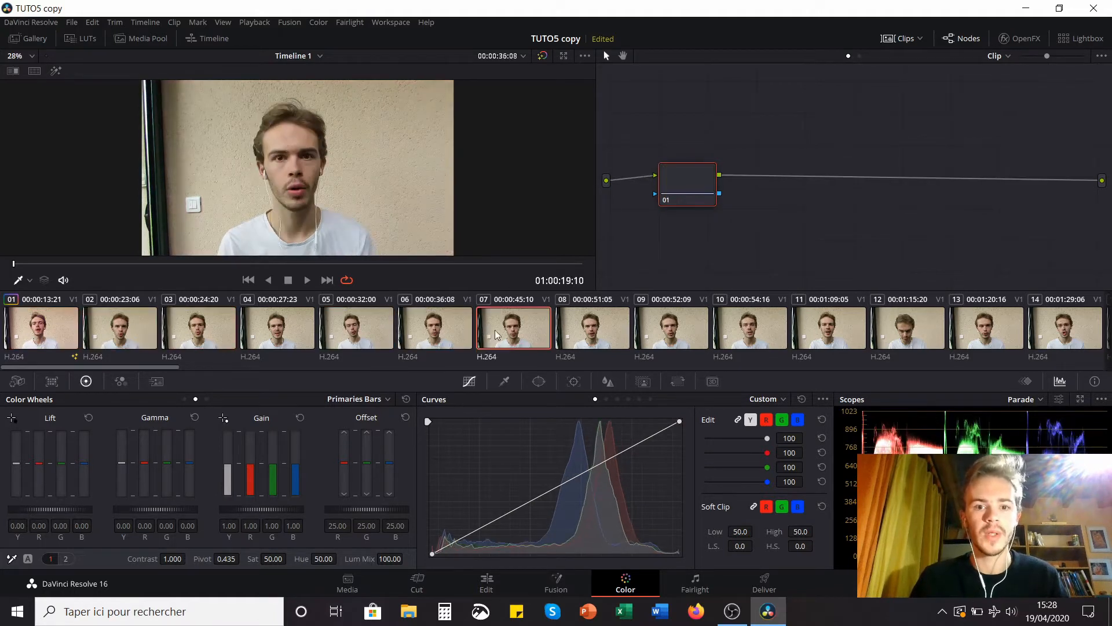
left_click(132, 323)
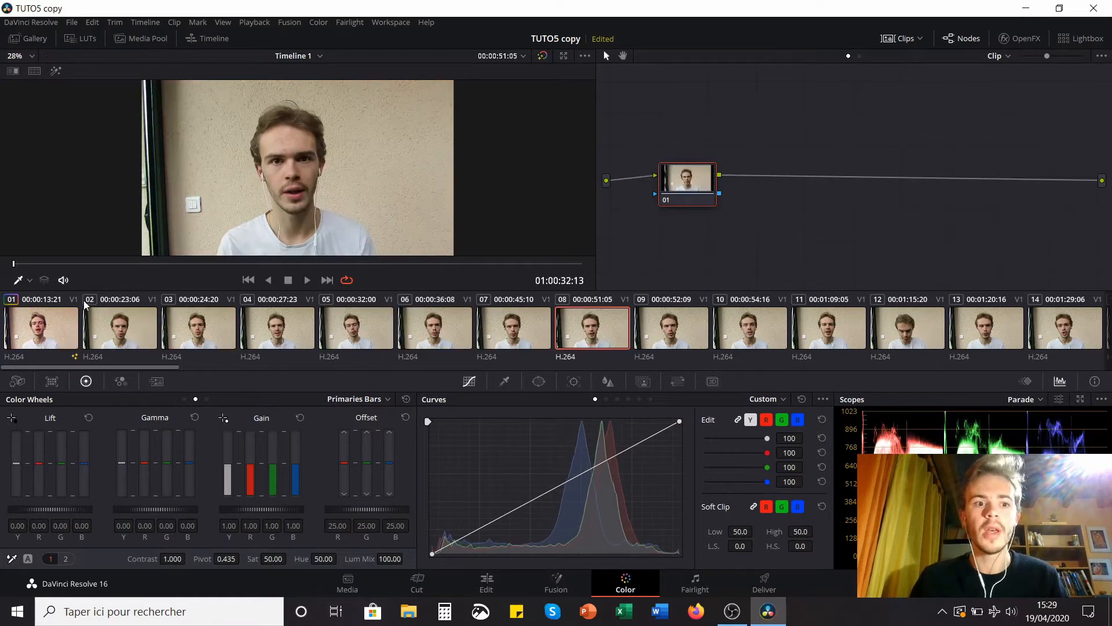
left_click(50, 329)
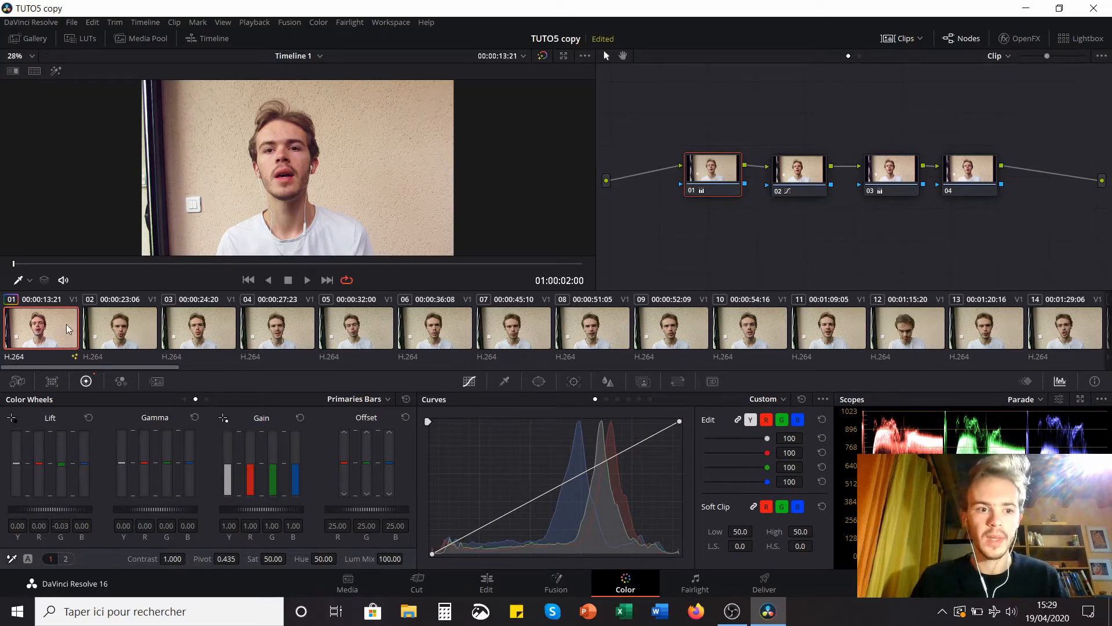
- Select clips 02 through 87 and apply the grade of clip 01 to all of them
left_click(134, 320)
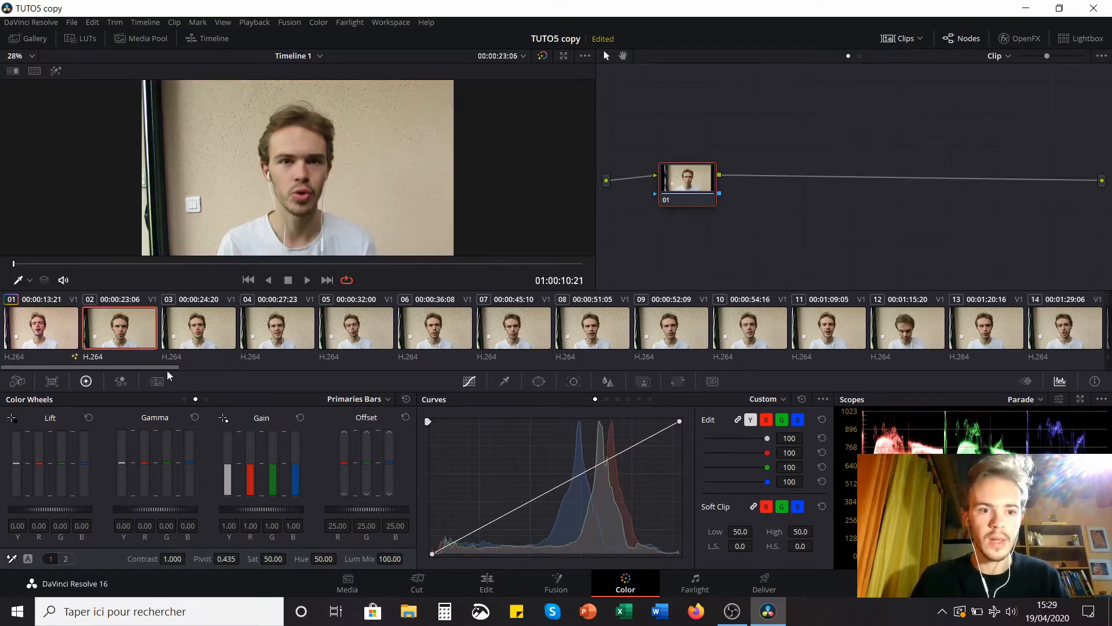
left_click_drag(161, 367, 1019, 367)
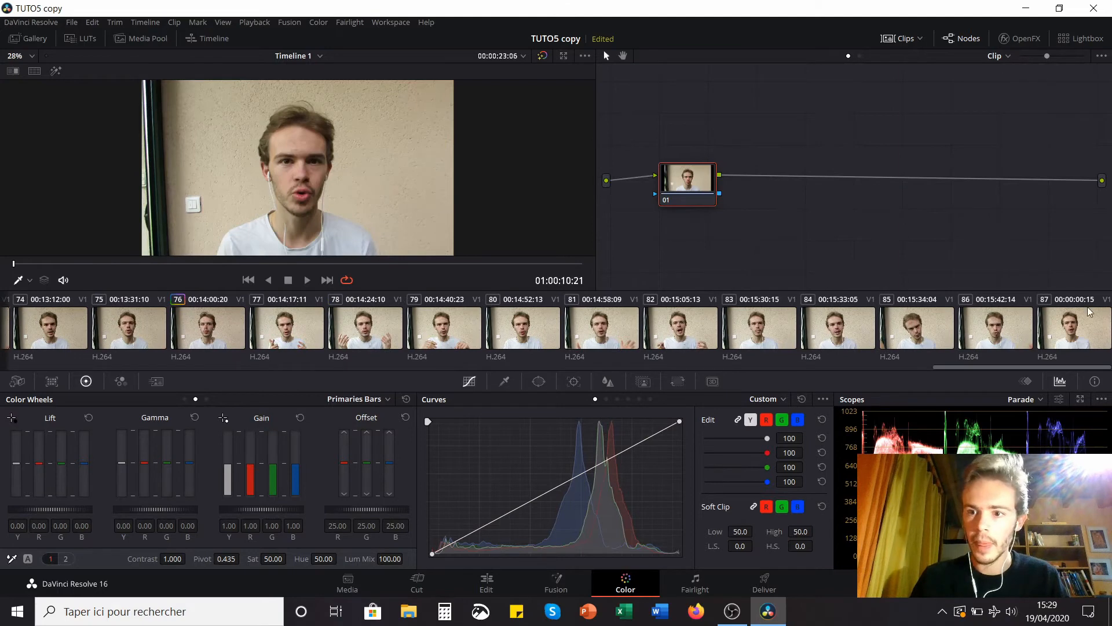
left_click_drag(948, 369, 59, 332)
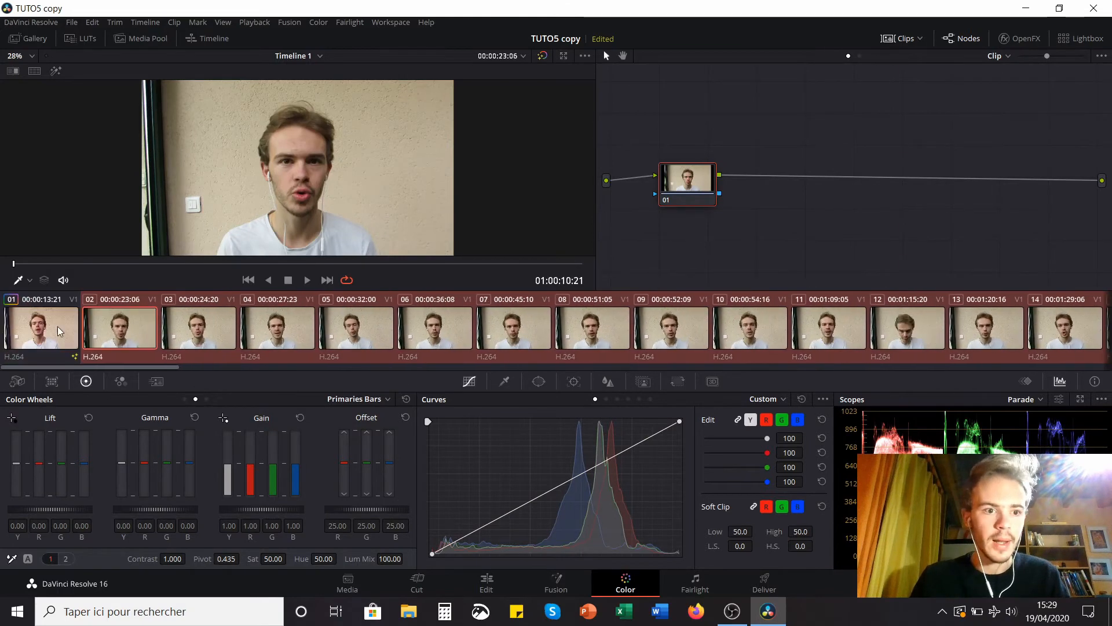
right_click(40, 330)
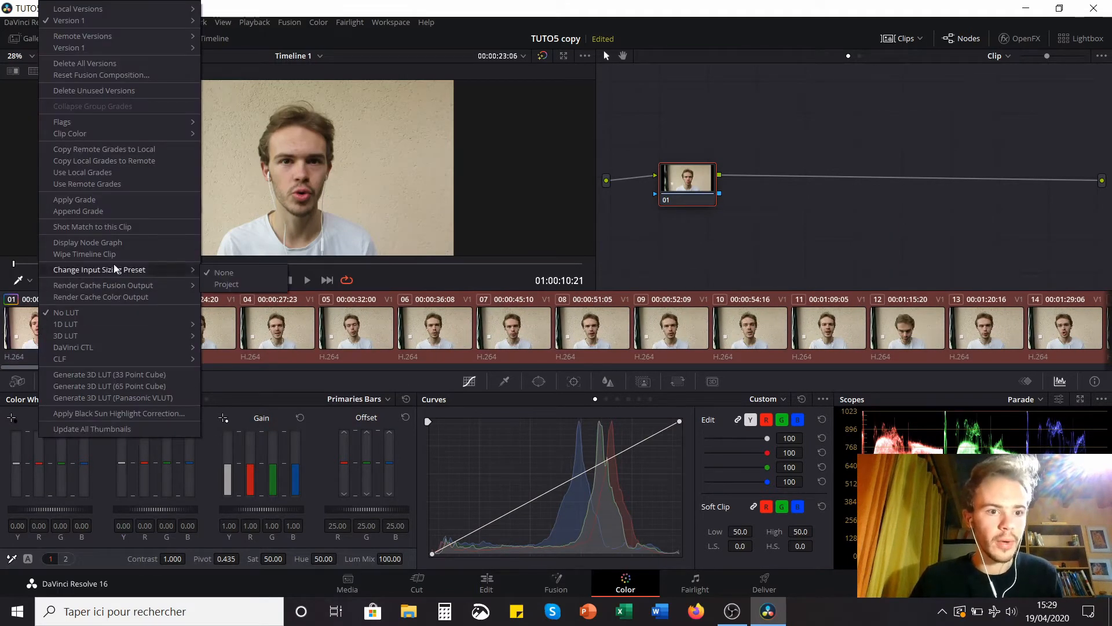
key("Escape")
left_click(145, 325)
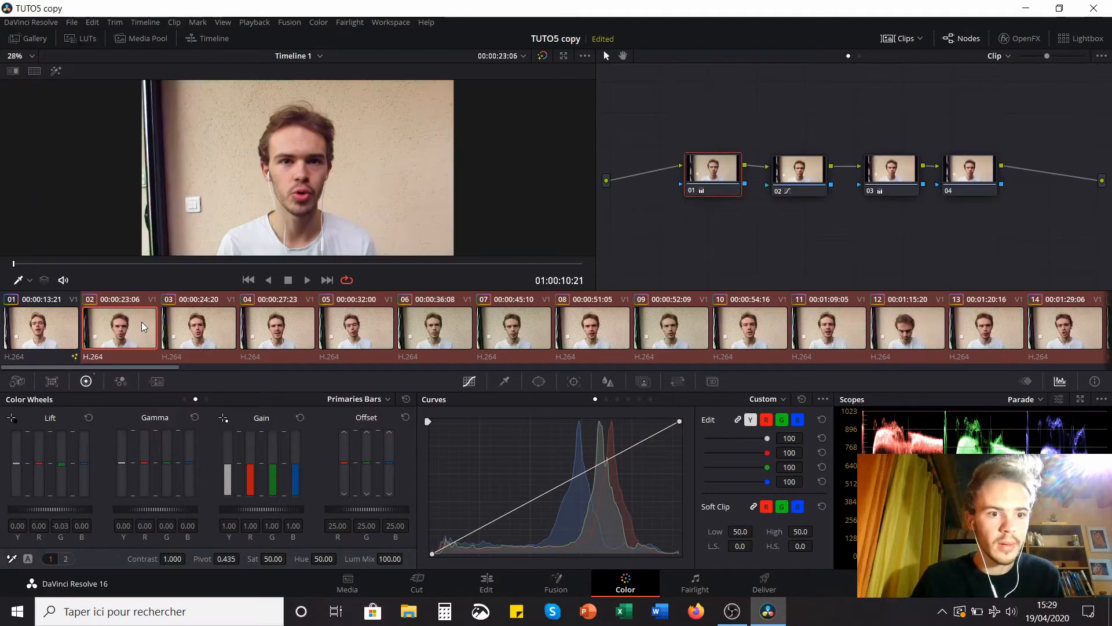
- Check the applied grade by stepping through clips 01 to 06, 08 and 10
left_click(19, 320)
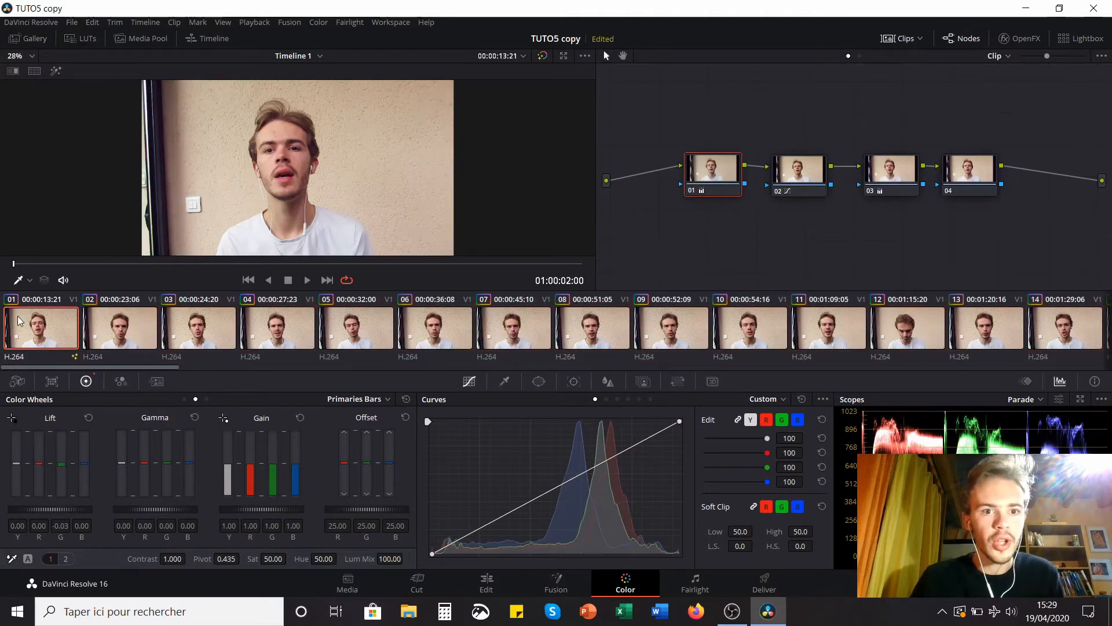
left_click(148, 333)
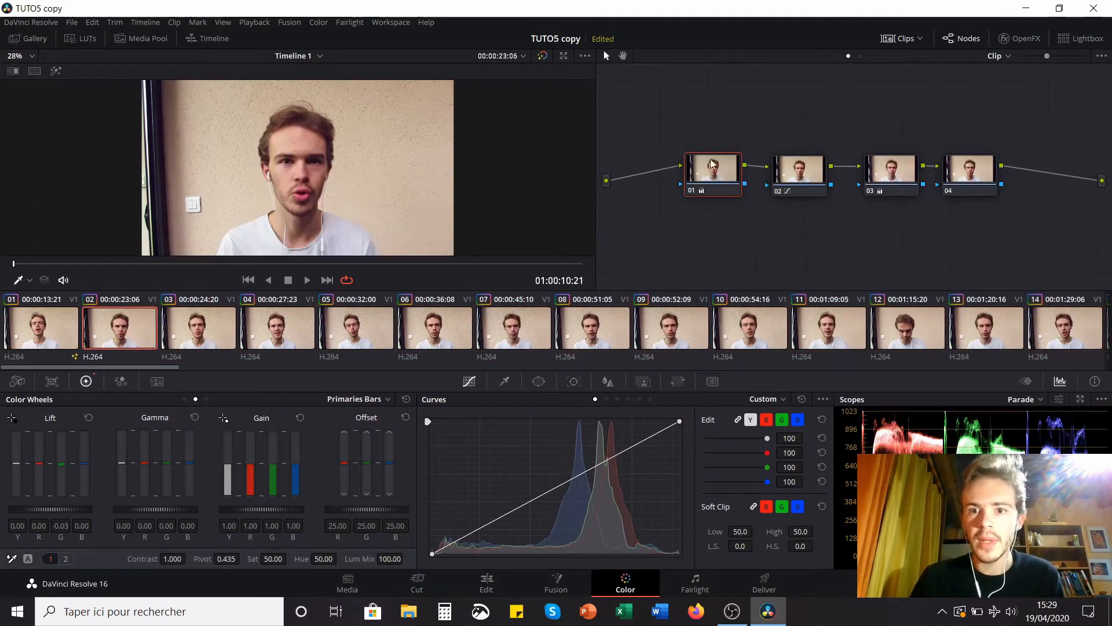
key("Down")
key("Down")
key("Down")
key("Down")
key("Down")
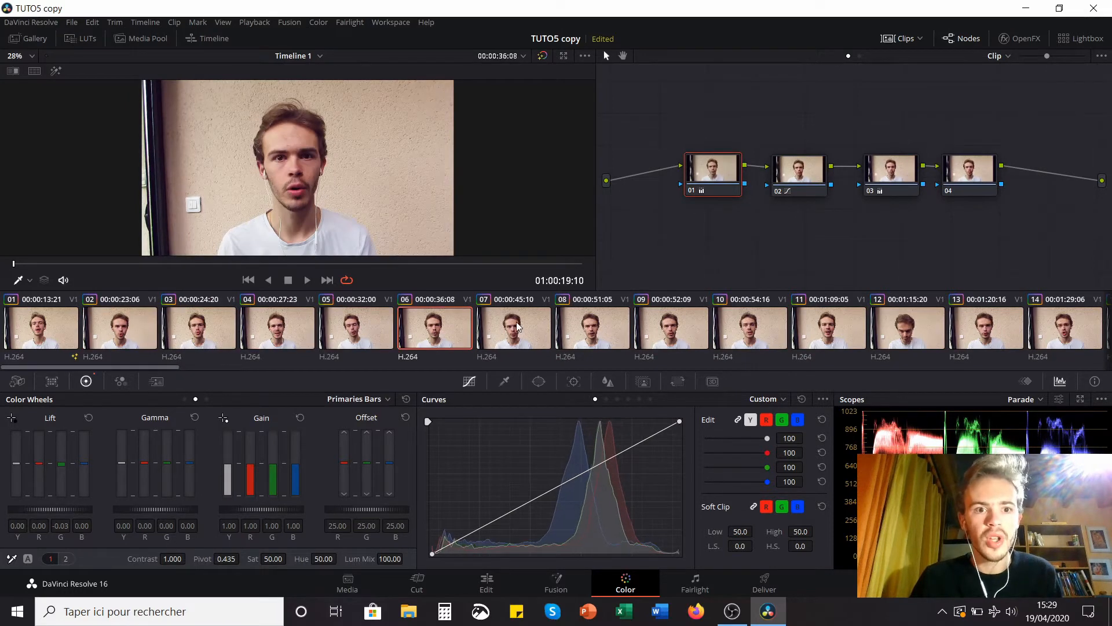
left_click(610, 328)
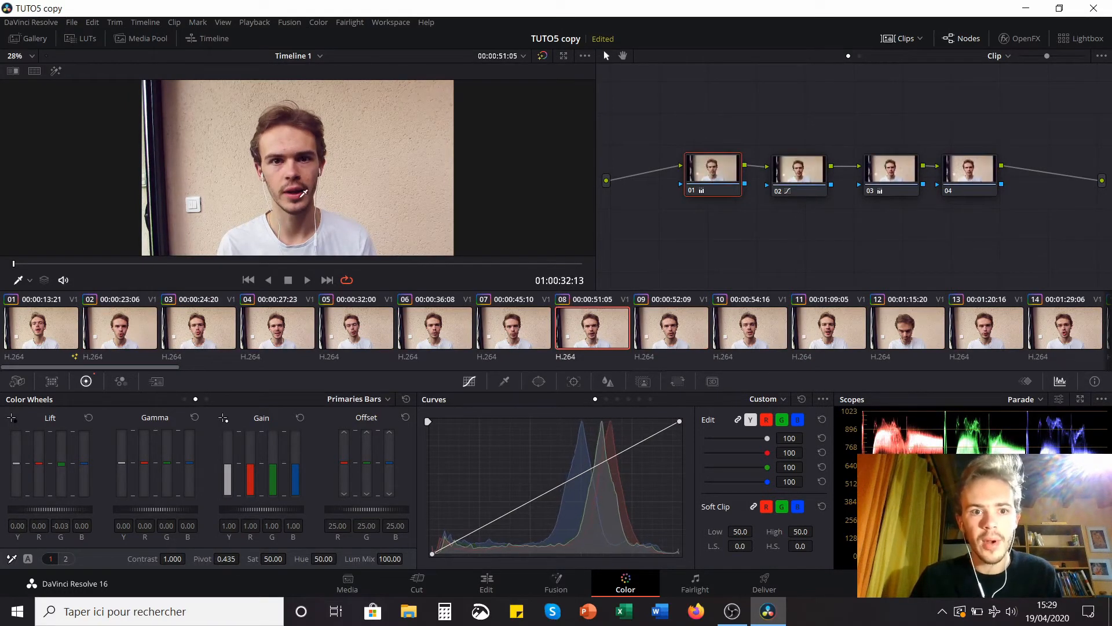
left_click(765, 322)
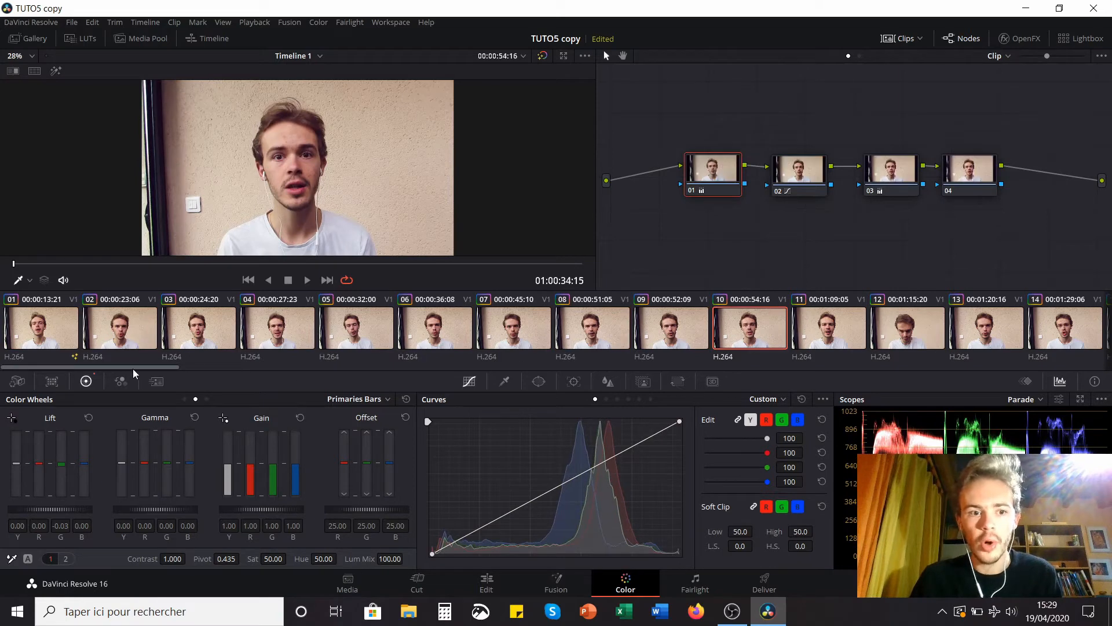
mouse_move(133, 367)
left_mouse_down()
mouse_move(1066, 372)
mouse_move(134, 385)
left_mouse_up()
- Stabilize clip 01 with the Tracker's Stabilizer mode
left_click(40, 327)
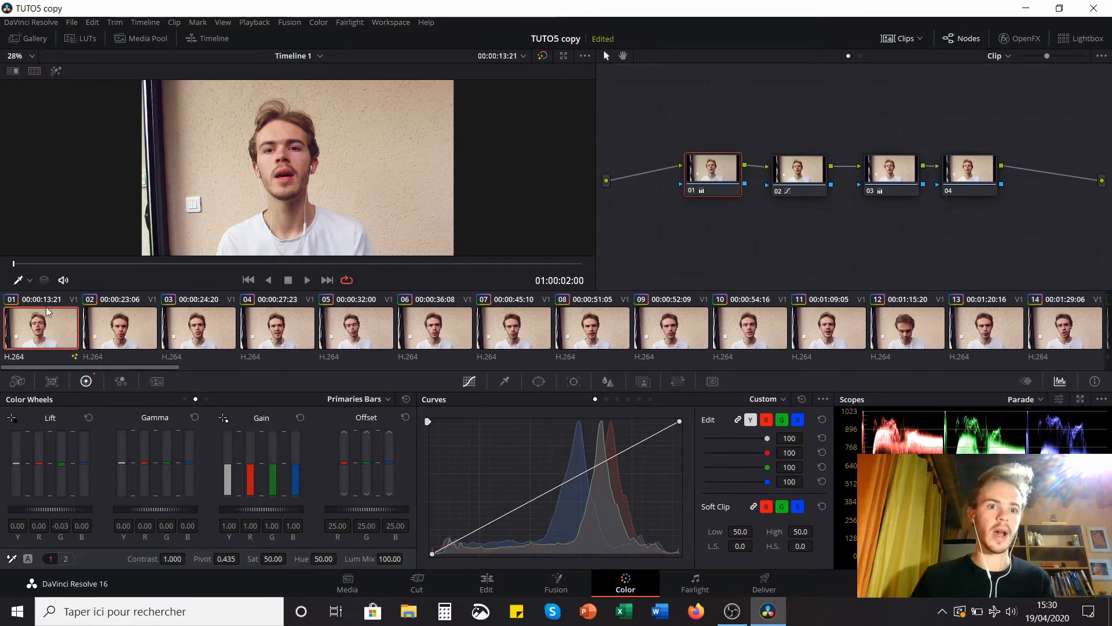
mouse_move(137, 367)
left_mouse_down()
mouse_move(342, 364)
mouse_move(137, 373)
left_mouse_up()
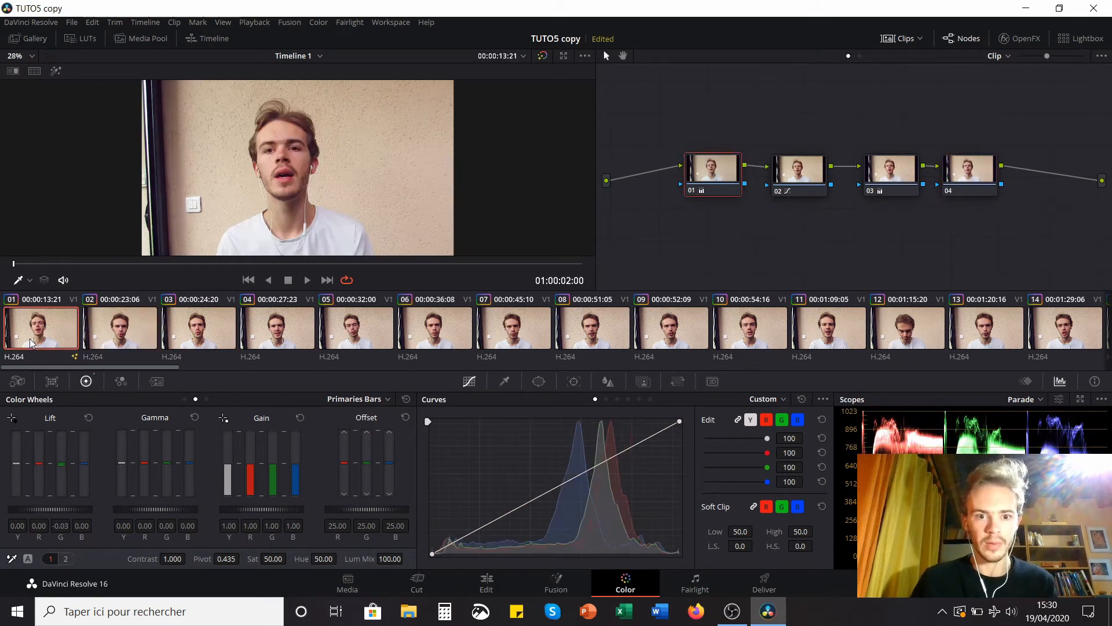
left_click_drag(148, 368, 1, 372)
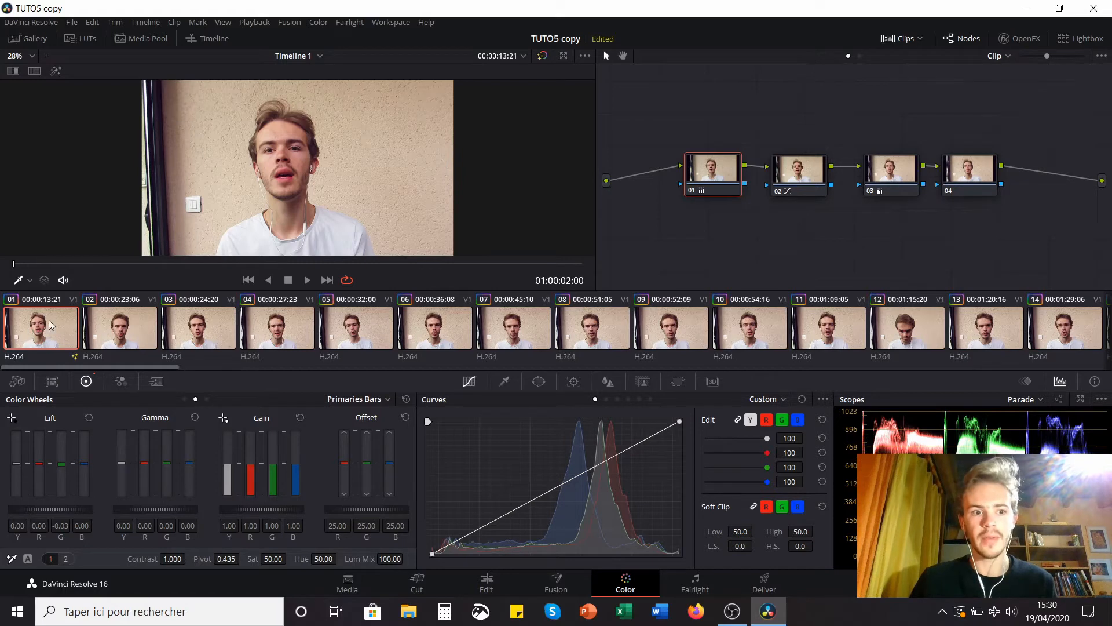
left_click(575, 384)
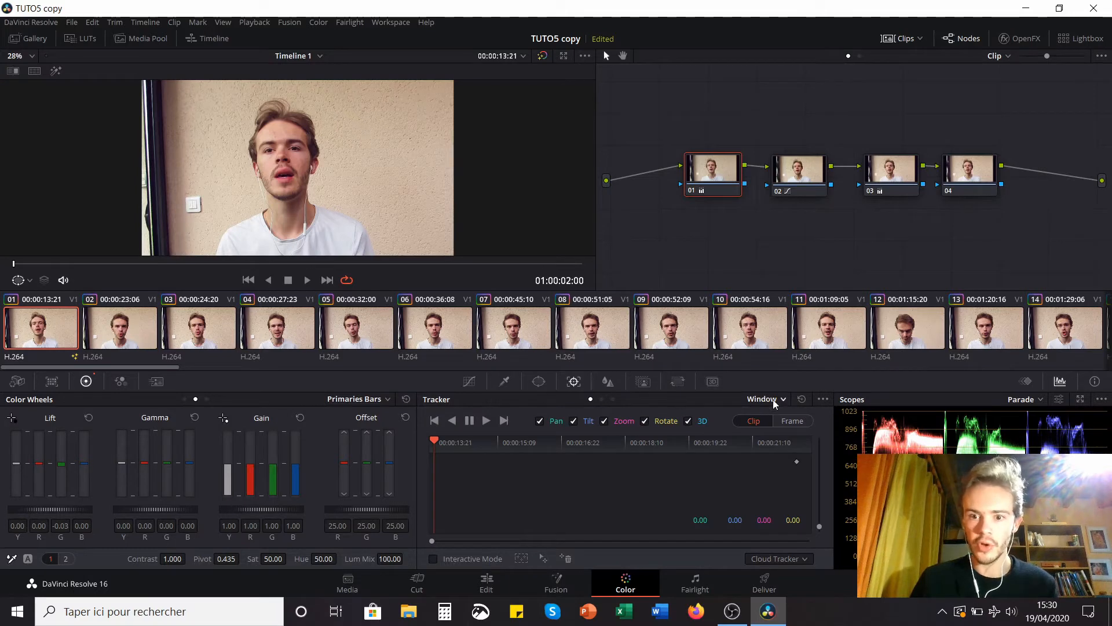
left_click(772, 399)
left_click(784, 426)
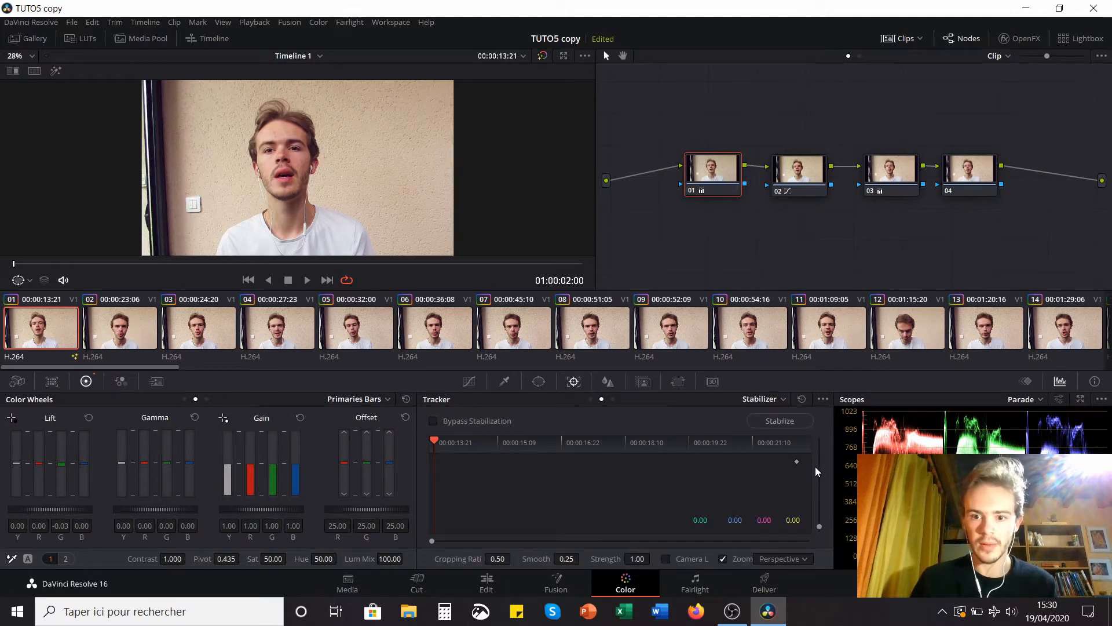
left_click(787, 421)
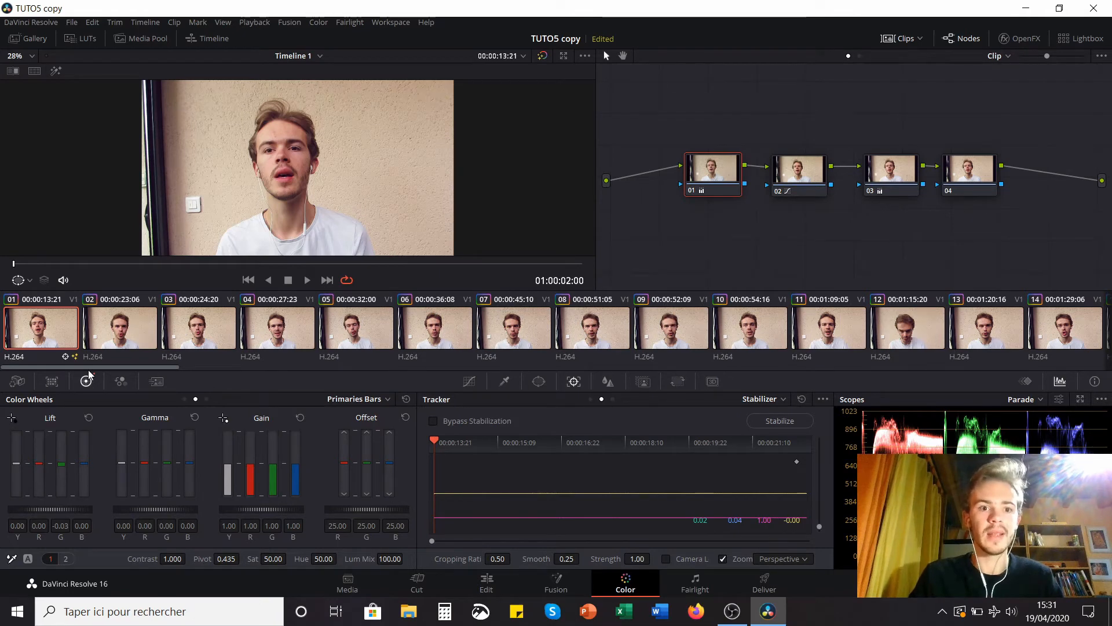
left_click(764, 399)
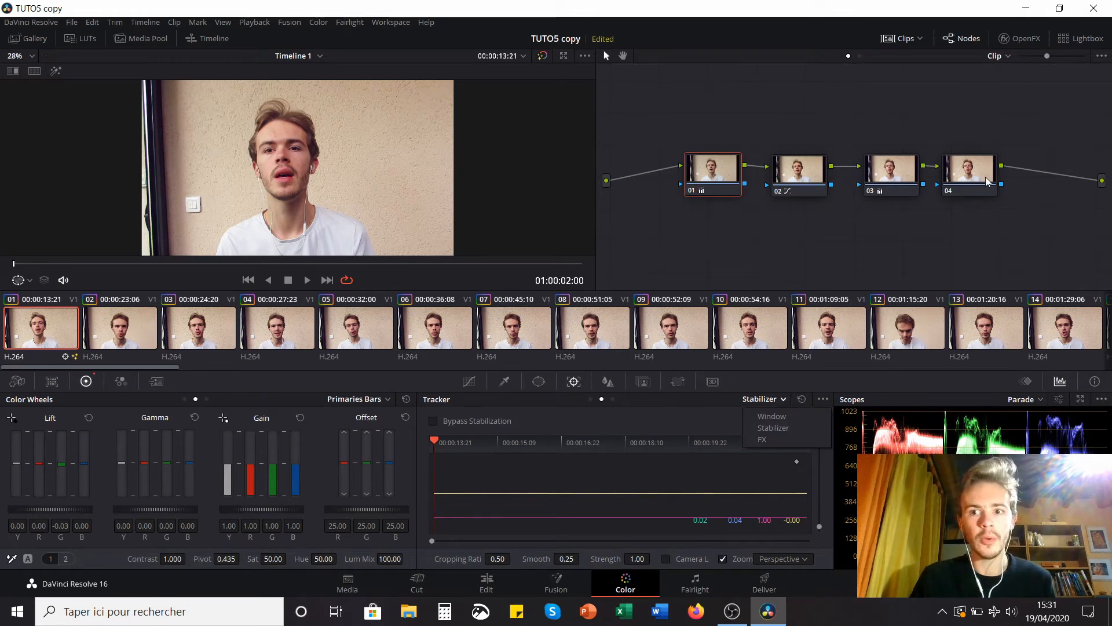
- Shift clip 01's node chain toward the source input and line node 04 up beside node 03
left_click_drag(976, 174, 970, 189)
left_click_drag(675, 130, 945, 225)
left_click_drag(894, 179, 810, 166)
left_click(911, 205)
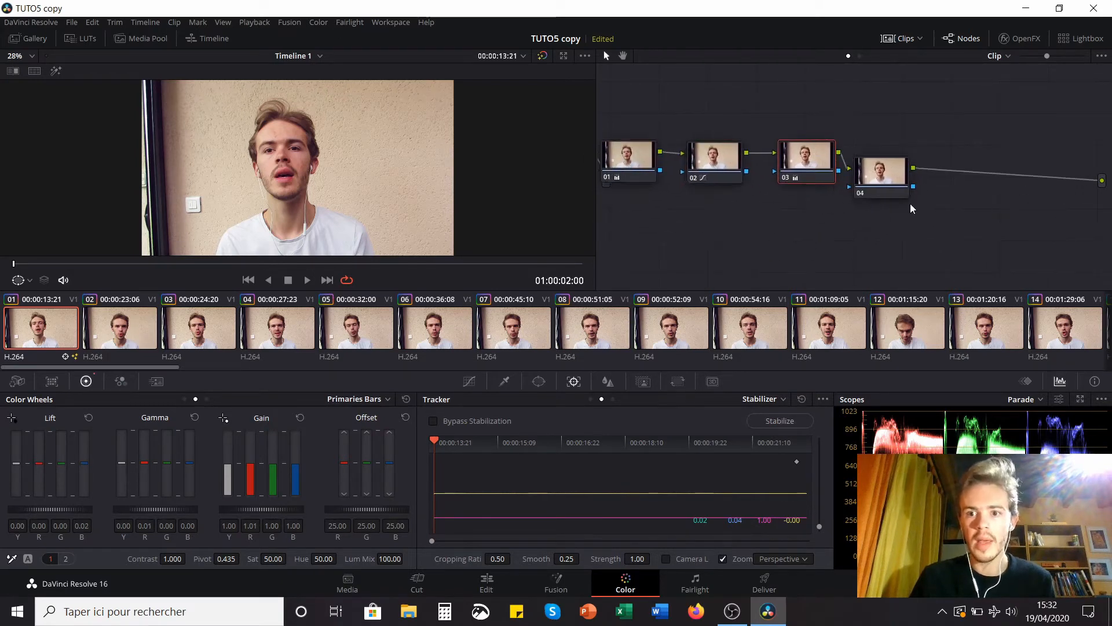
left_click_drag(885, 182, 892, 166)
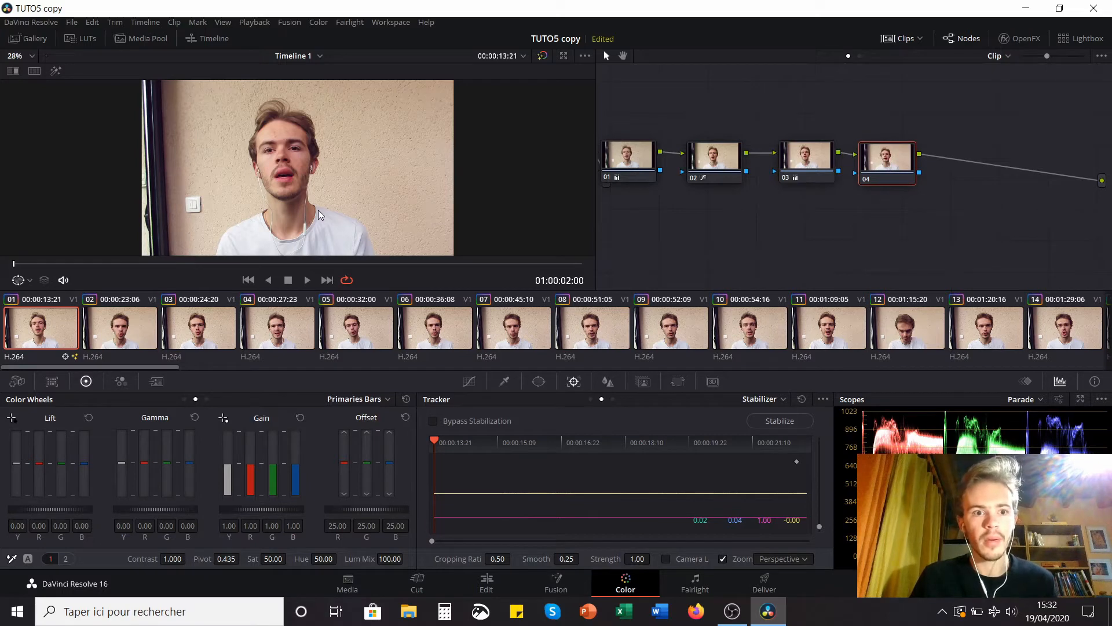
- Play clip 01 briefly to review the stabilized shot
left_click(307, 281)
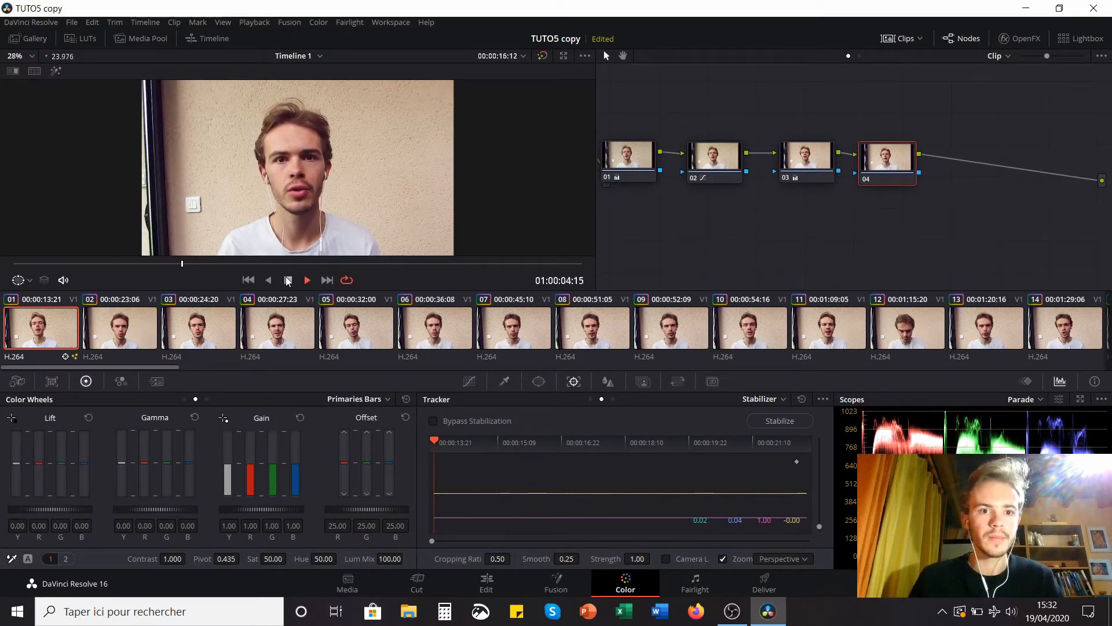
left_click(288, 280)
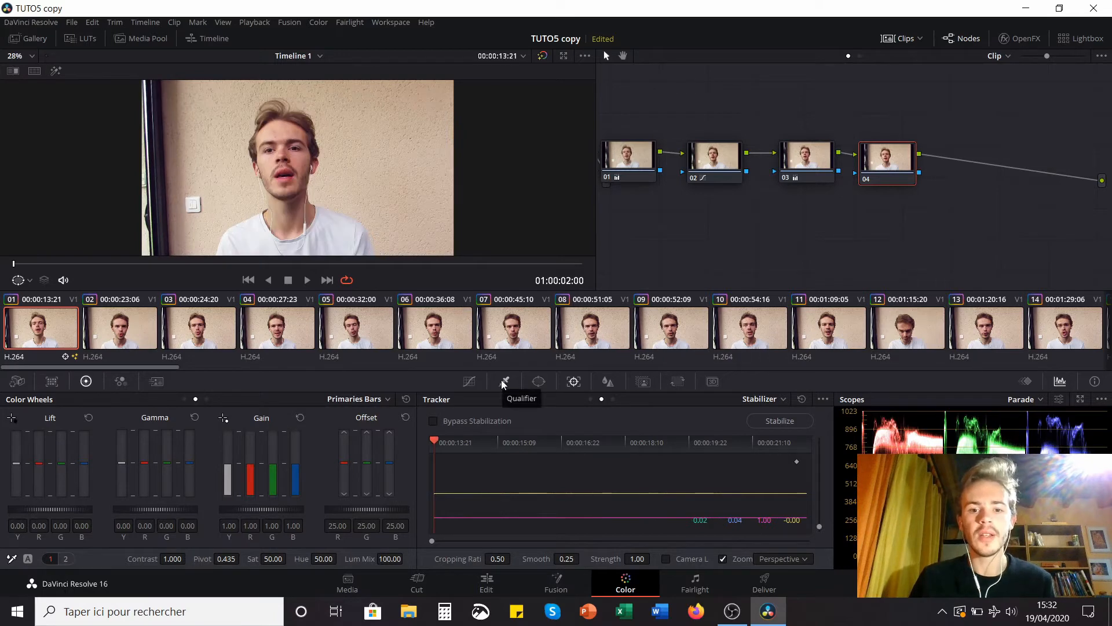
- Try isolating the facial skin tone on node 04 with the Qualifier, previewing the highlighted selection during playback, and undo the sample
left_click(503, 381)
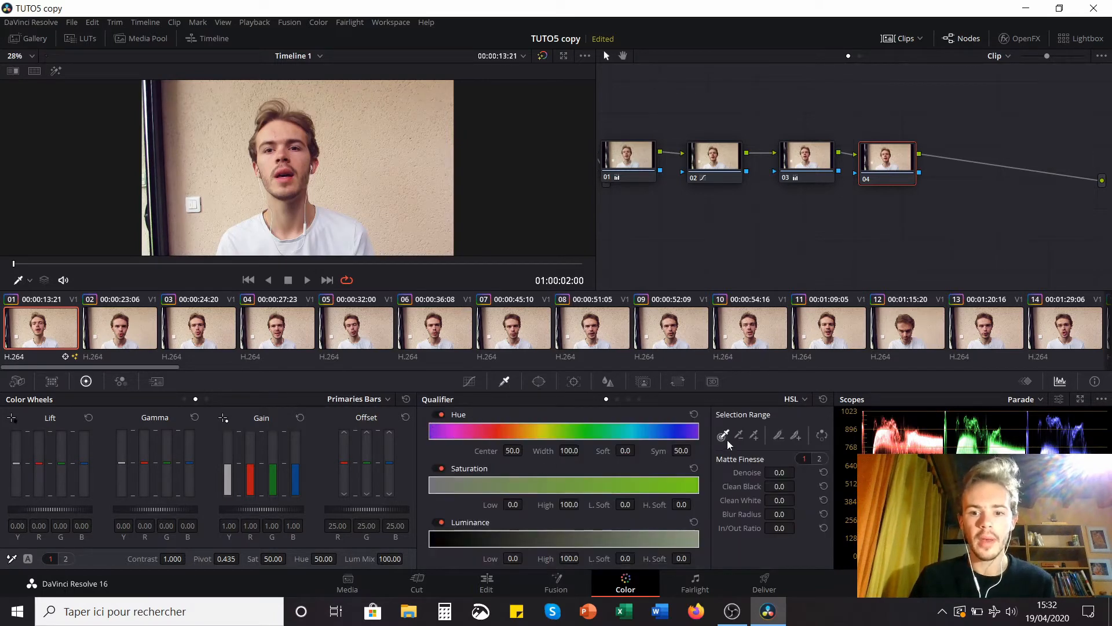
left_click(287, 132)
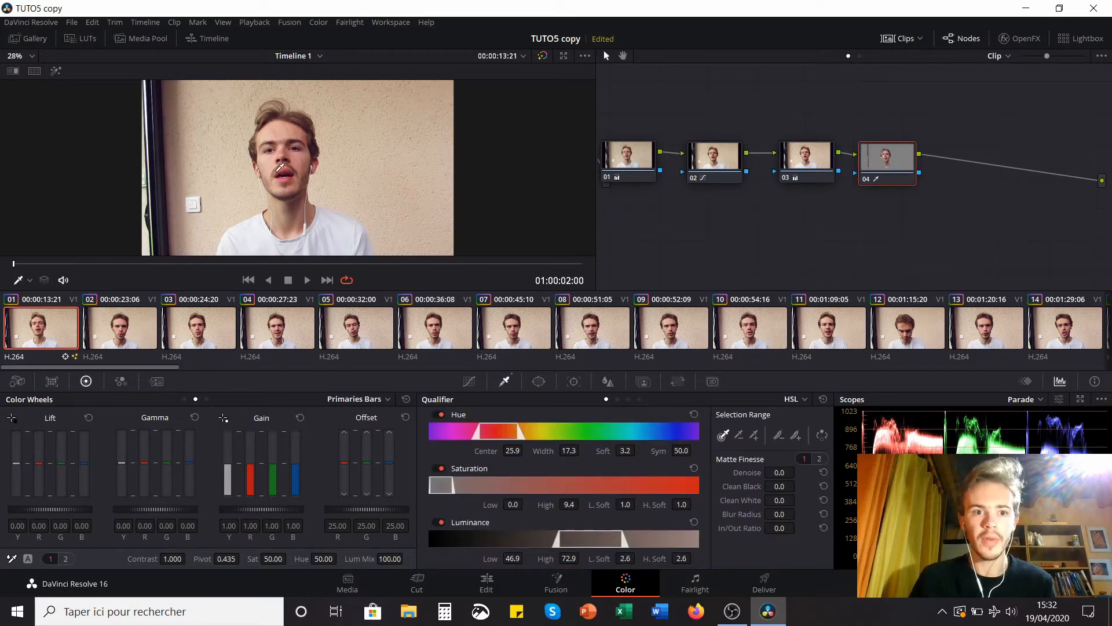
left_click(58, 69)
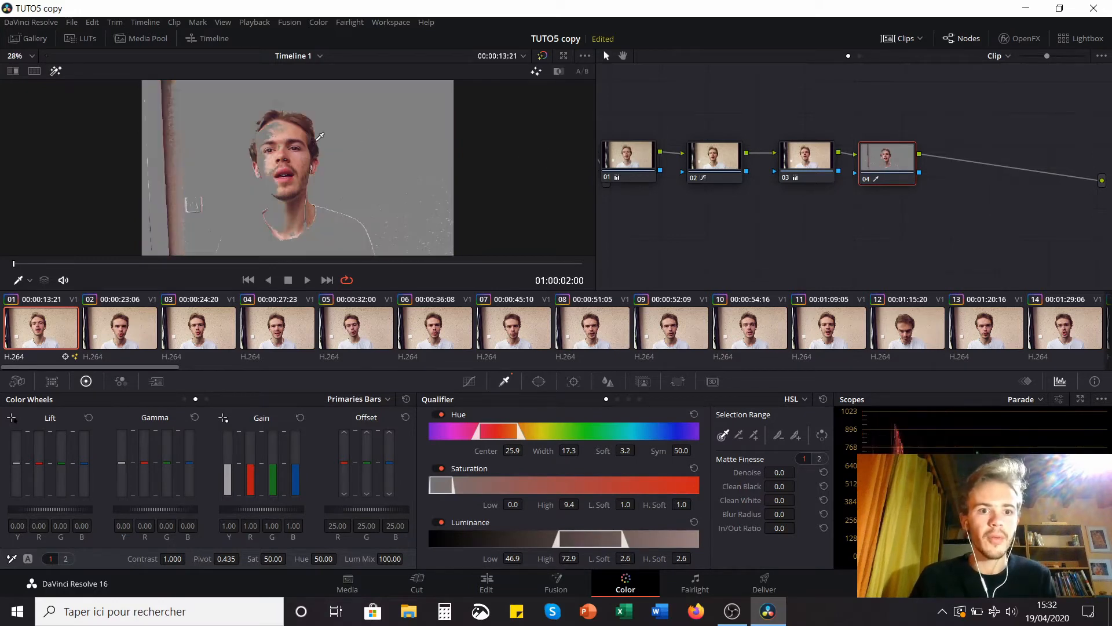
left_click(307, 278)
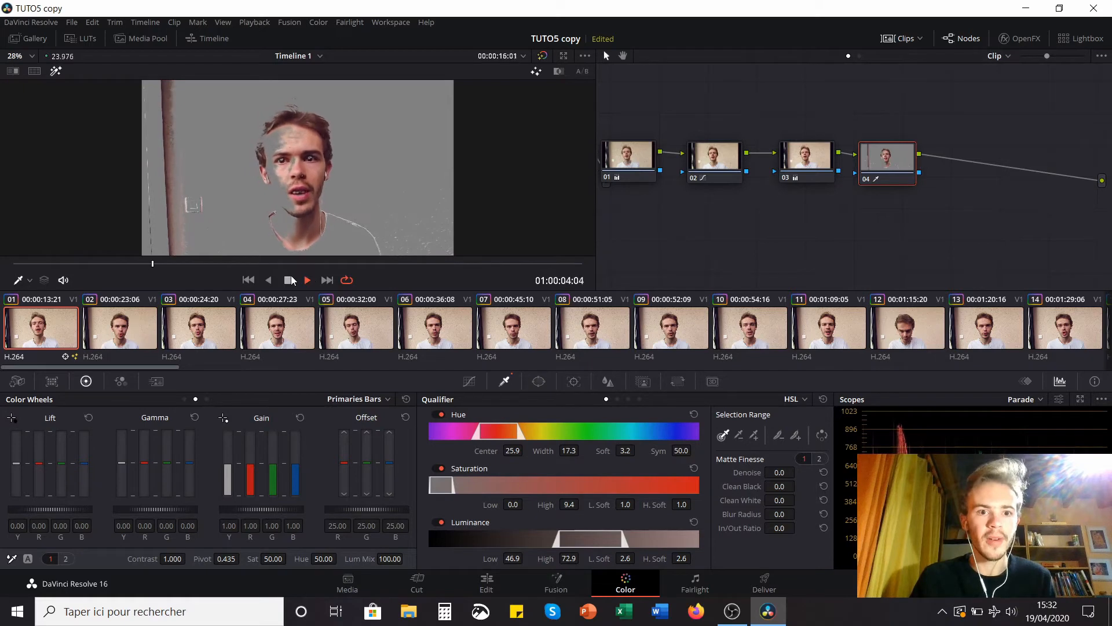
left_click(289, 280)
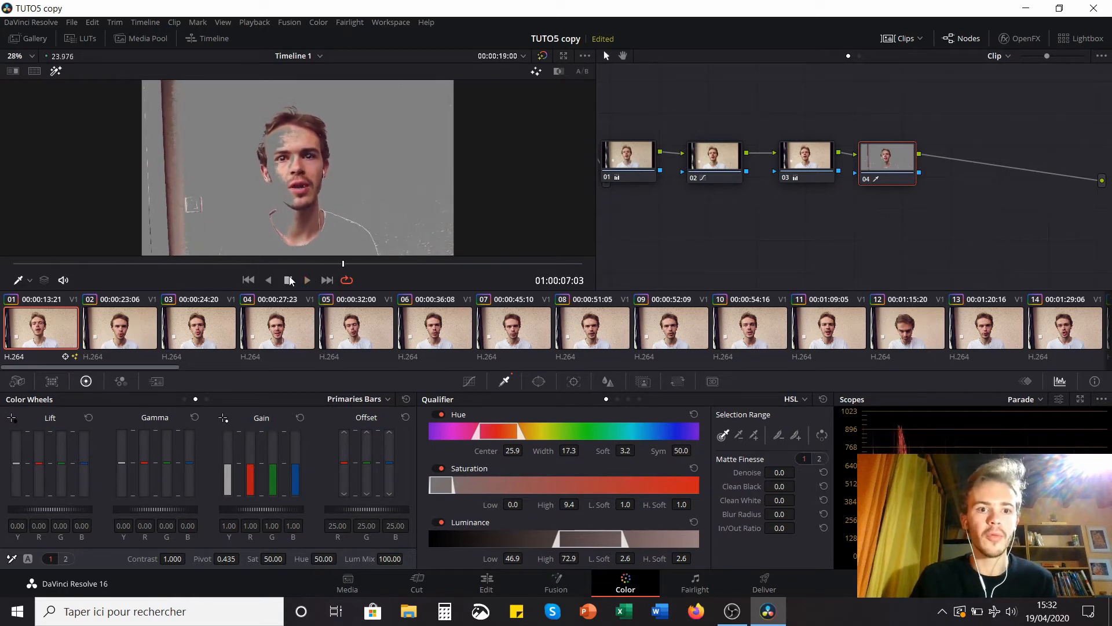
left_click(56, 71)
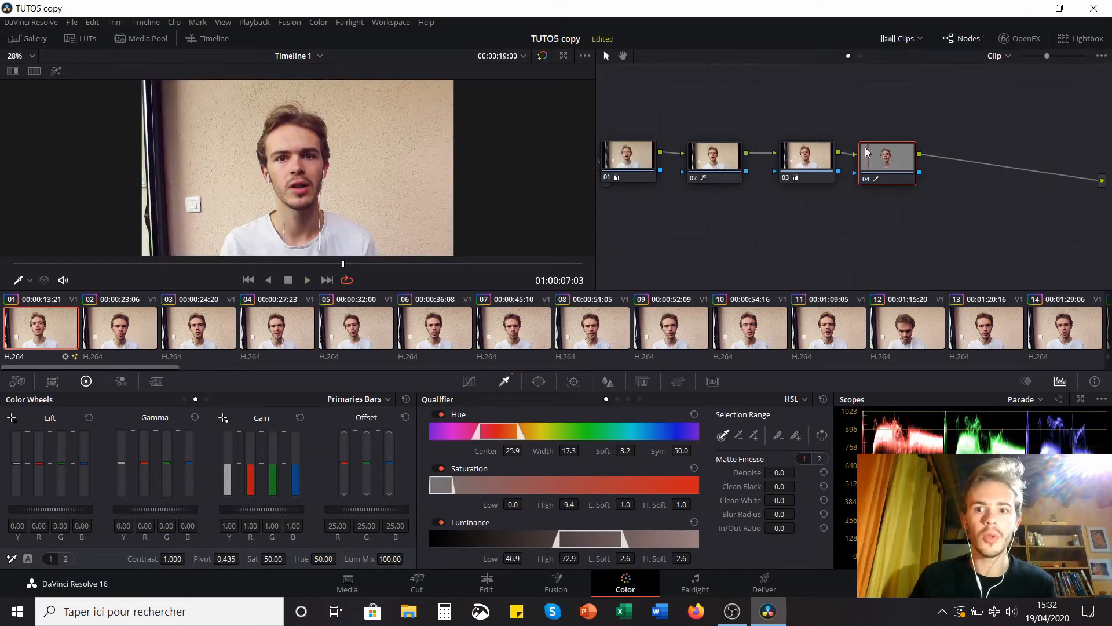
key("ctrl+z")
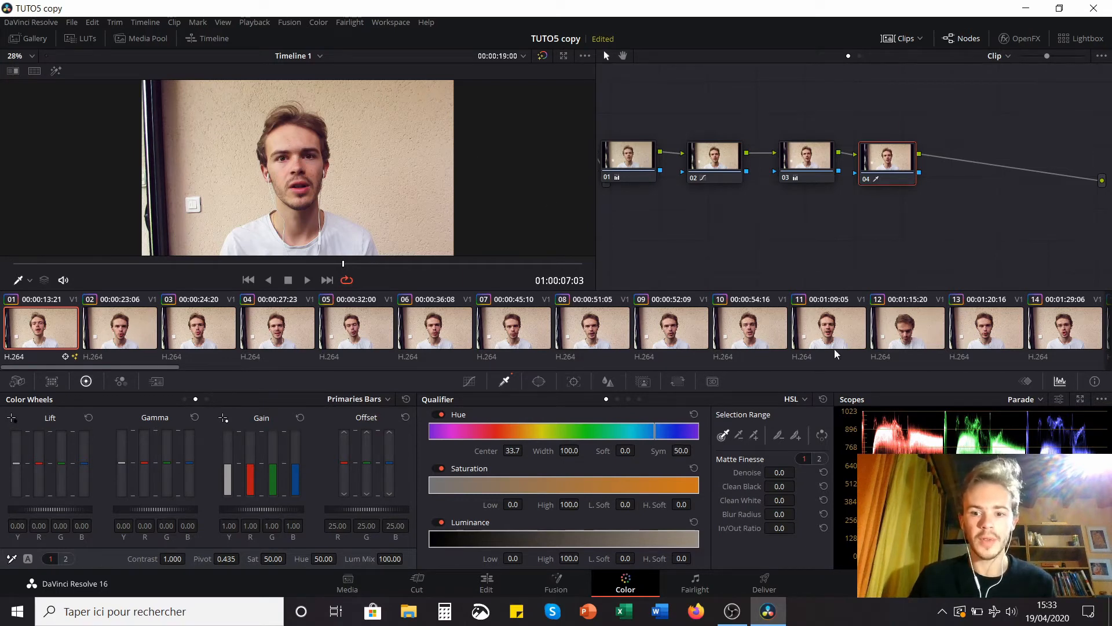
- Sample the forehead skin tone of clip 01 on node 04 with the Qualifier picker
left_click(574, 381)
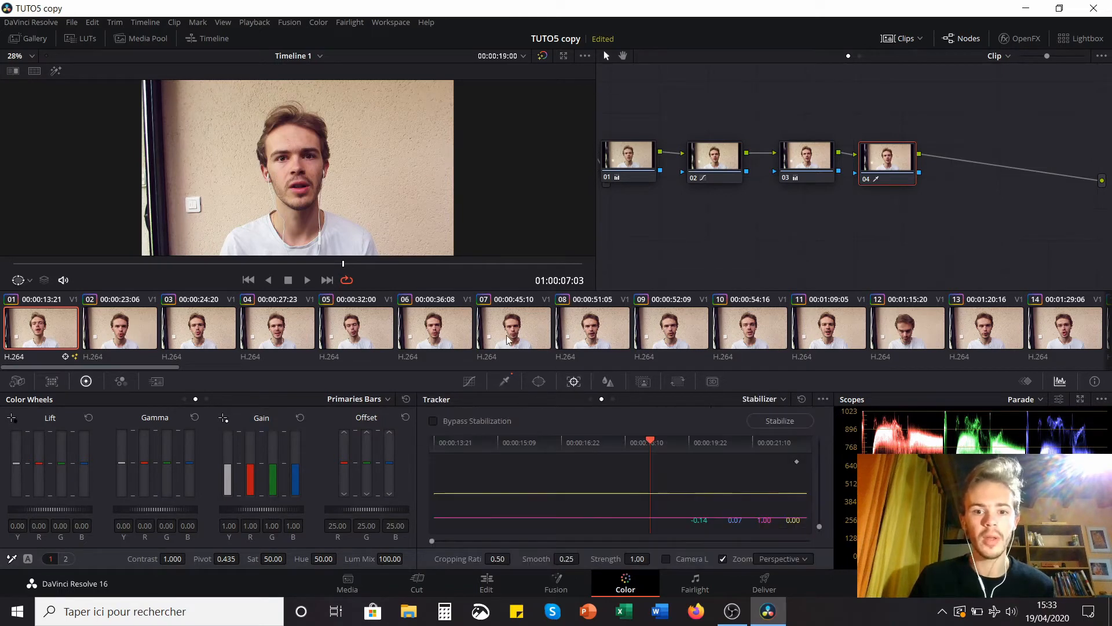
left_click(505, 381)
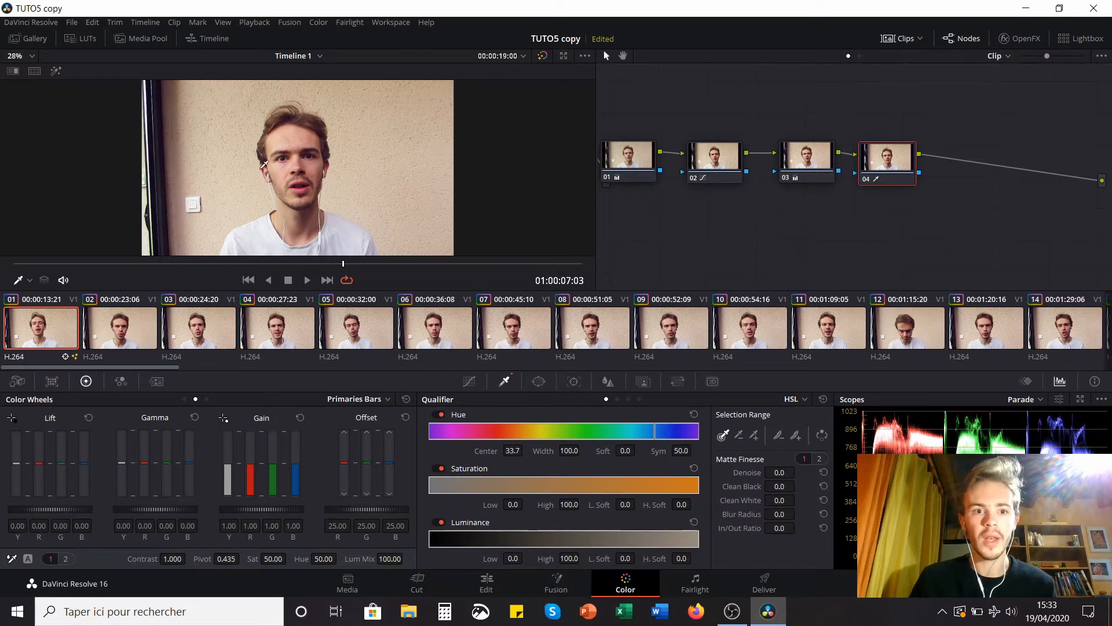
left_click(310, 137)
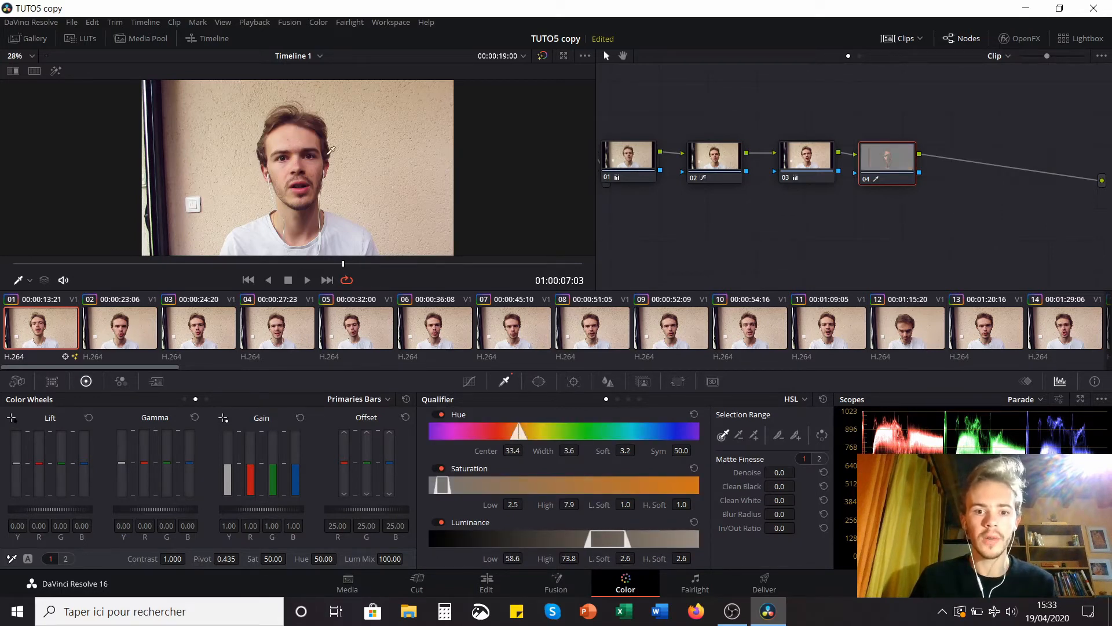
- Highlight node 04's qualified area and resample the skin tone across the face with the Qualifier picker
left_click(55, 73)
left_click_drag(275, 138, 302, 166)
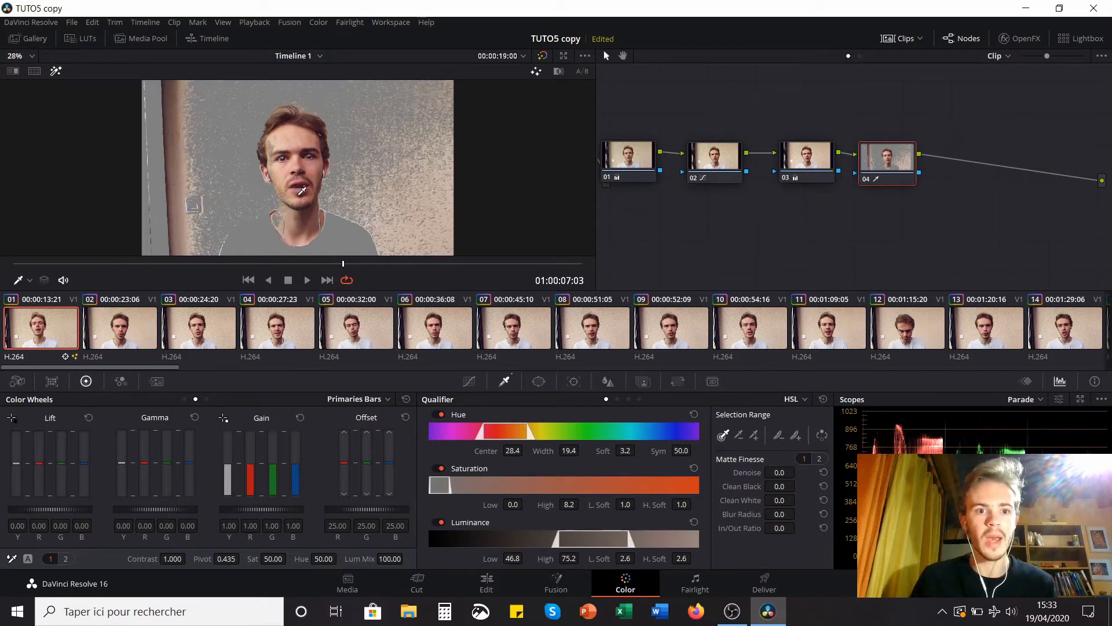
scroll(292, 164, "up", 3)
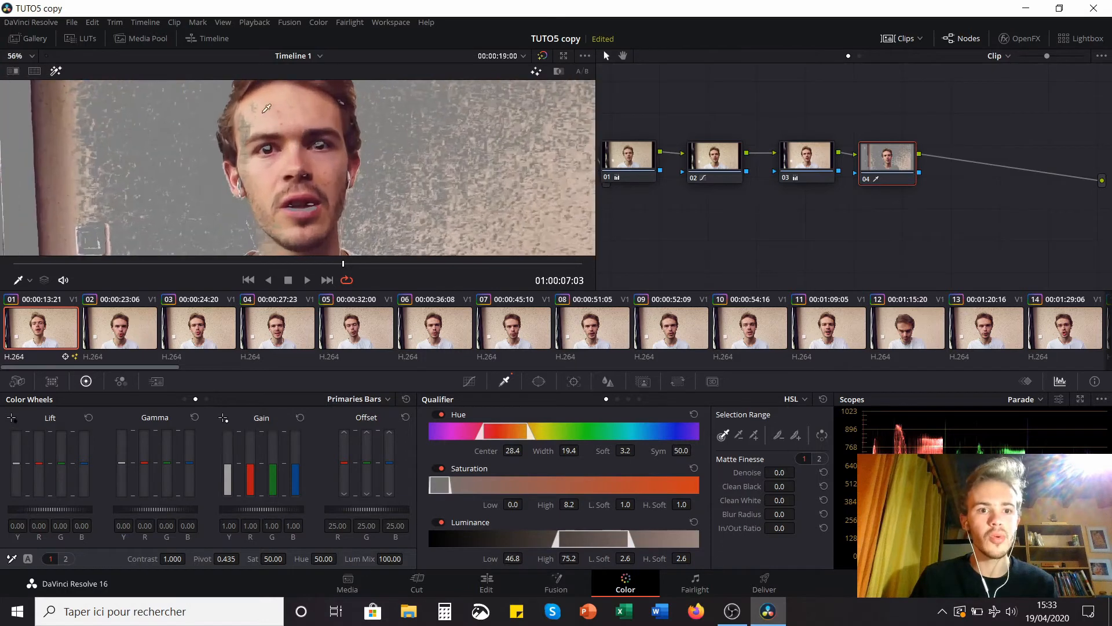
scroll(288, 169, "down", 2)
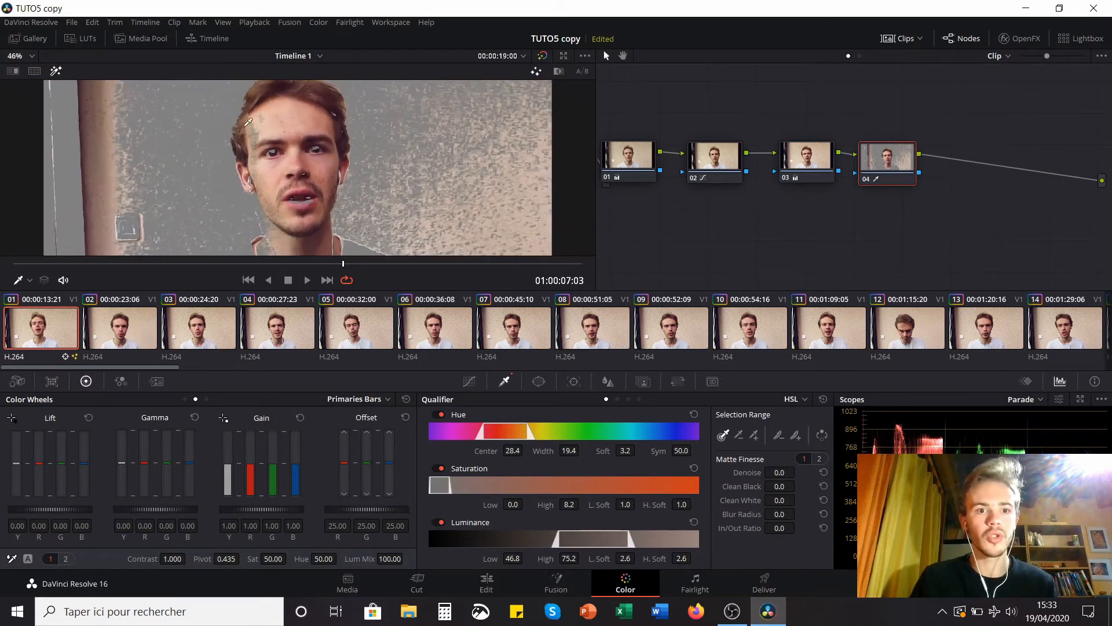
scroll(284, 152, "down", 2)
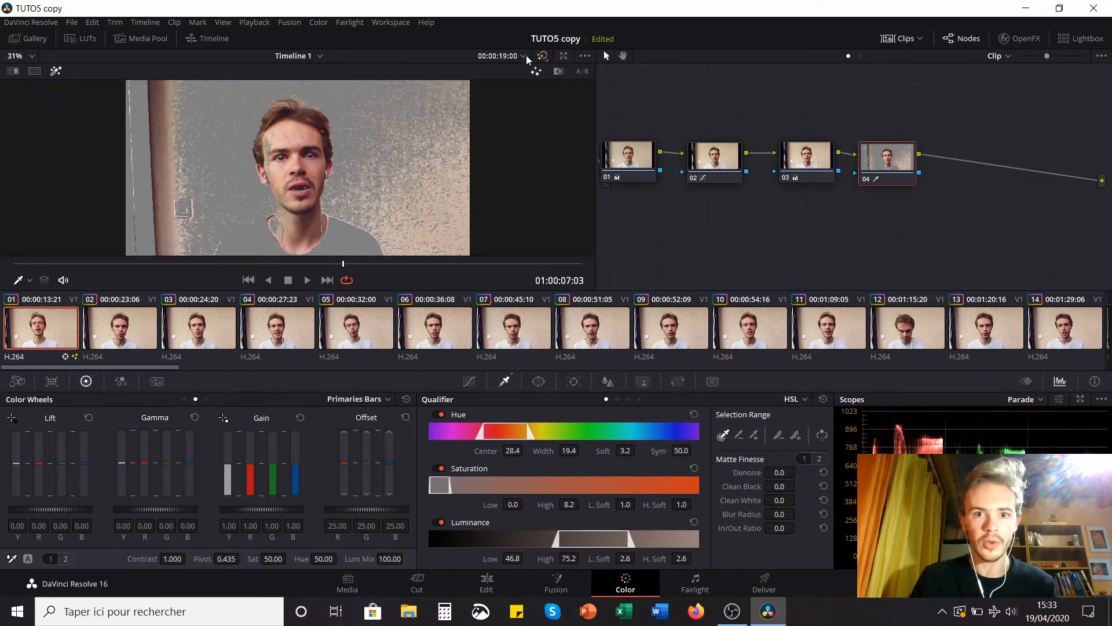
- Refine node 04's skin matte in the black-and-white highlight view with Clean White 79.2 and Clean Black 46.8, and return to the color highlight
left_click(561, 71)
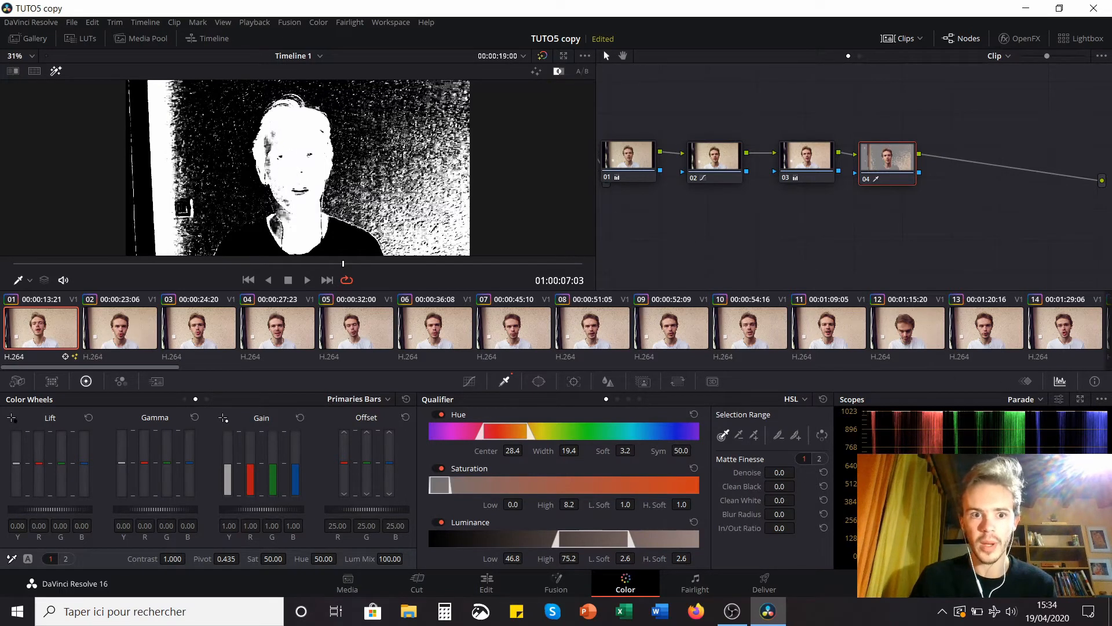
left_click_drag(780, 500, 811, 500)
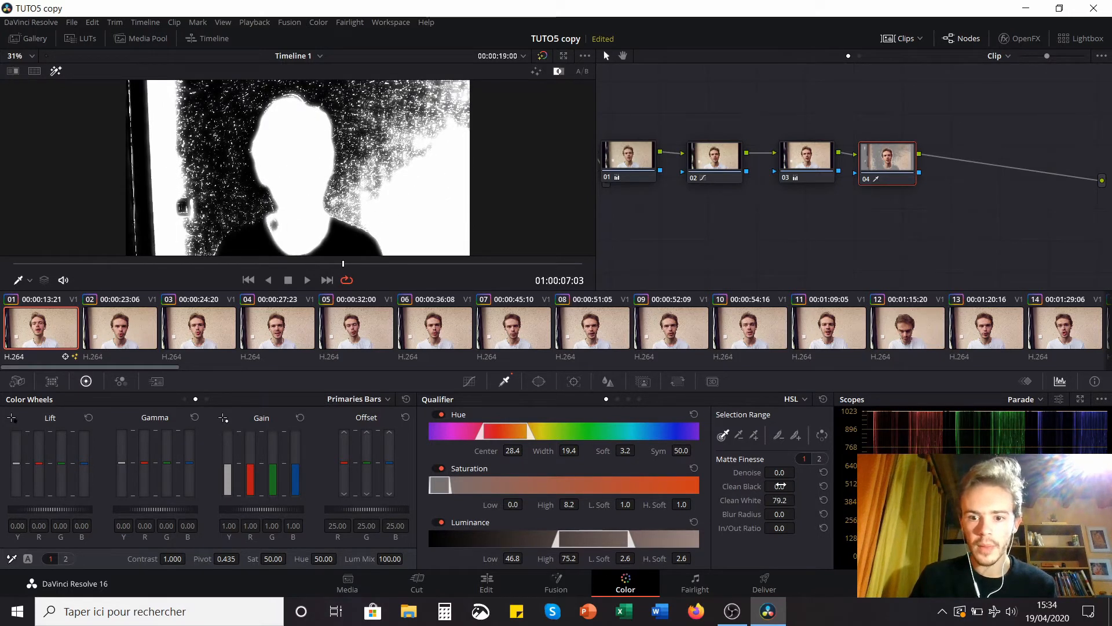
left_click_drag(780, 486, 799, 485)
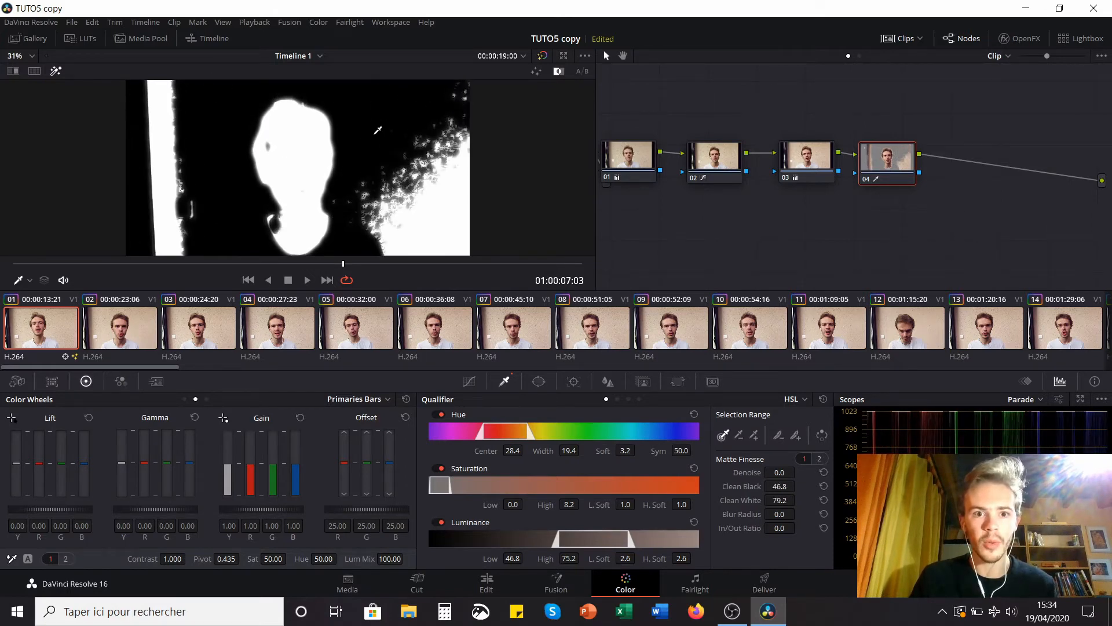
left_click(55, 70)
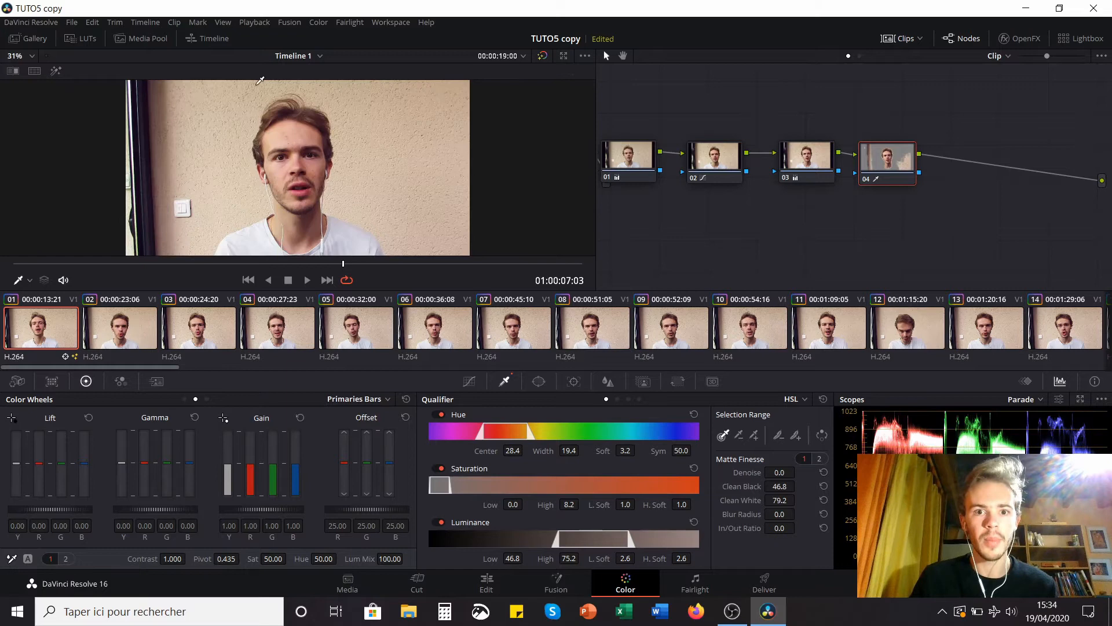
left_click(57, 71)
left_click(534, 69)
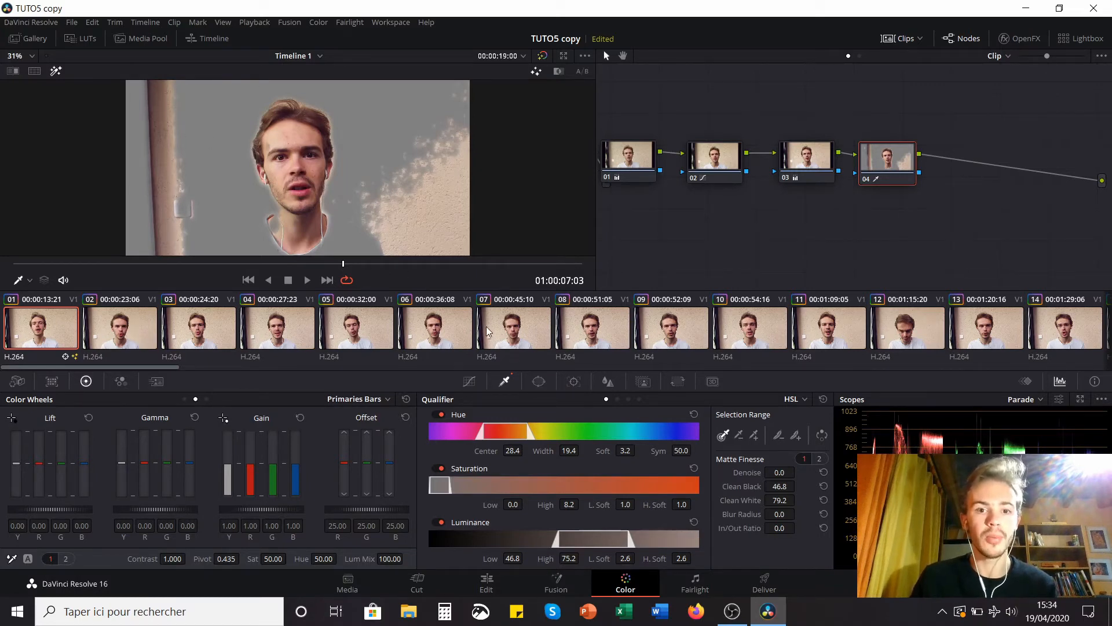
- Limit node 04's skin selection to the head and neck with a curve window shaped as a tall oval around them
left_click(542, 383)
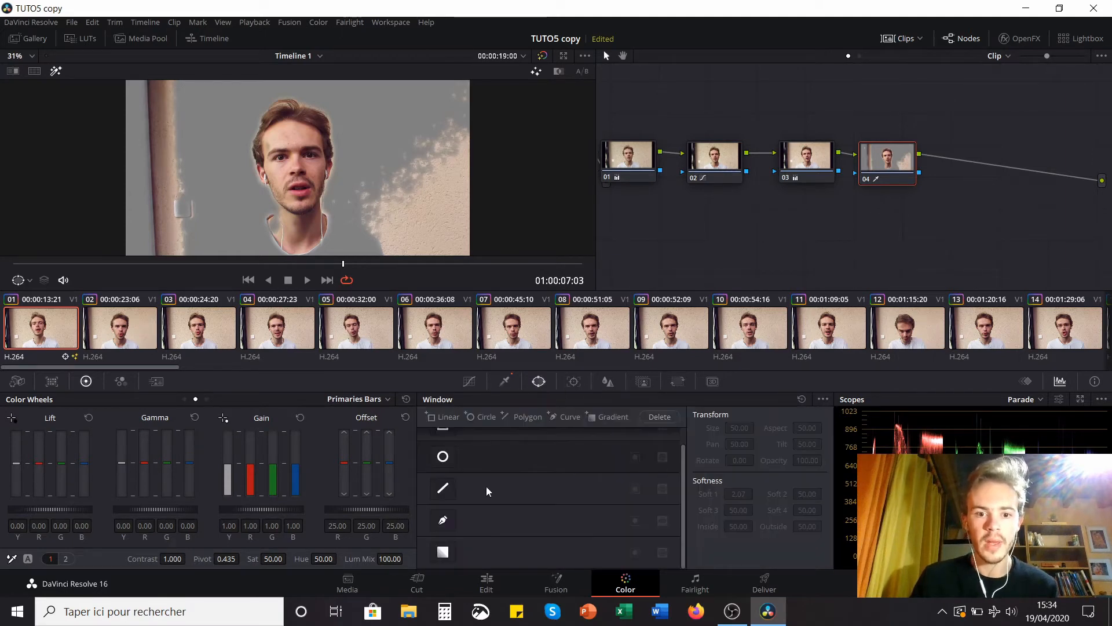
left_click(444, 457)
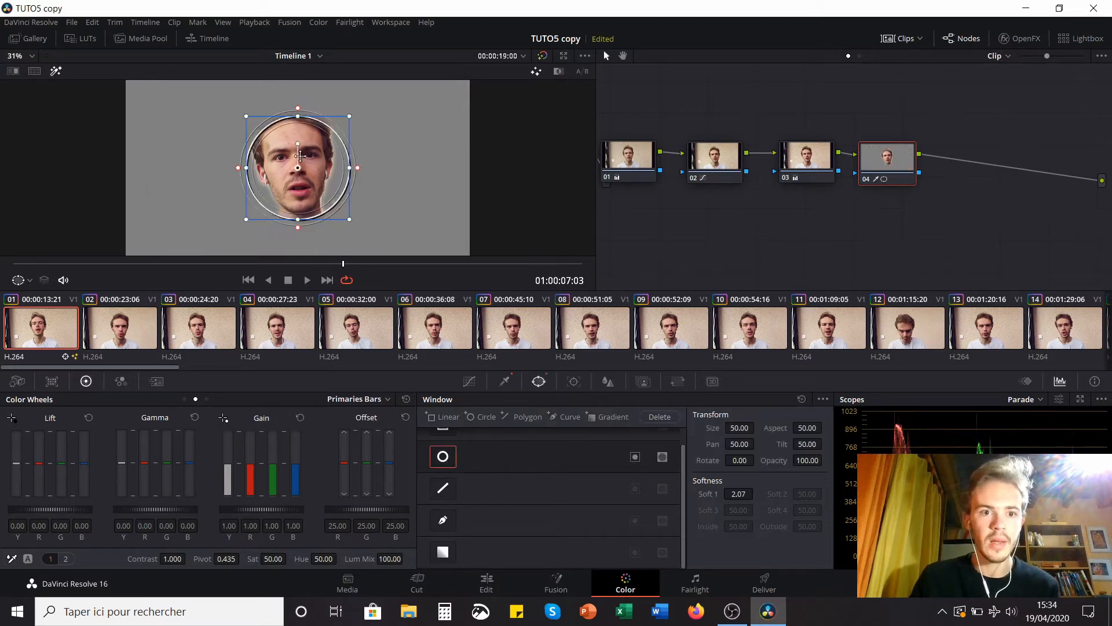
left_click_drag(298, 115, 249, 165)
left_click(565, 417)
left_click_drag(295, 86, 293, 94)
left_click_drag(348, 170, 339, 162)
left_click_drag(295, 253, 300, 241)
scroll(300, 252, "down", 1)
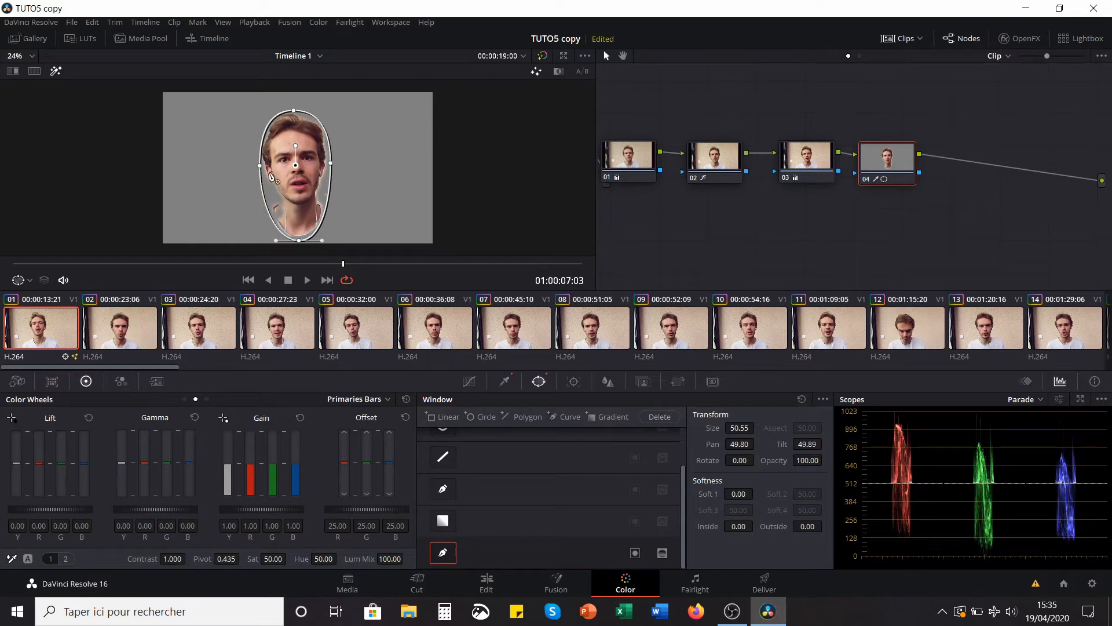
scroll(305, 195, "up", 1)
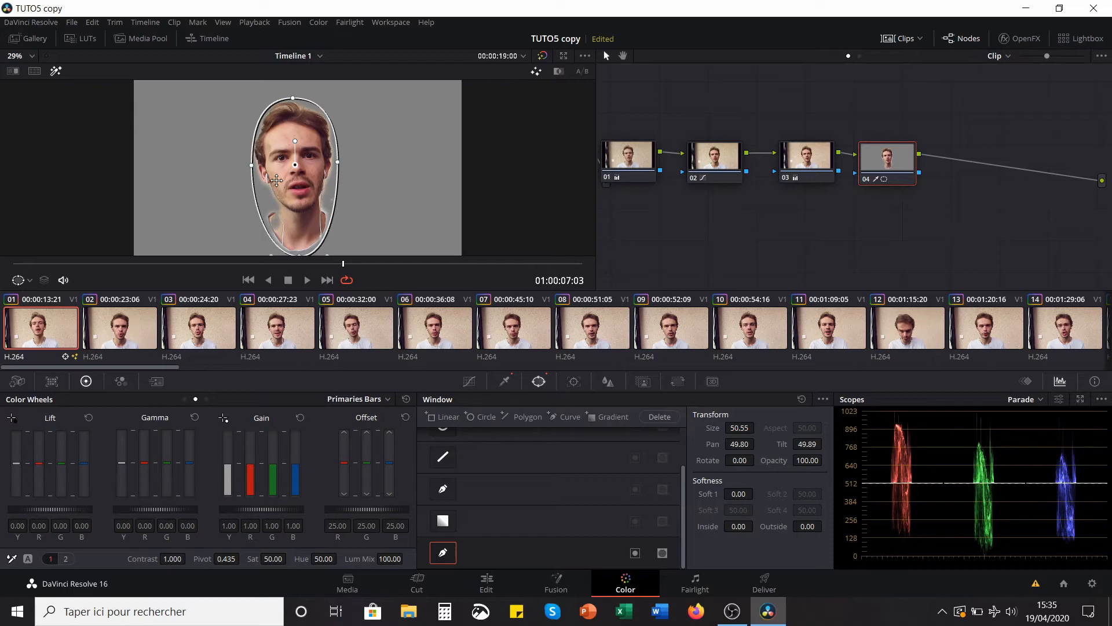
- Track the face window forward from 00:00:19:00 to the end of clip 01 and backward from there to its start
left_click(574, 382)
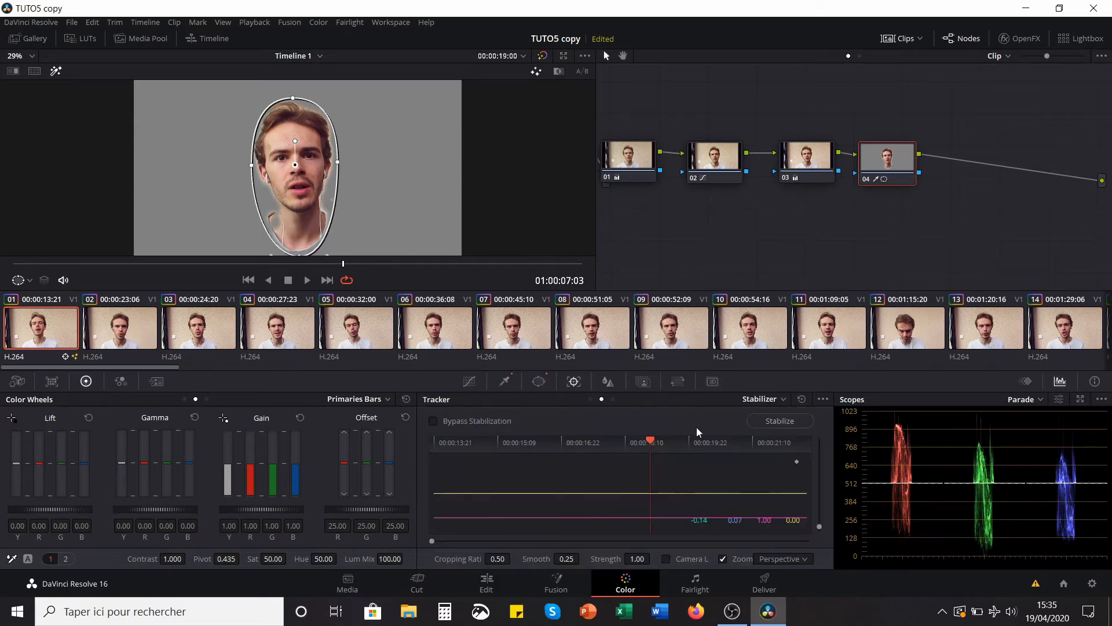
left_click(763, 399)
left_click(783, 416)
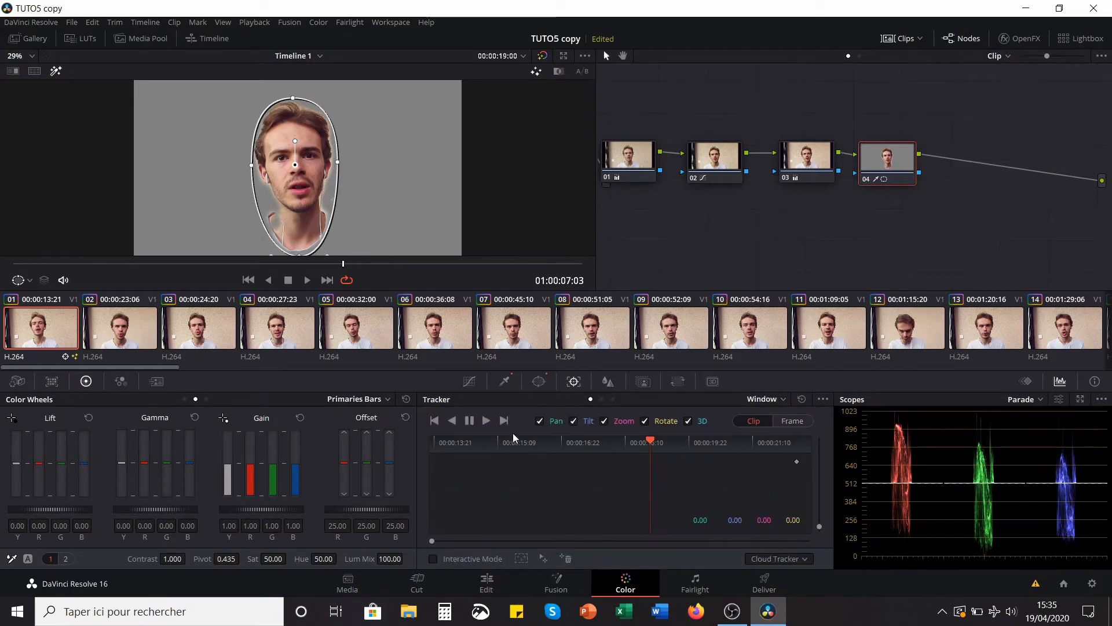
left_click(485, 420)
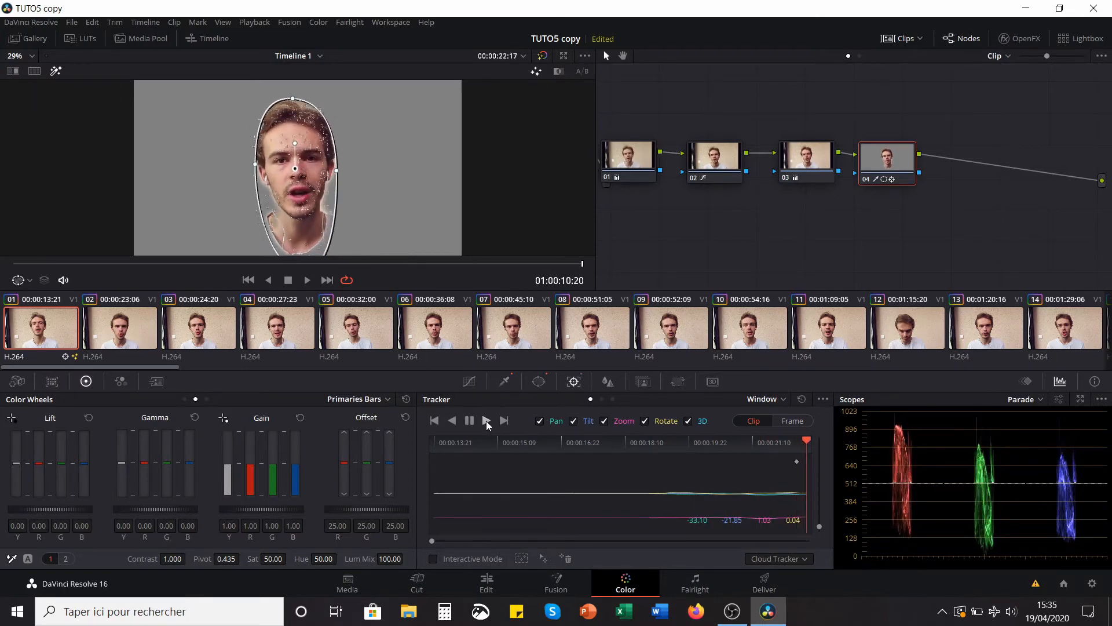
left_click(641, 443)
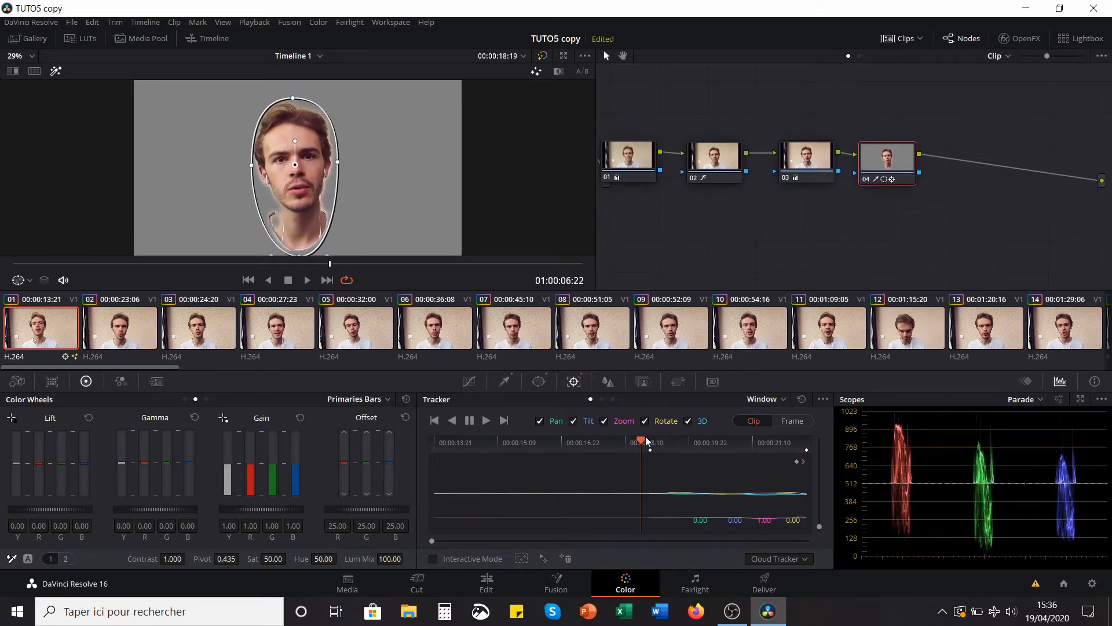
left_click_drag(648, 442, 652, 446)
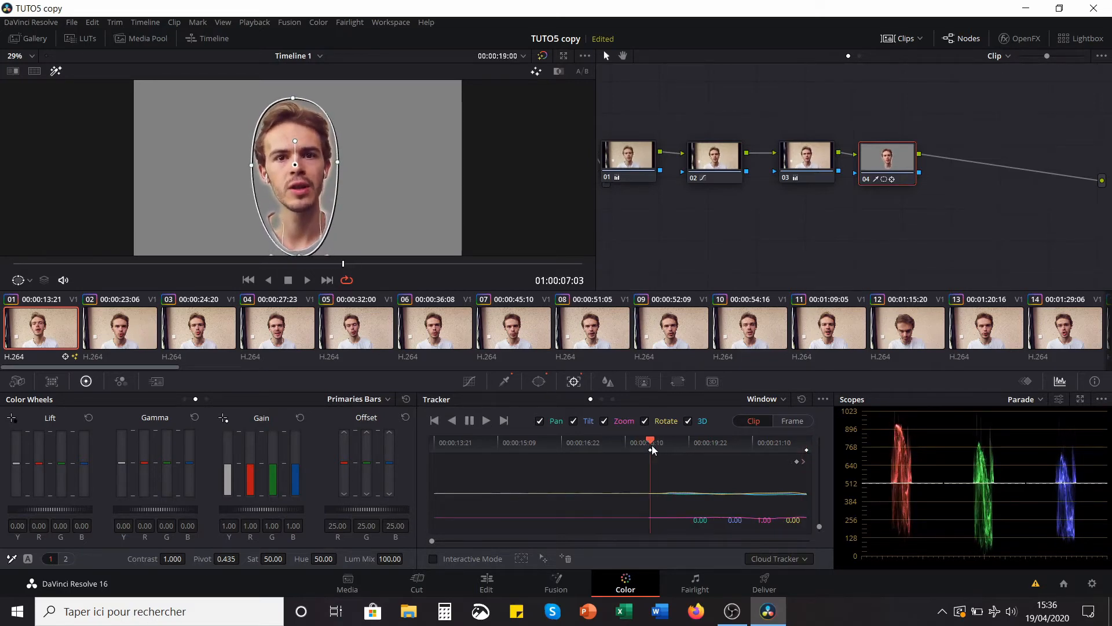
left_click(454, 420)
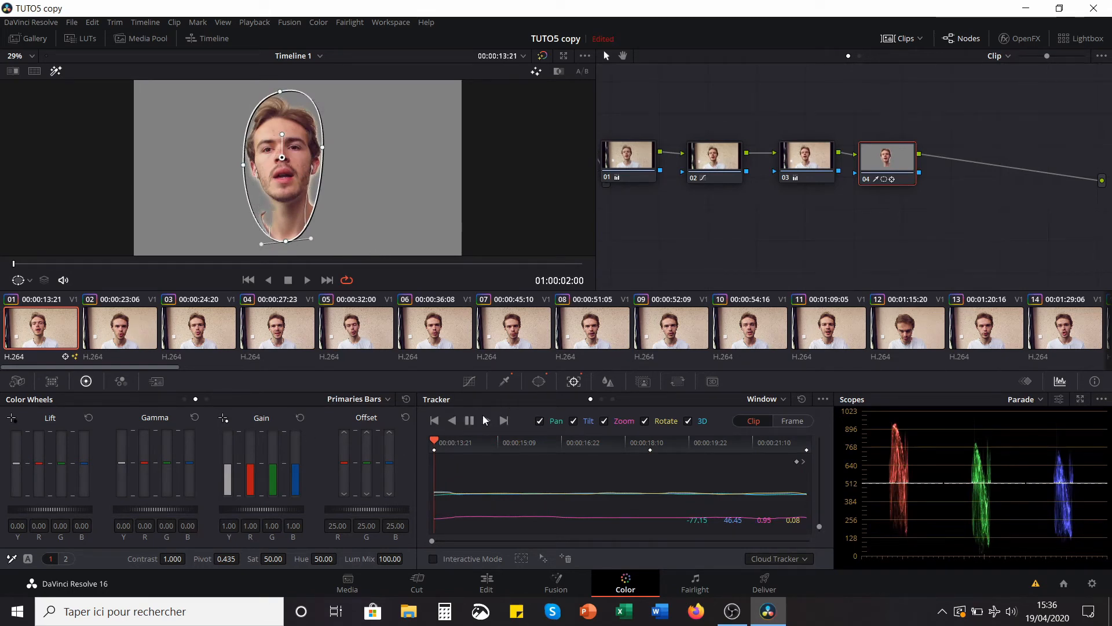
- Play clip 01 to check the tracked face selection, and turn off the highlight and the window outline
key("space")
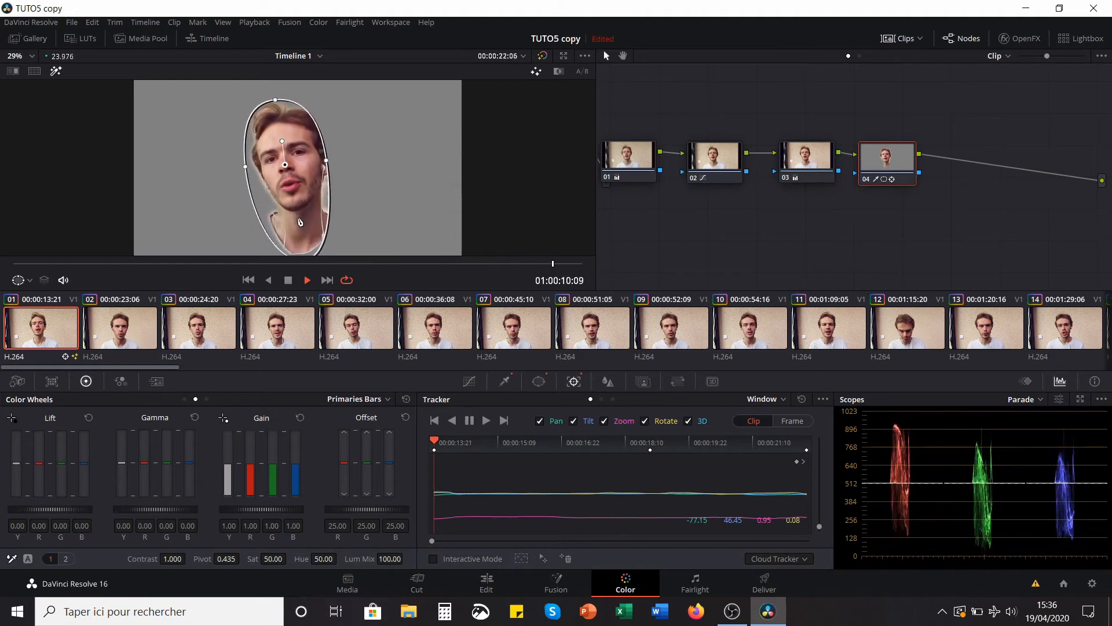
key("space")
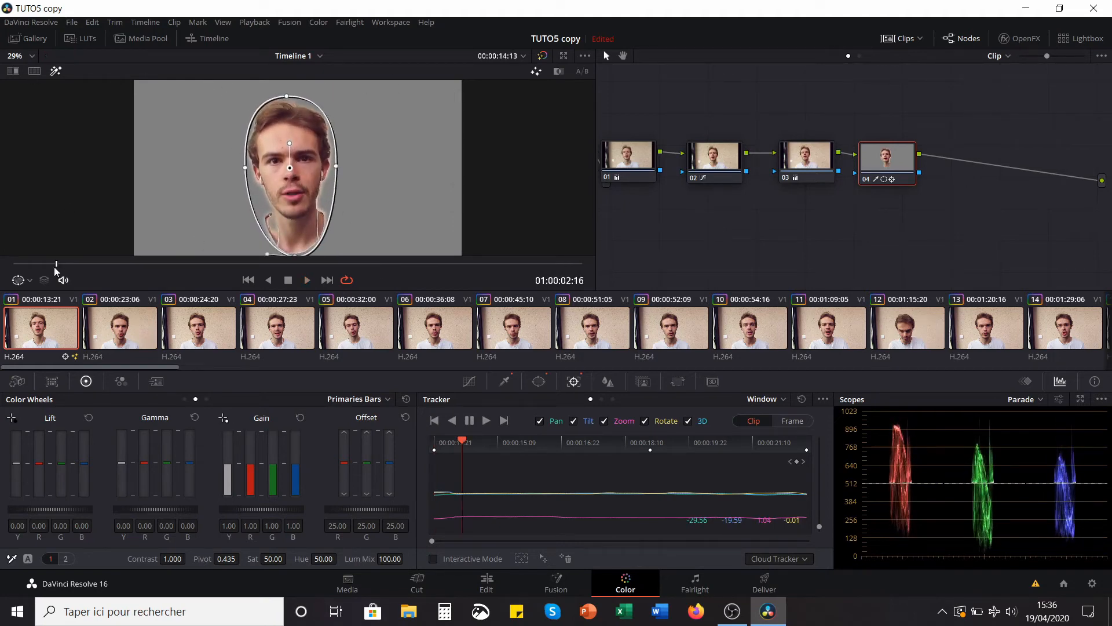
left_click(56, 71)
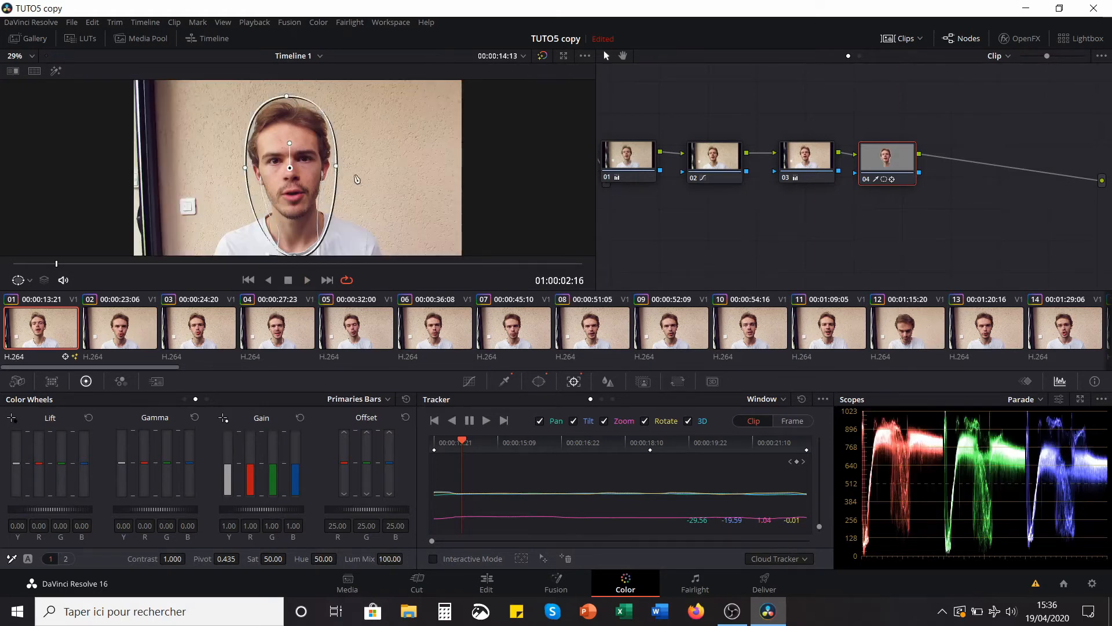
left_click(29, 281)
left_click(38, 297)
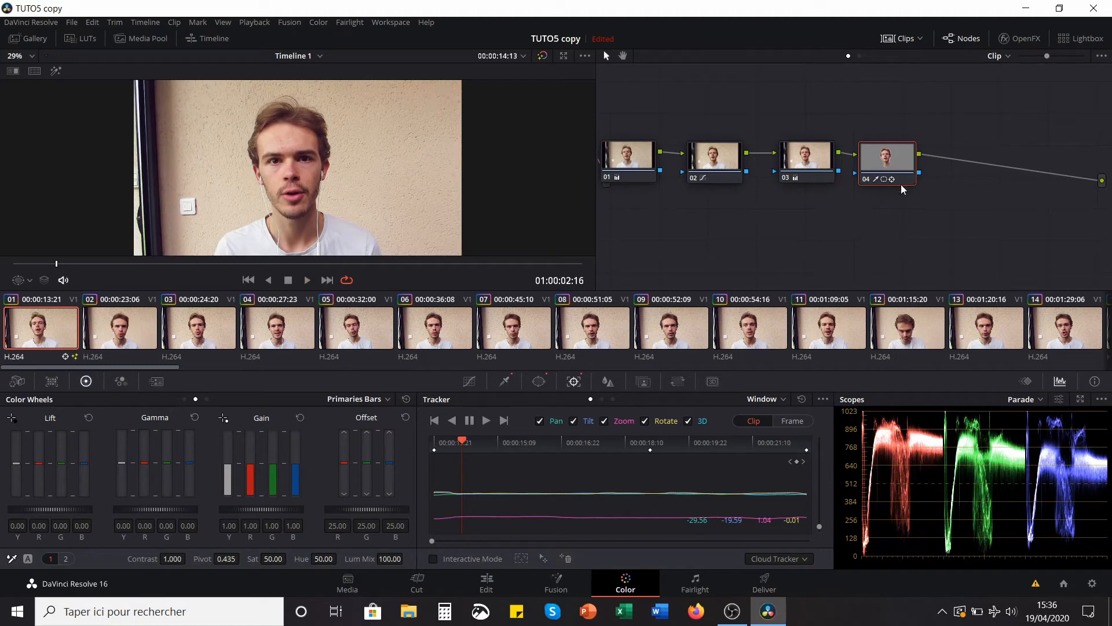
- Grade the isolated face on node 04 with gamma at -0.02 and gain at 1.09, keeping lift at zero
mouse_move(881, 165)
left_mouse_down()
mouse_move(915, 152)
mouse_move(895, 165)
left_mouse_up()
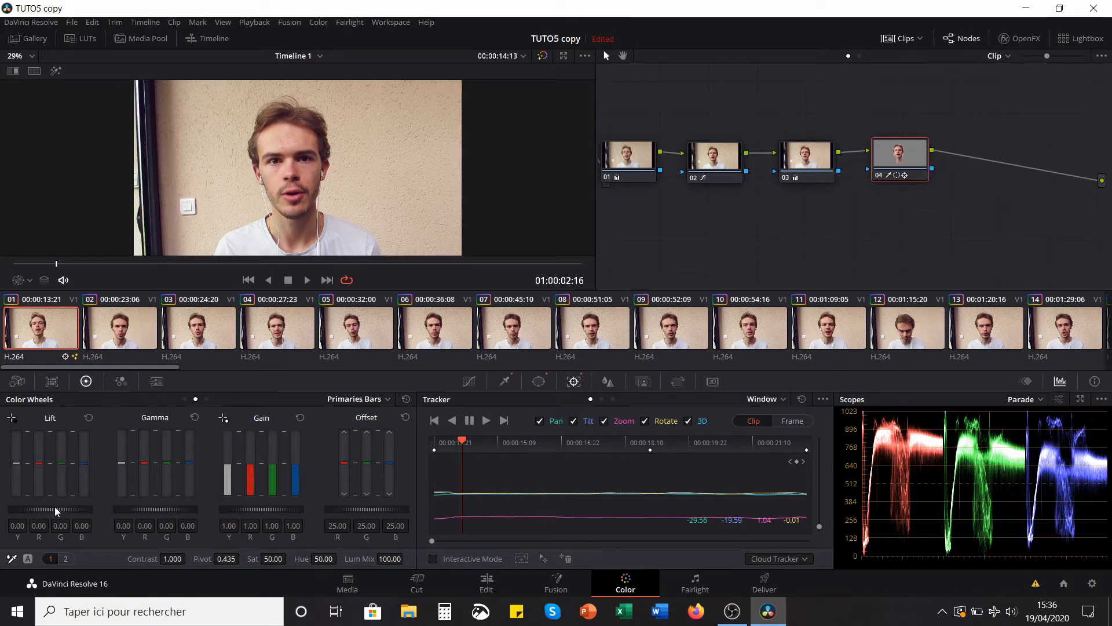
mouse_move(50, 509)
left_mouse_down()
mouse_move(63, 509)
mouse_move(13, 509)
mouse_move(80, 509)
mouse_move(51, 509)
left_mouse_up()
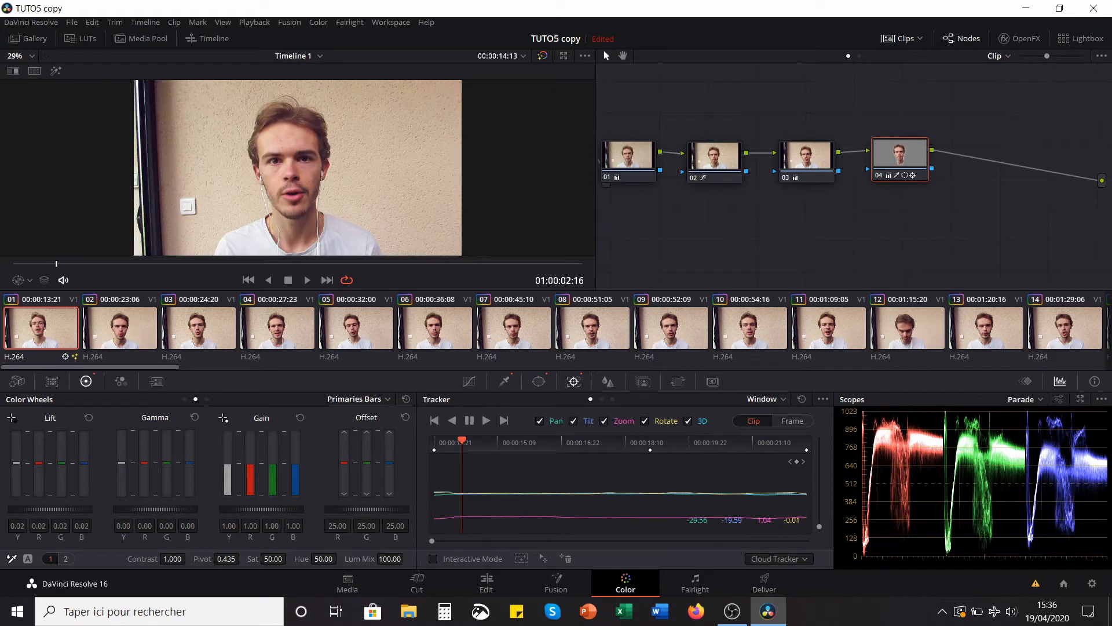
left_click_drag(51, 509, 49, 509)
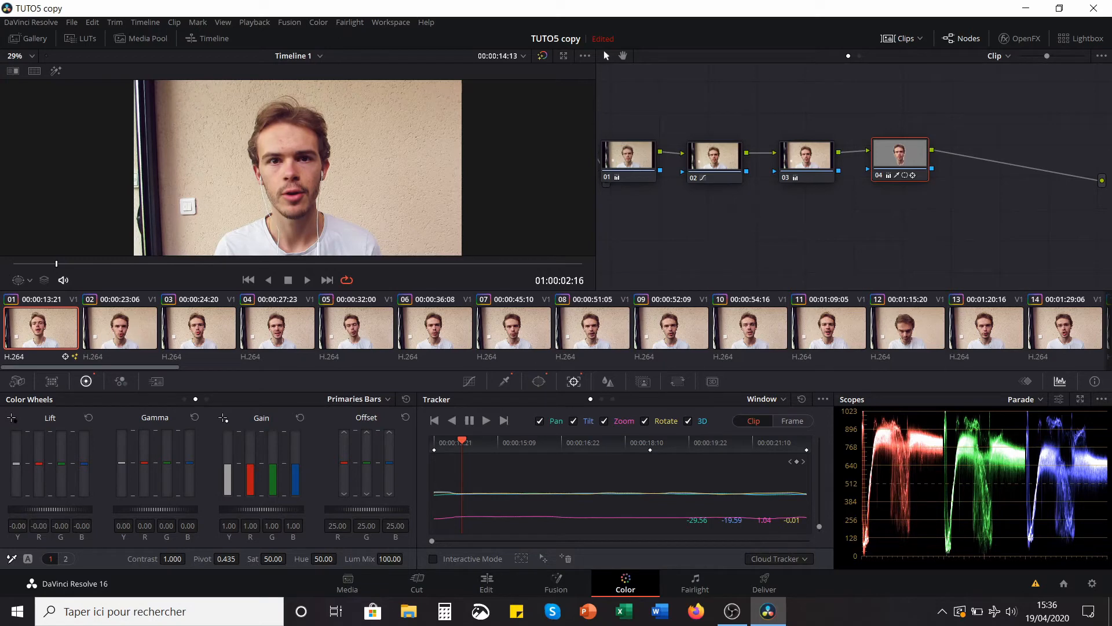
left_click_drag(168, 512, 167, 512)
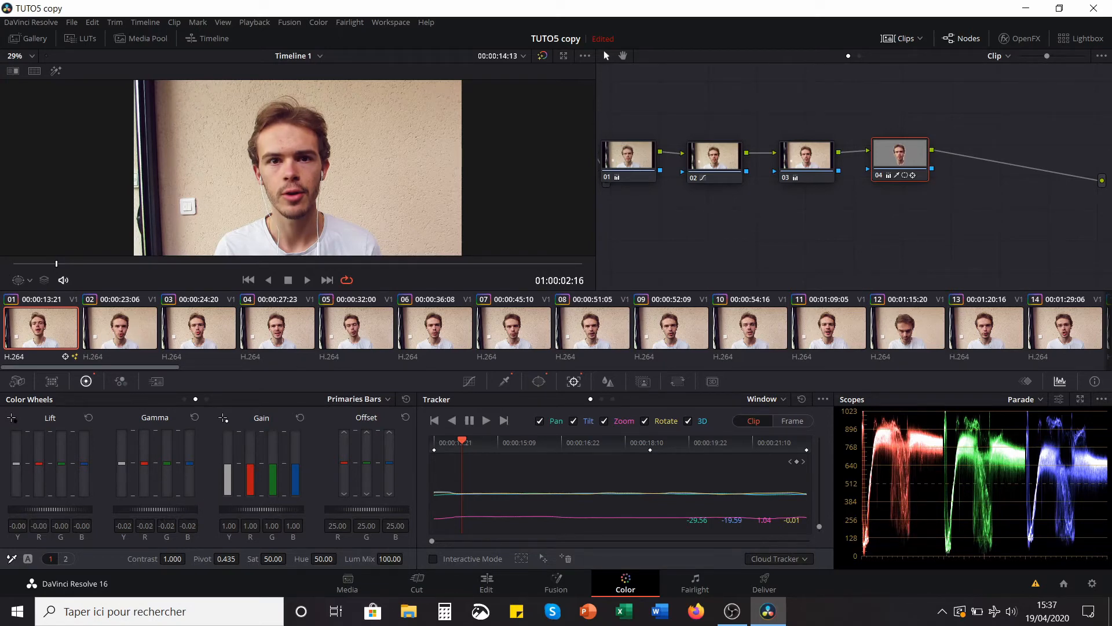
left_click_drag(261, 509, 264, 509)
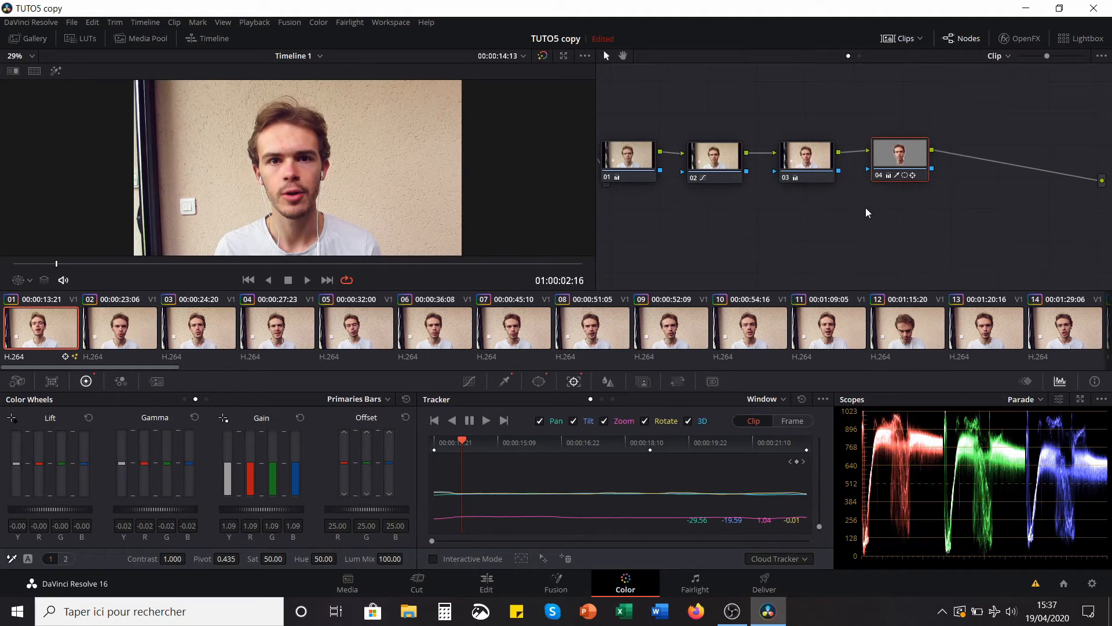
- Toggle node 04 off and on repeatedly to compare the face before and after the skin grade
key("ctrl+d")
key("ctrl+d")
key("ctrl+d")
key("ctrl+d")
key("ctrl+d")
key("ctrl+d")
key("ctrl+d")
key("ctrl+d")
key("ctrl+d")
key("ctrl+d")
key("ctrl+d")
- Review node 04's Qualifier, Window and Tracker settings in turn
left_click(505, 381)
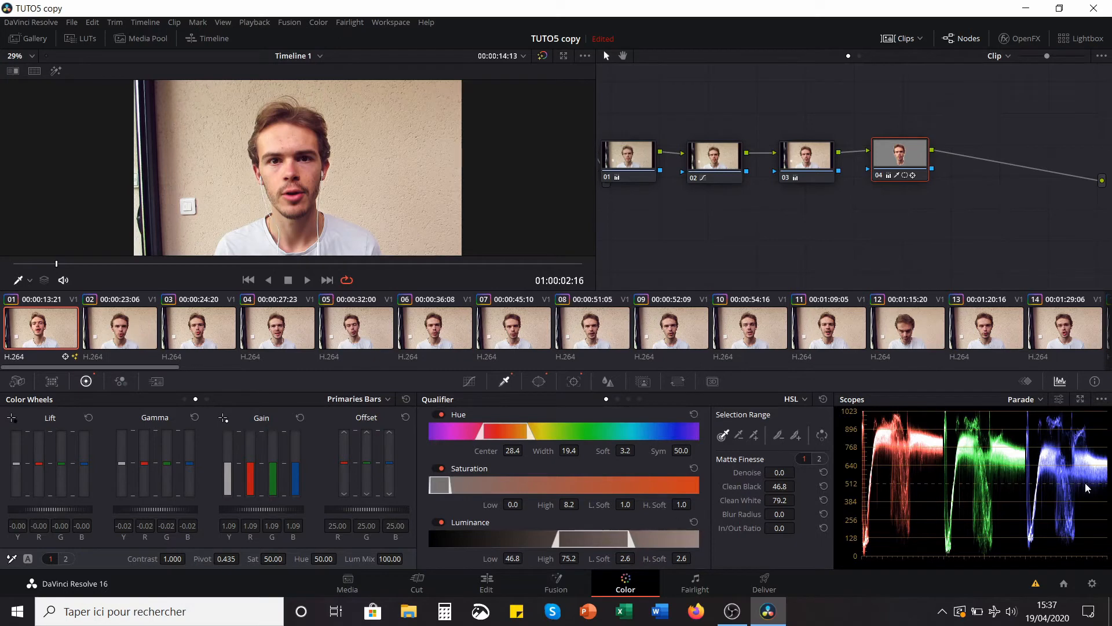
left_click(542, 381)
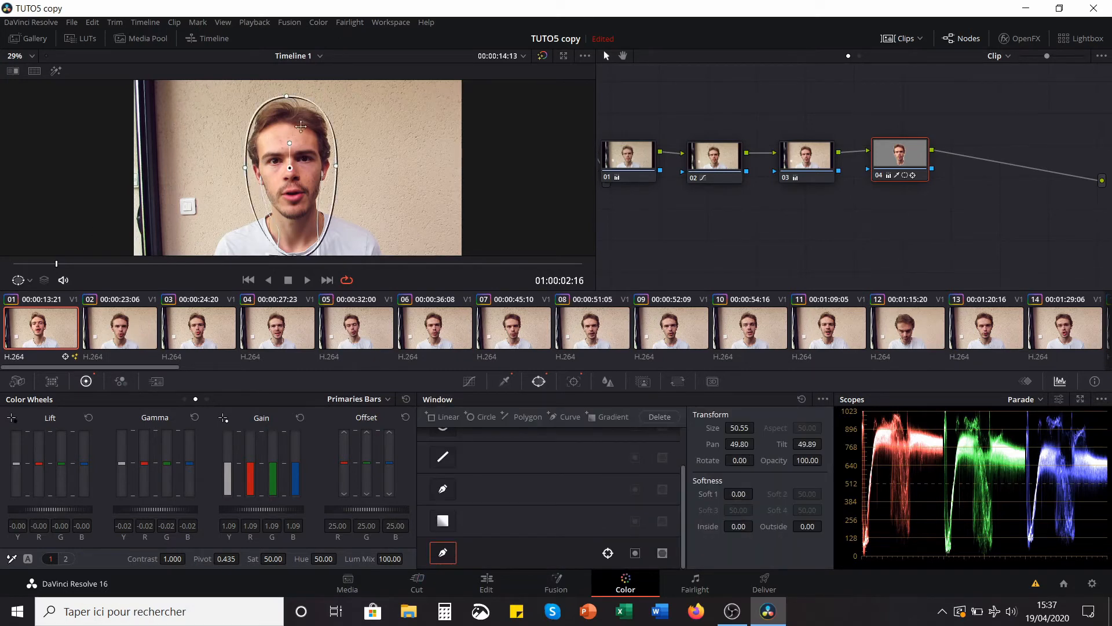
left_click(574, 381)
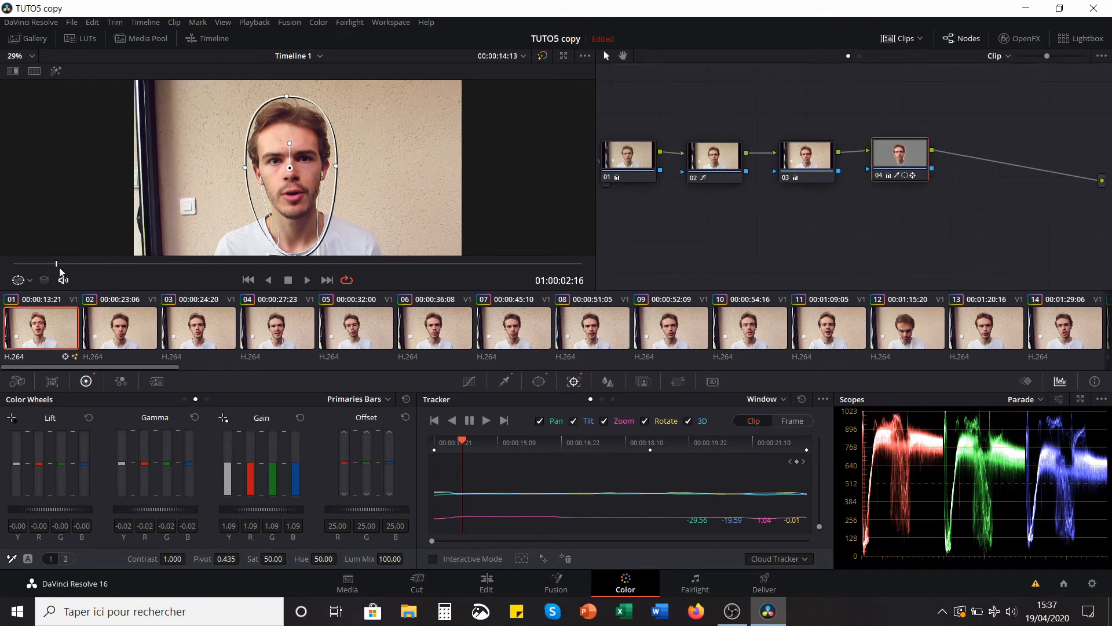
- Play clip 01 from its first frame with the window outline hidden to review the tracked skin grade
left_click_drag(52, 268, 7, 270)
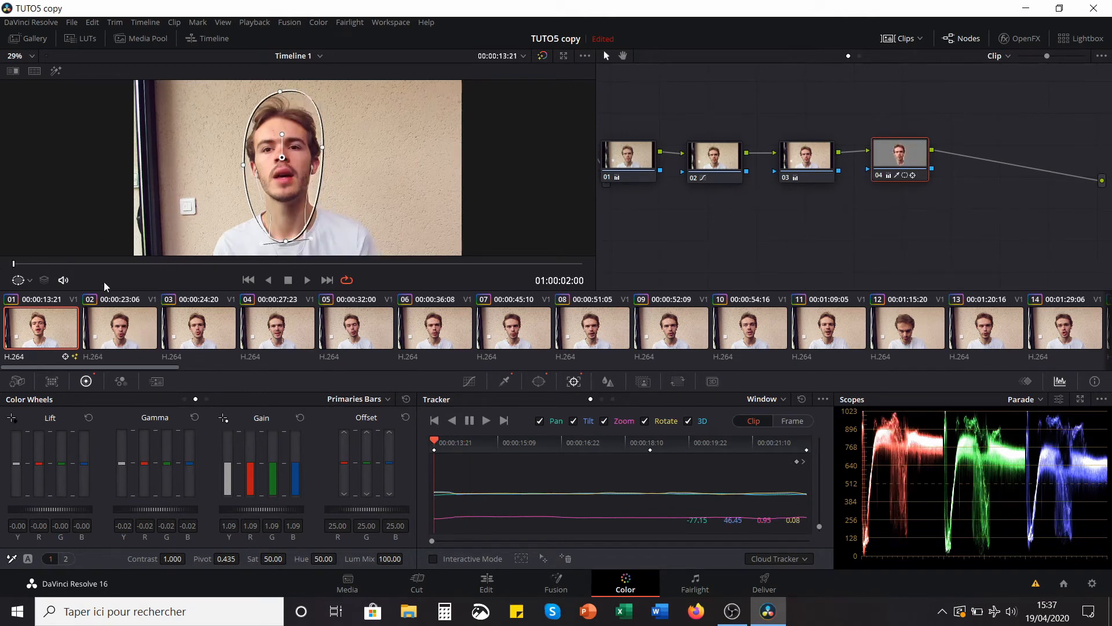
left_click(18, 280)
left_click(47, 315)
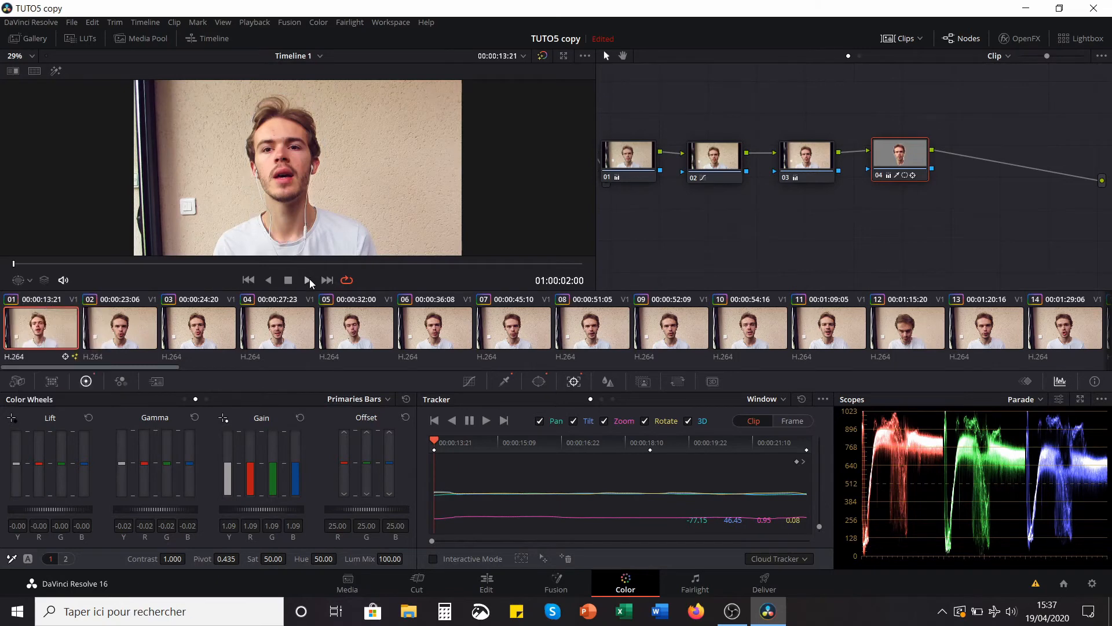
left_click(308, 280)
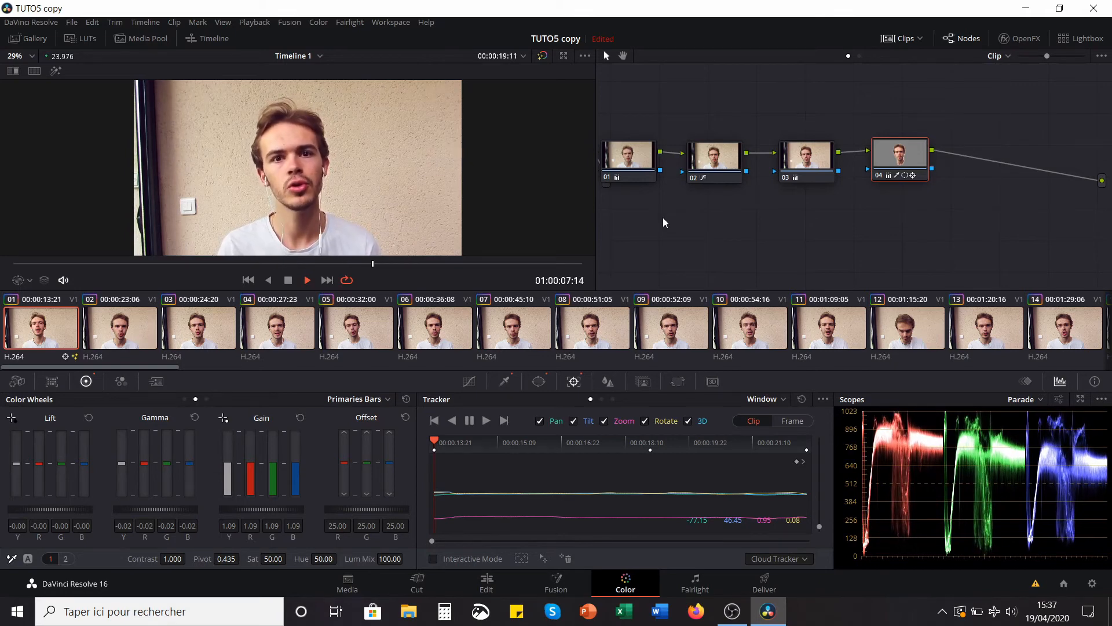
key("space")
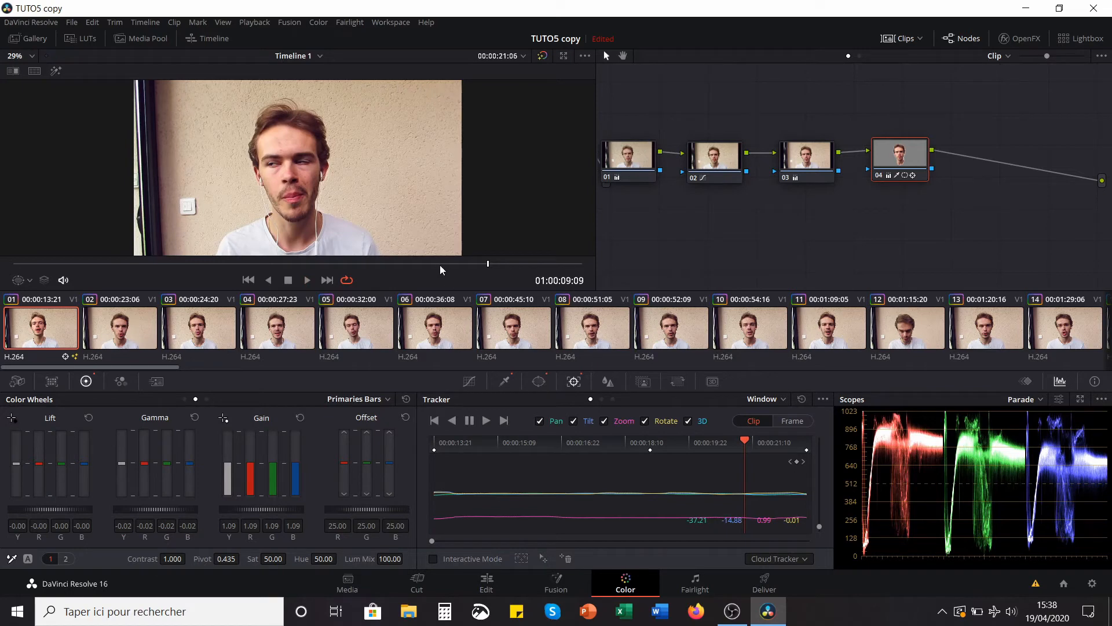
- Scrub through clip 01, then grab a still of clip 02 into the gallery's PowerGrade 1 album
left_click_drag(440, 264, 423, 263)
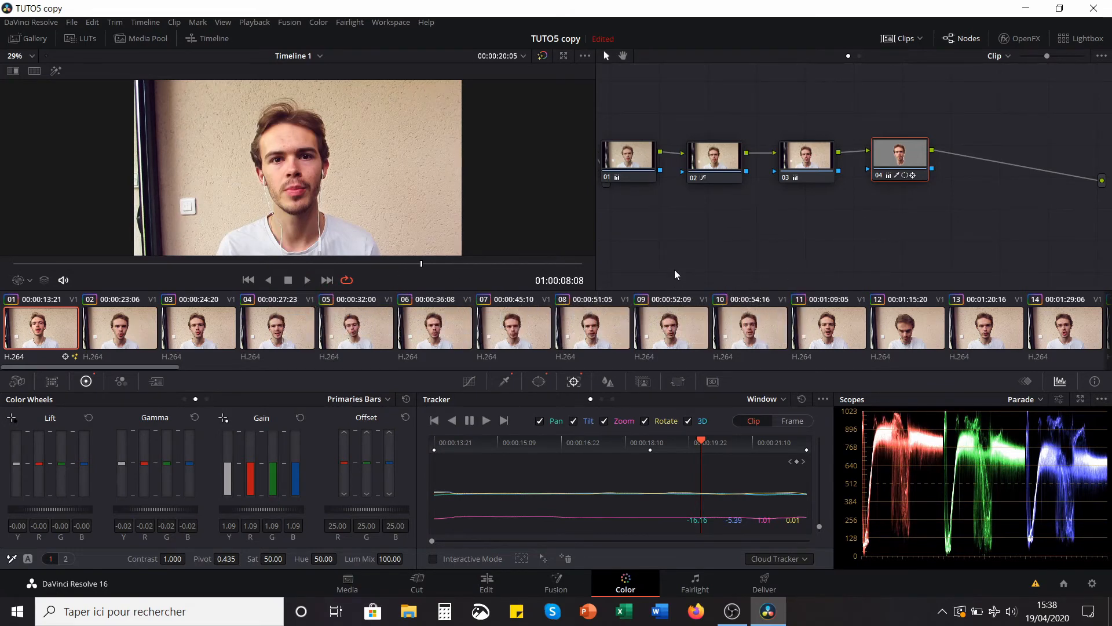
left_click(110, 329)
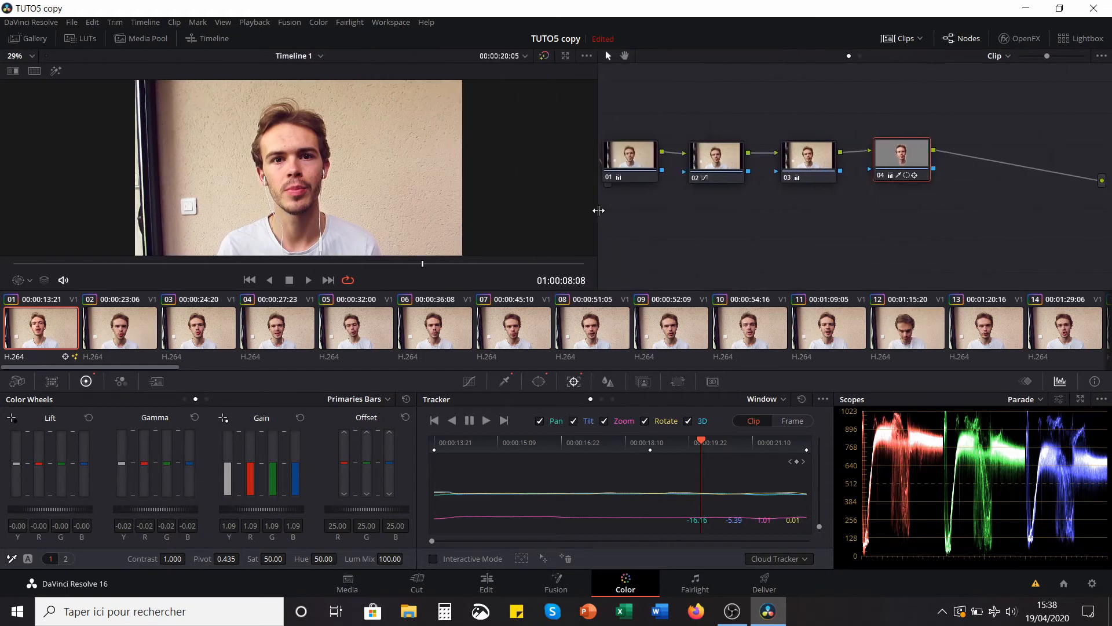
left_click(39, 42)
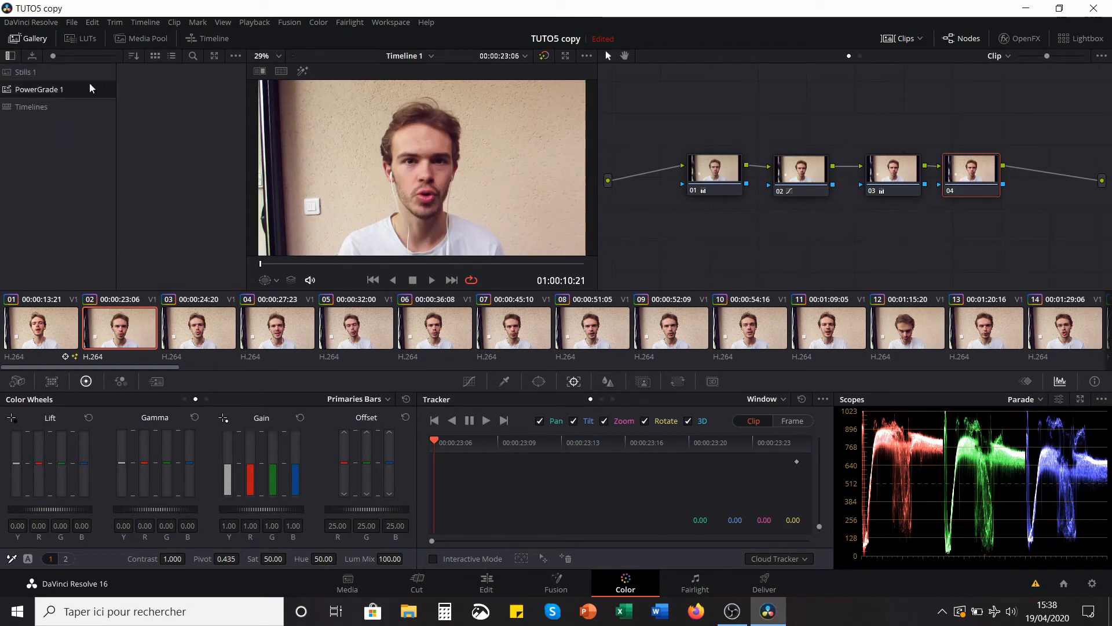
left_click(60, 89)
right_click(395, 145)
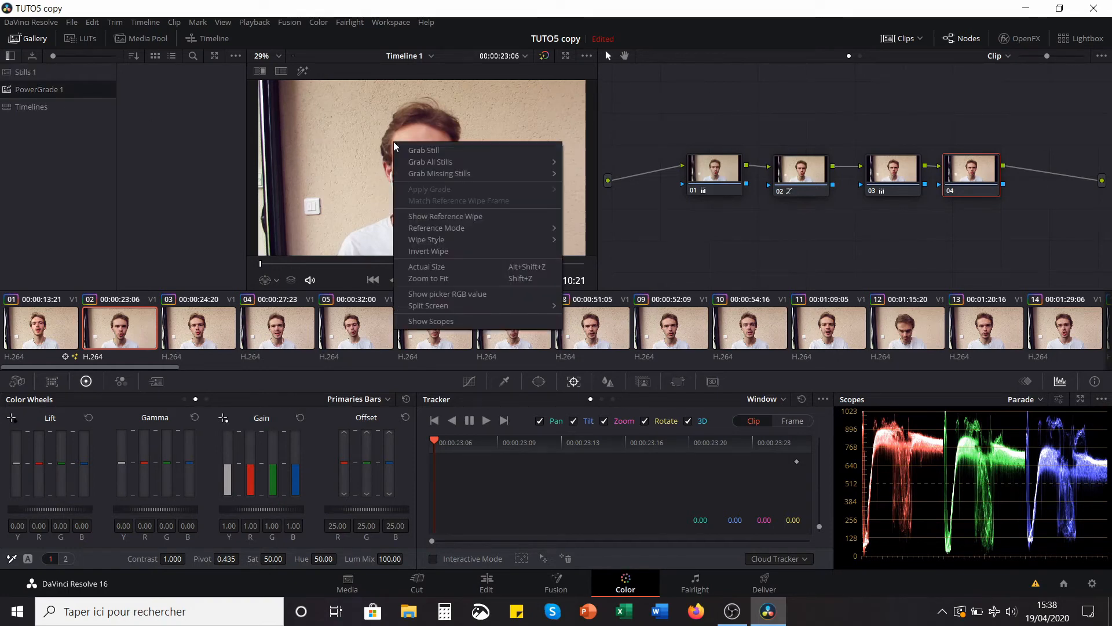
left_click(424, 150)
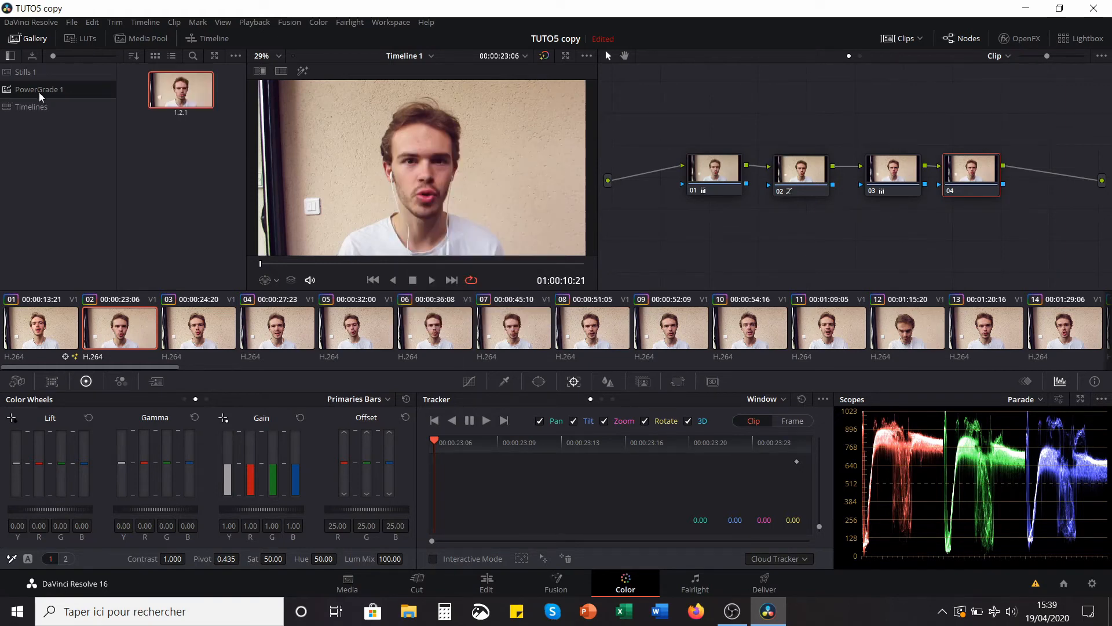
- Select all four nodes of clip 02 and label the PowerGrade still "Effet Contrast"
left_click_drag(701, 137, 1031, 235)
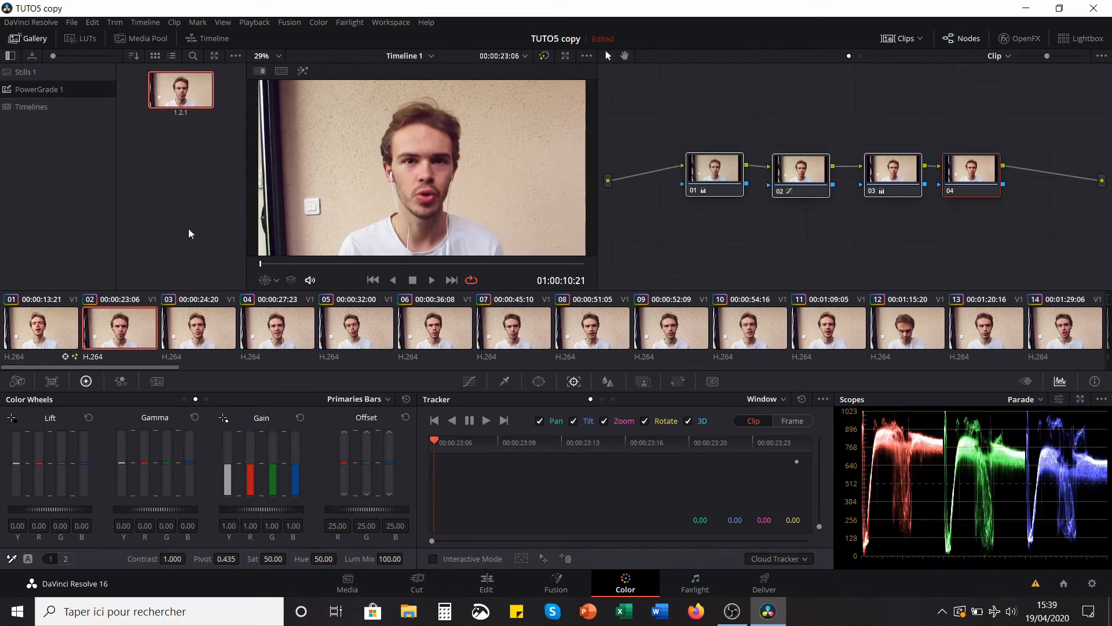
mouse_move(181, 102)
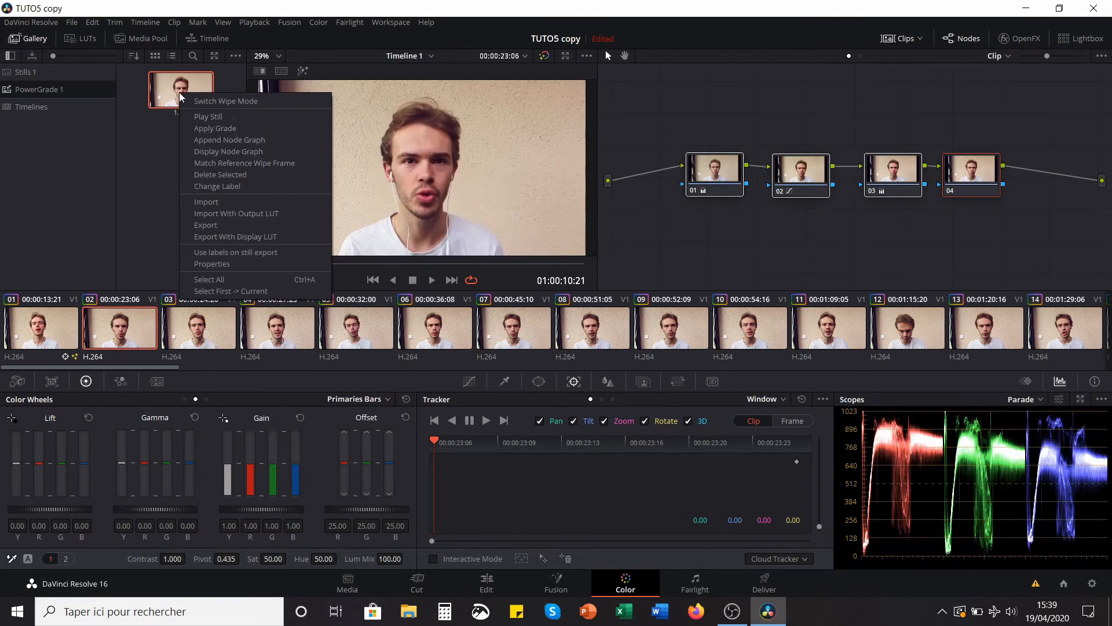
right_click(186, 104)
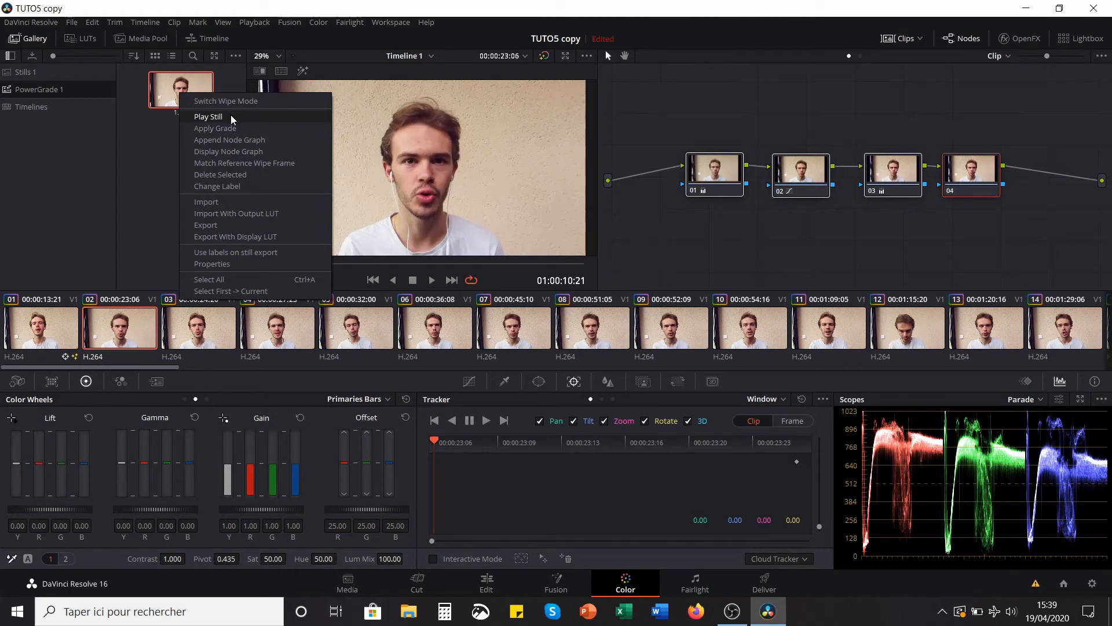
left_click(220, 186)
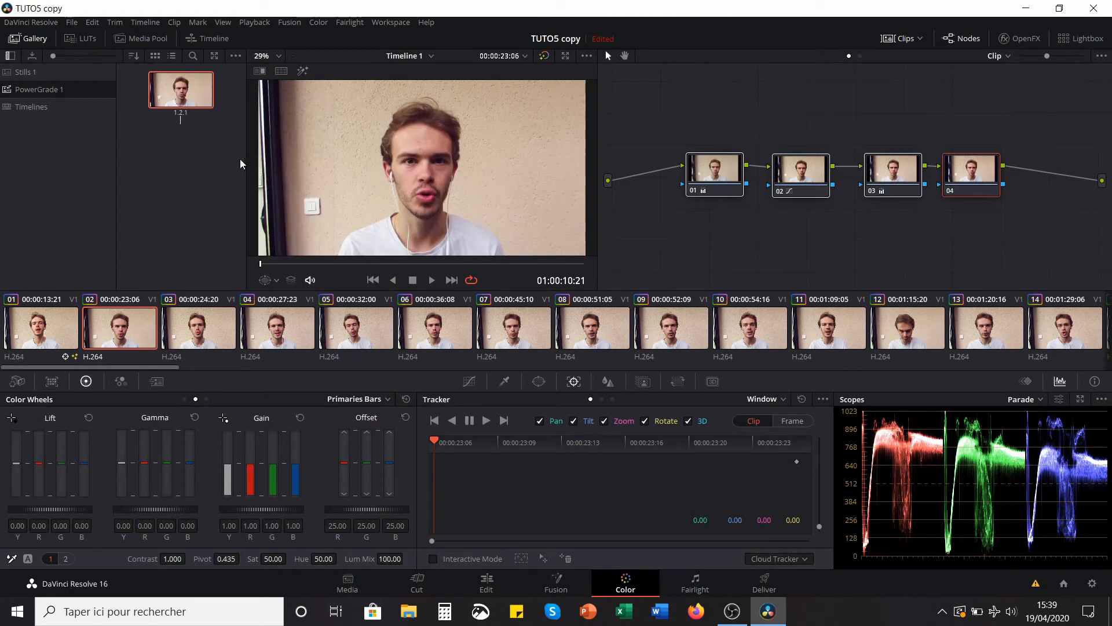
type("Effet Contrast")
- Grab a still of clip 02 into the Stills 1 album, return to PowerGrade 1 and deselect the nodes
left_click(15, 73)
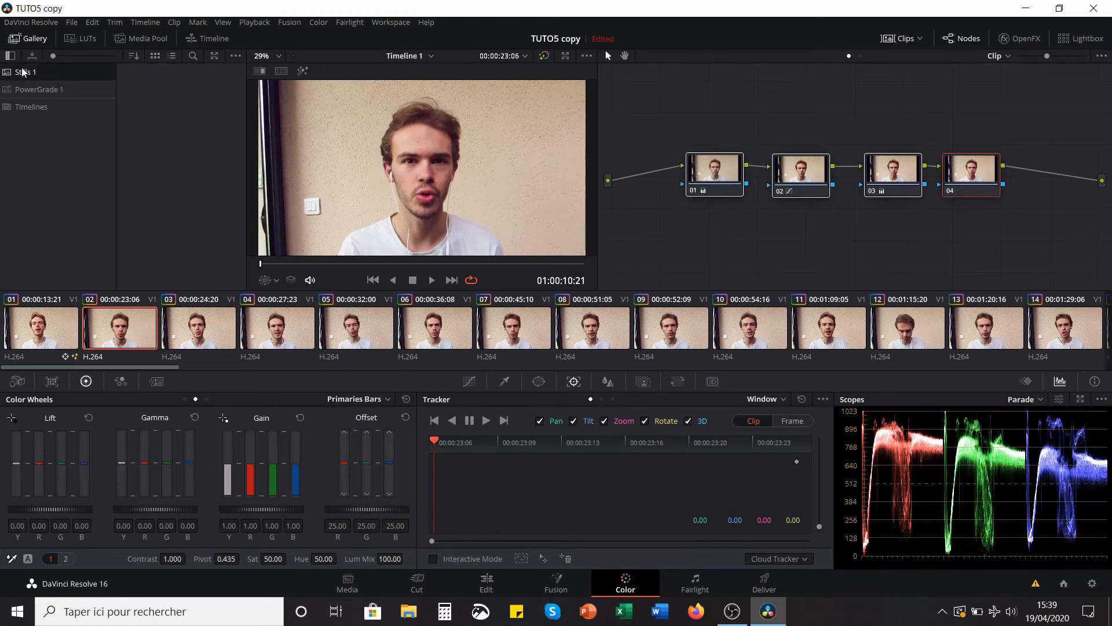
right_click(464, 145)
left_click(347, 143)
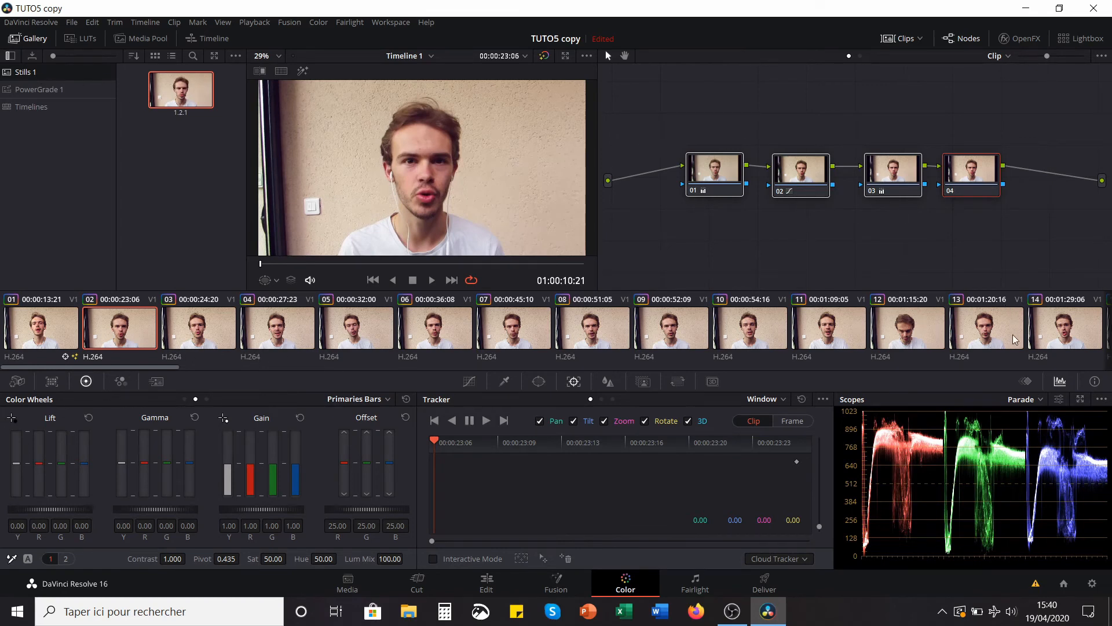
left_click(55, 90)
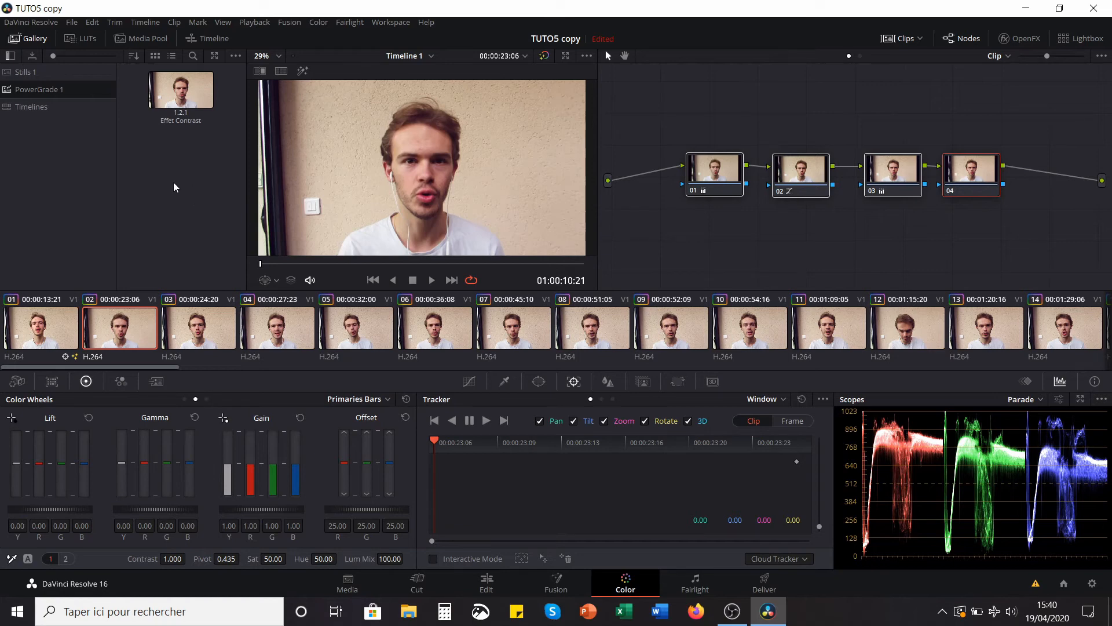
left_click_drag(675, 110, 719, 119)
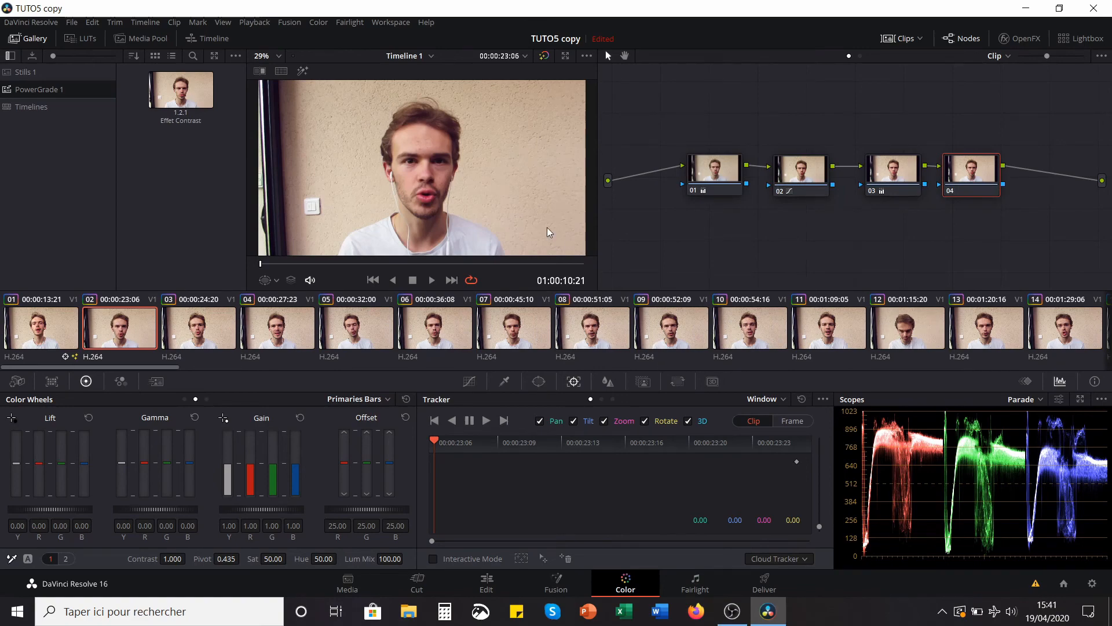
- On the Fairlight page, shape Audio 1's equalizer with band 2 at -20 dB, band 4 at +13.5 dB and band 5 at +11.2 dB
left_click(714, 585)
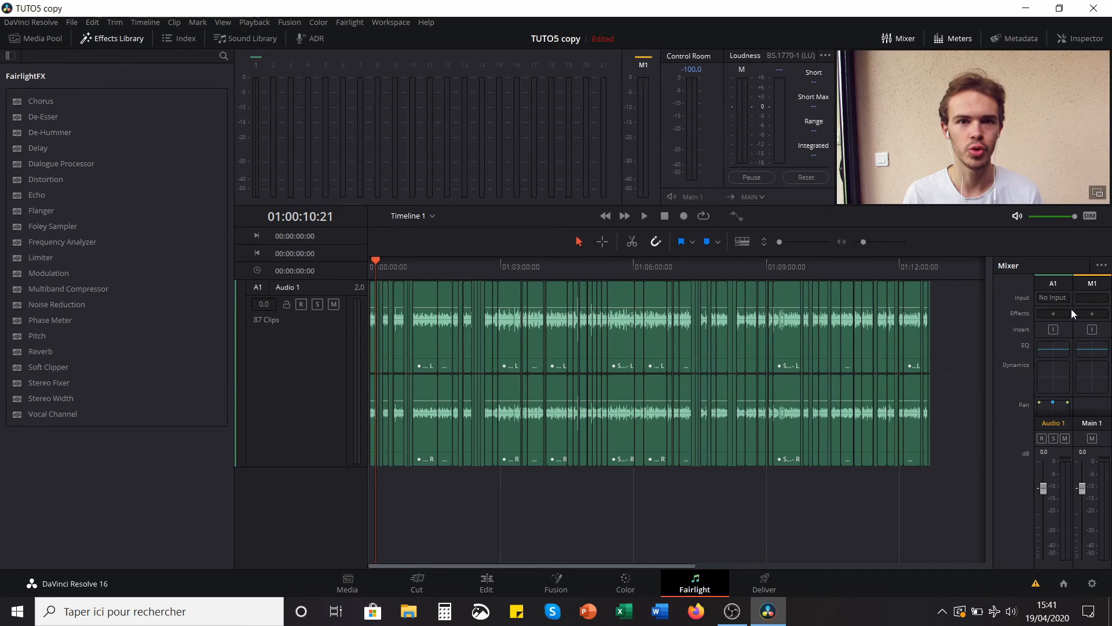
double_click(1062, 347)
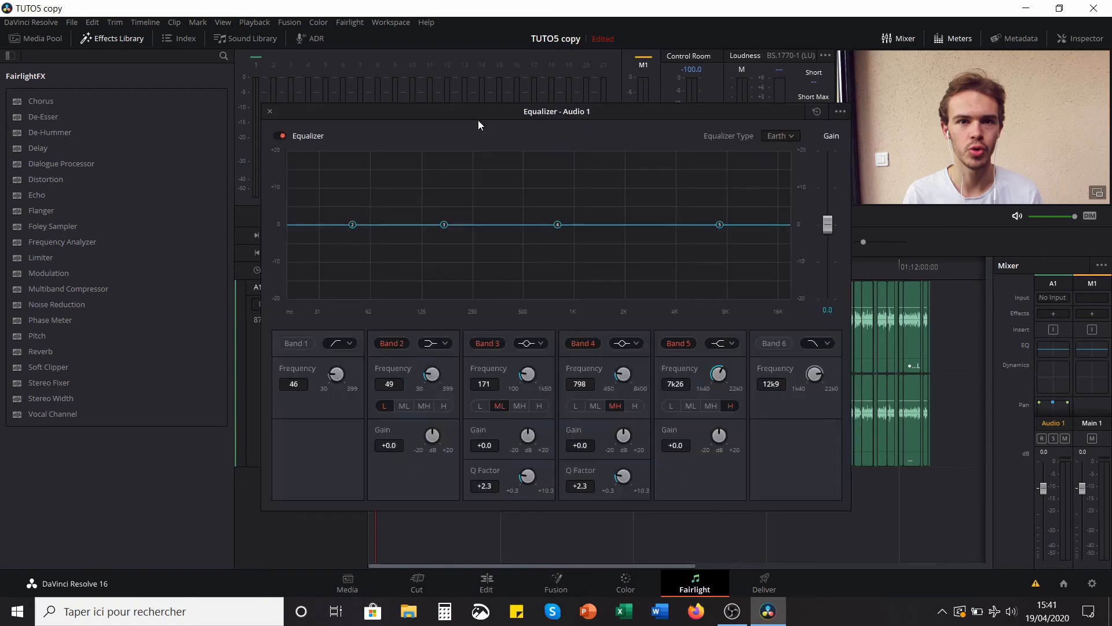
left_click_drag(352, 225, 376, 156)
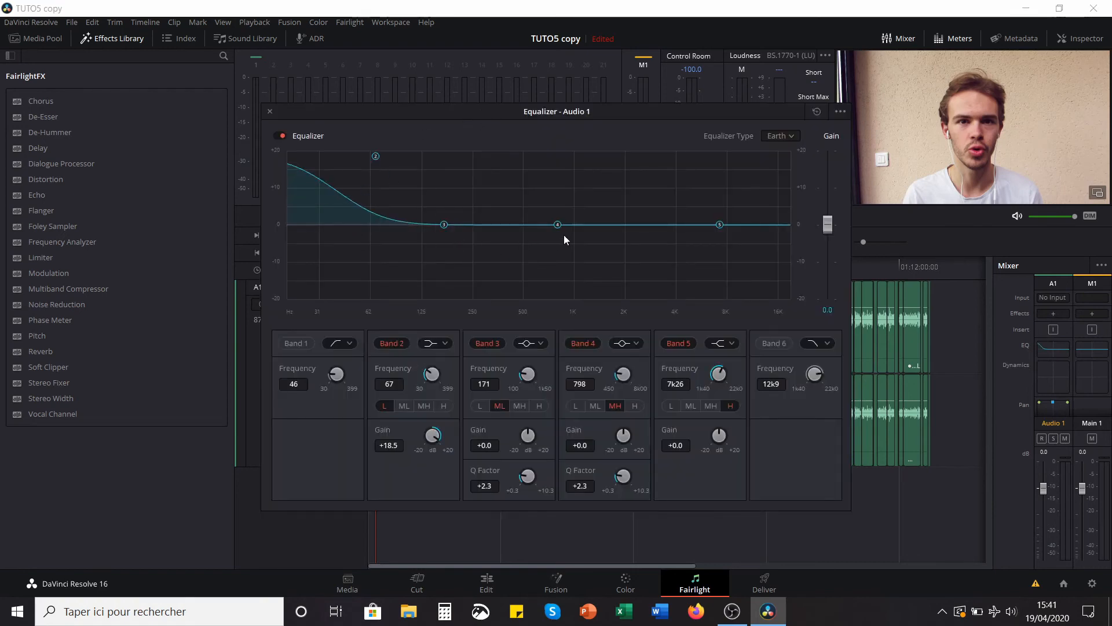
left_click_drag(558, 224, 538, 298)
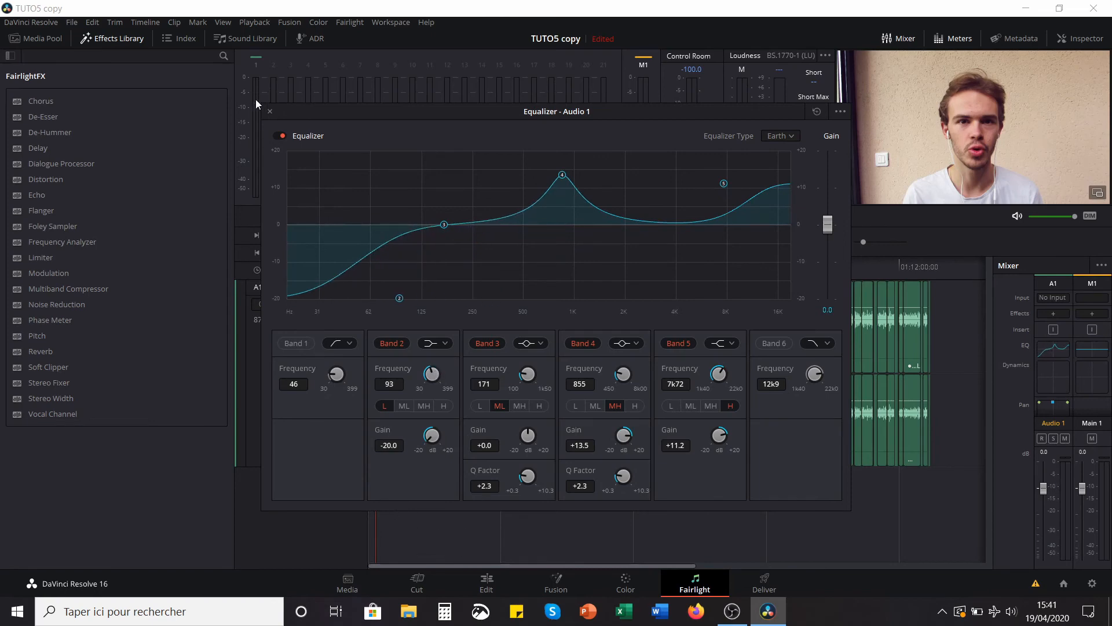
left_click(270, 111)
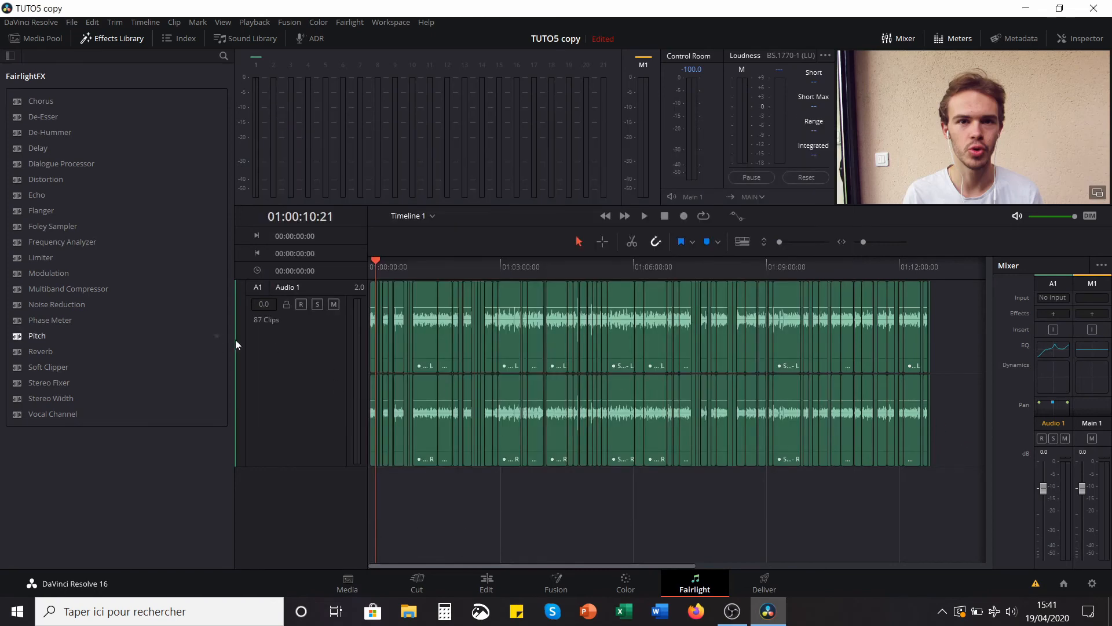
- Change the colour of the Audio 1 track to Lime
right_click(295, 343)
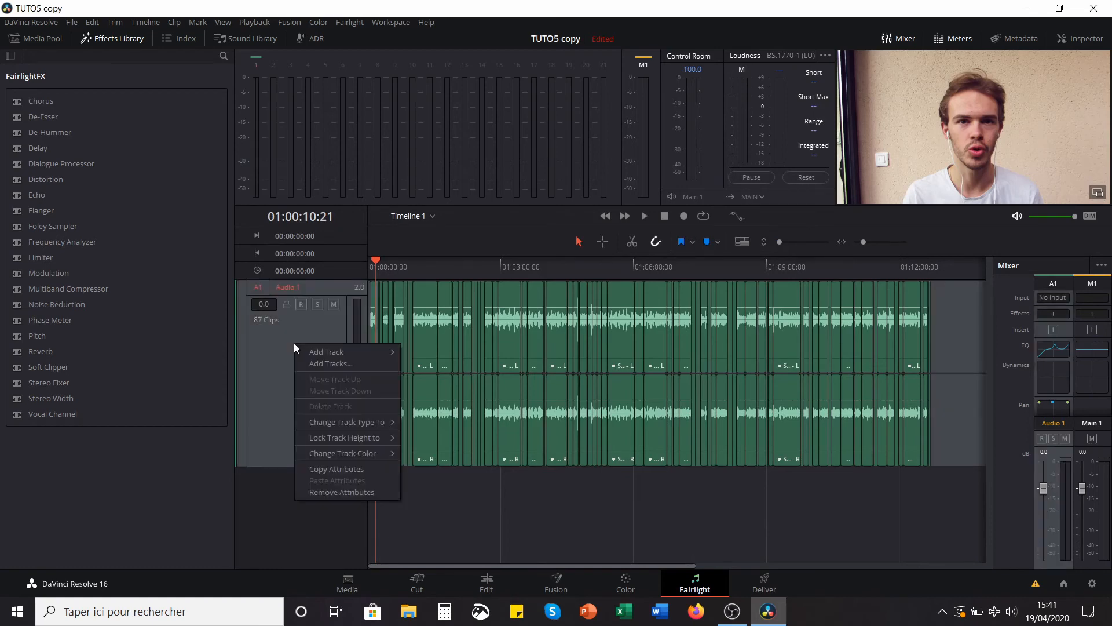
mouse_move(352, 442)
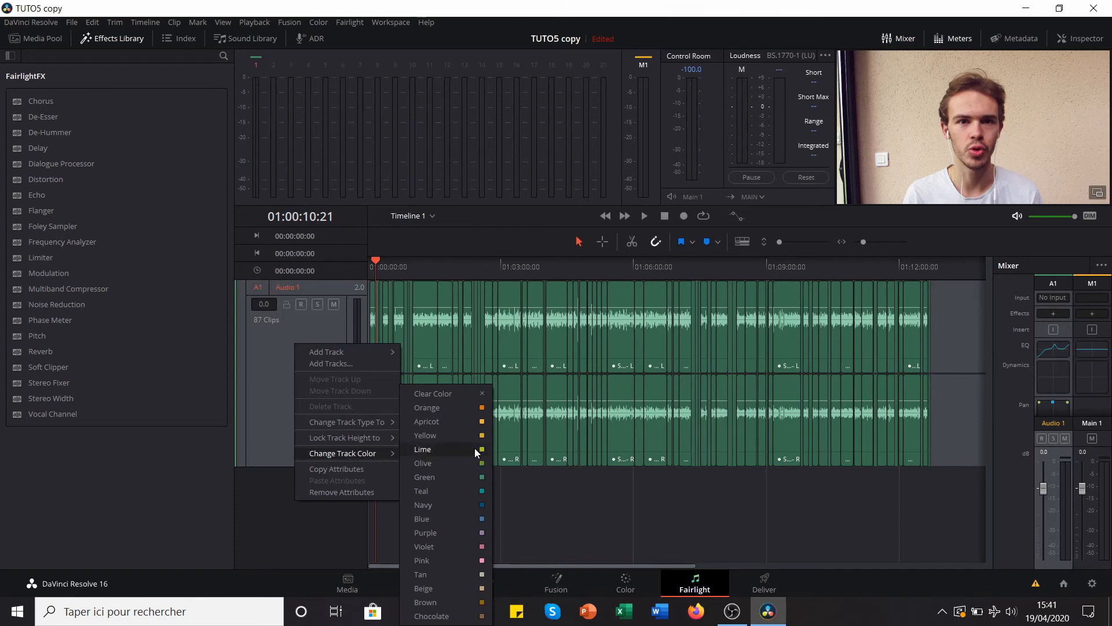
left_click(474, 449)
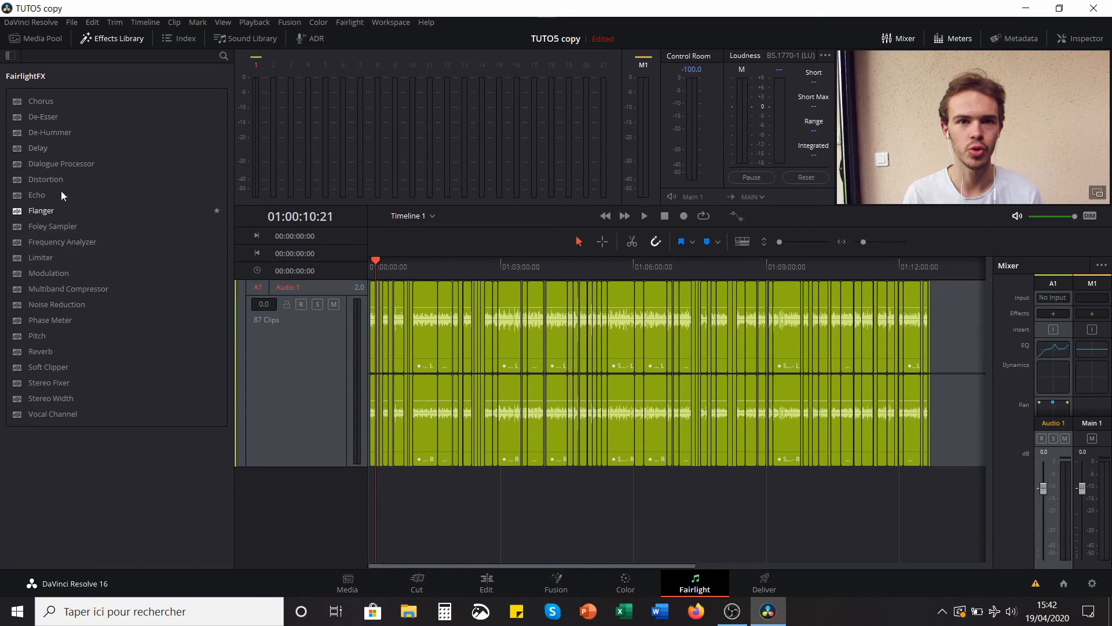
- Apply the Dialogue Processor effect to the Audio 1 track with the Male VO preset
left_click_drag(41, 163, 337, 383)
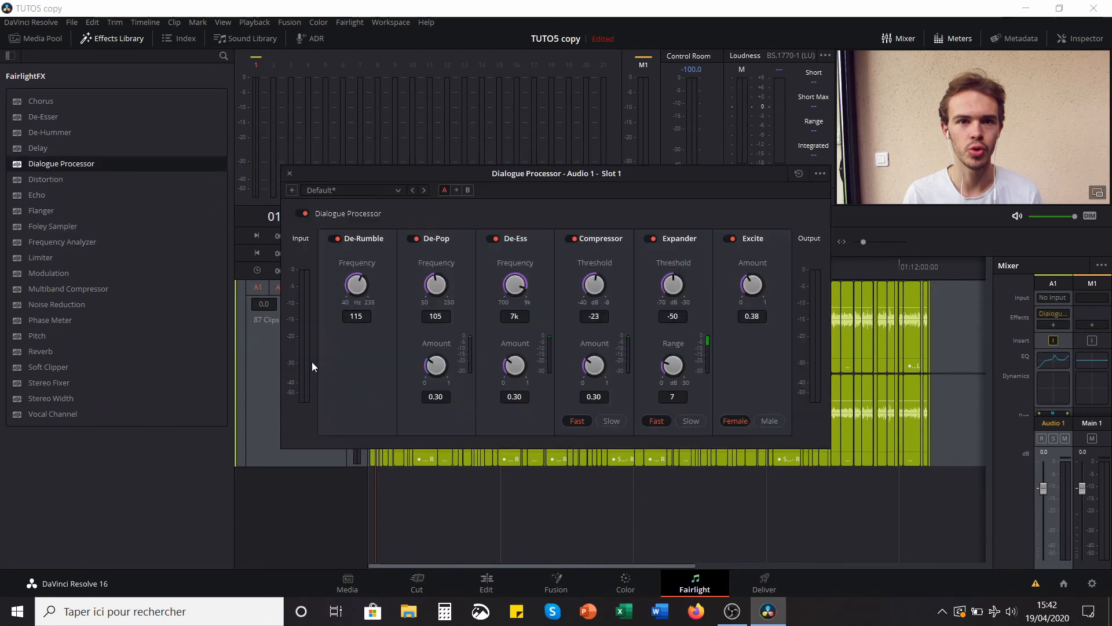
left_click(371, 191)
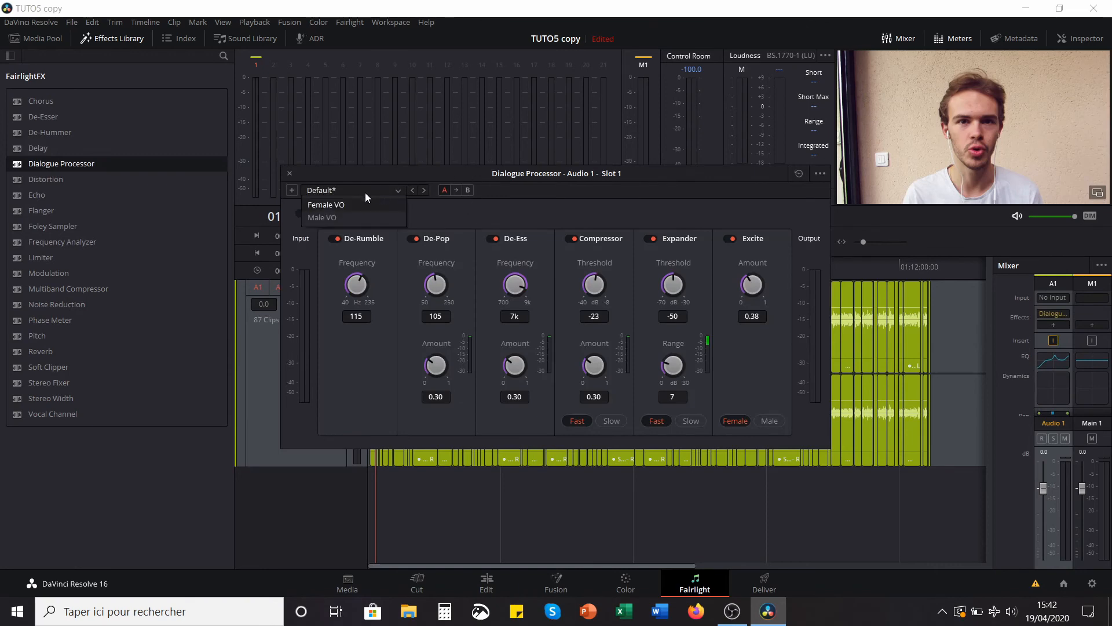
left_click(334, 218)
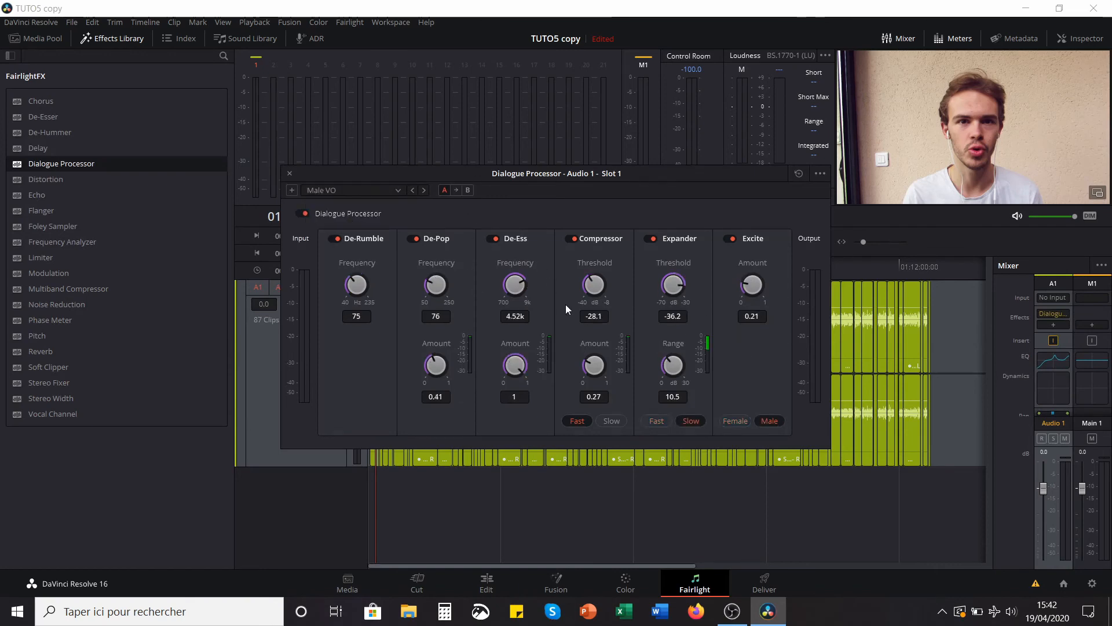
left_click(290, 174)
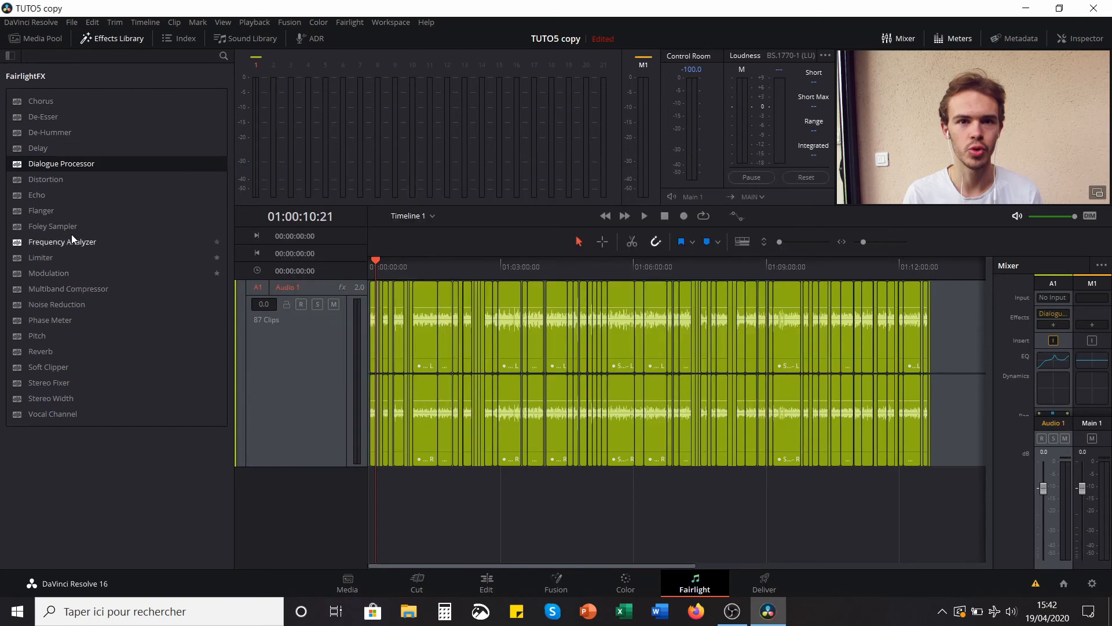
- Apply the Noise Reduction effect to the Audio 1 track and set it to Auto Speech Mode
left_click_drag(64, 305, 315, 362)
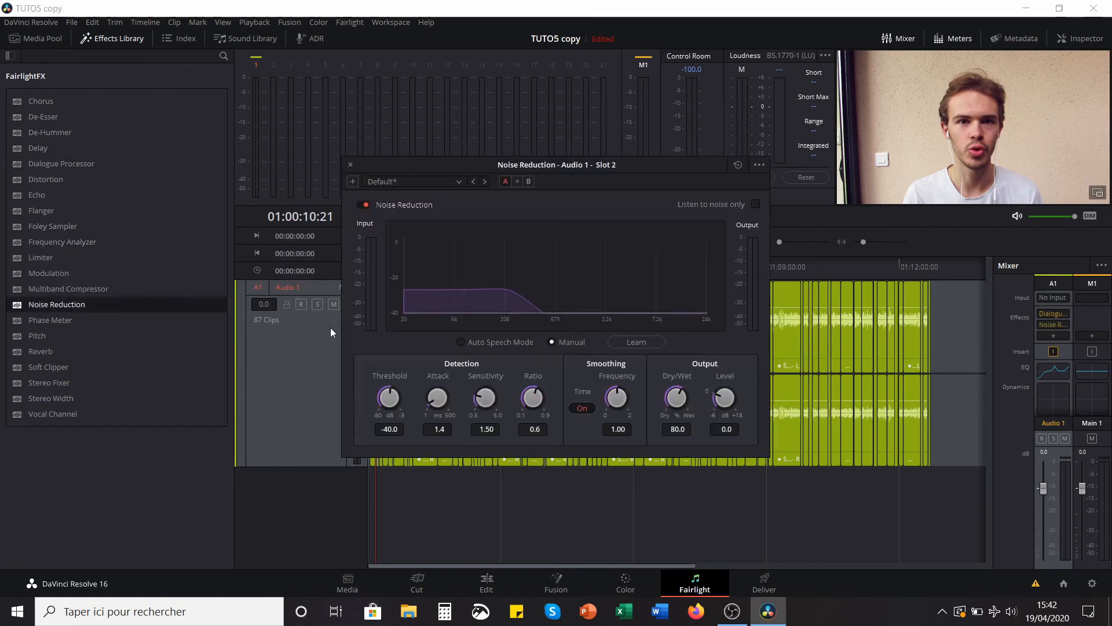
left_click(491, 340)
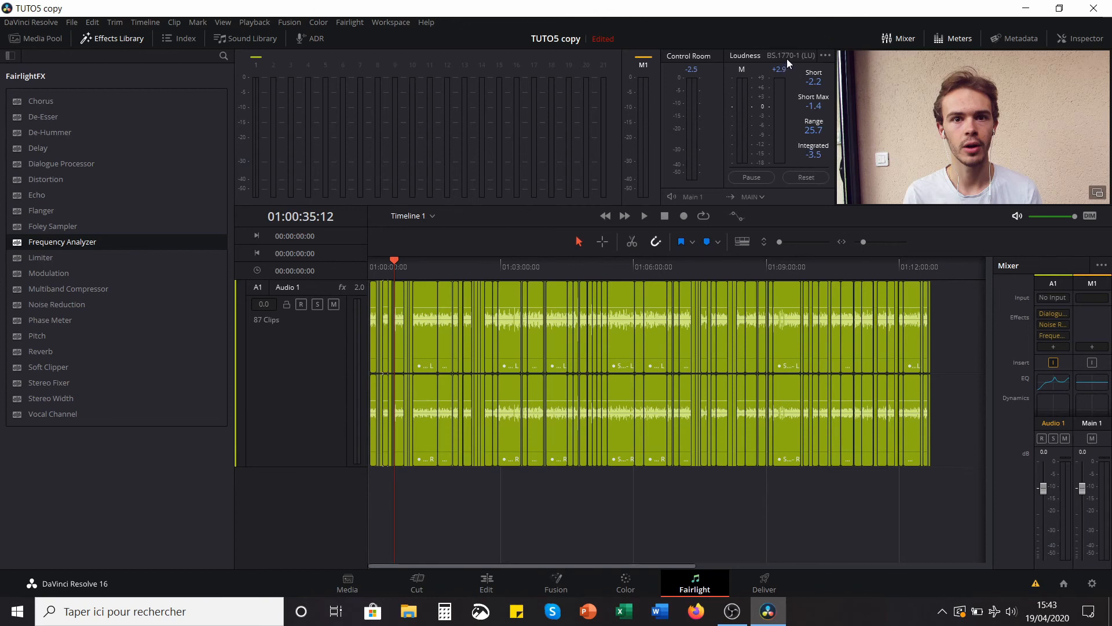
- Review the standards offered for the loudness meter, leaving the choice as it is
left_click(827, 55)
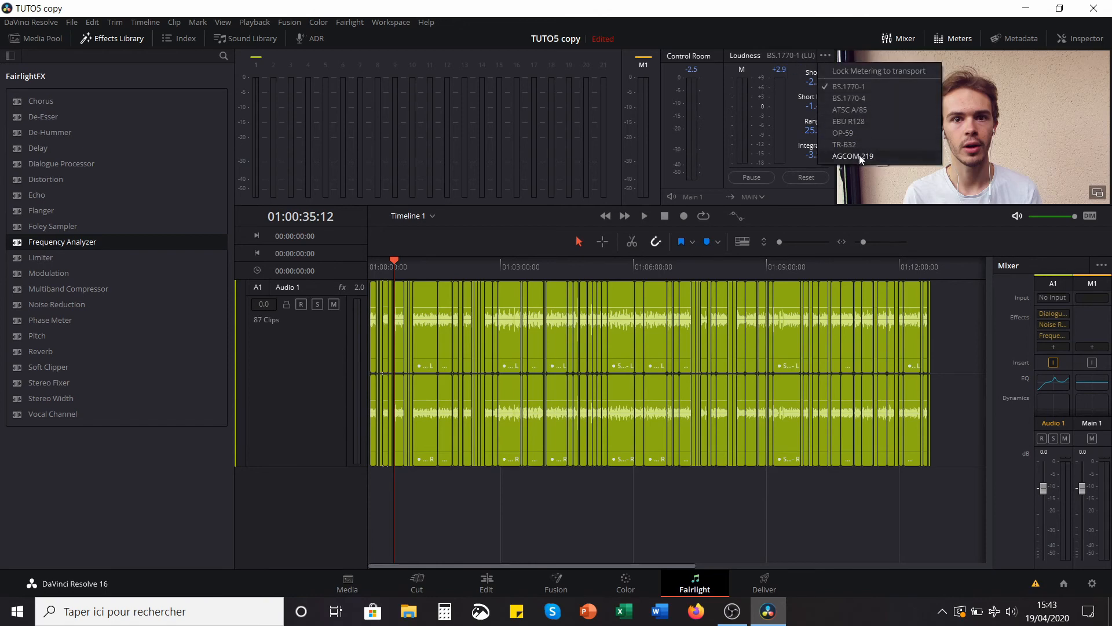
left_click(800, 23)
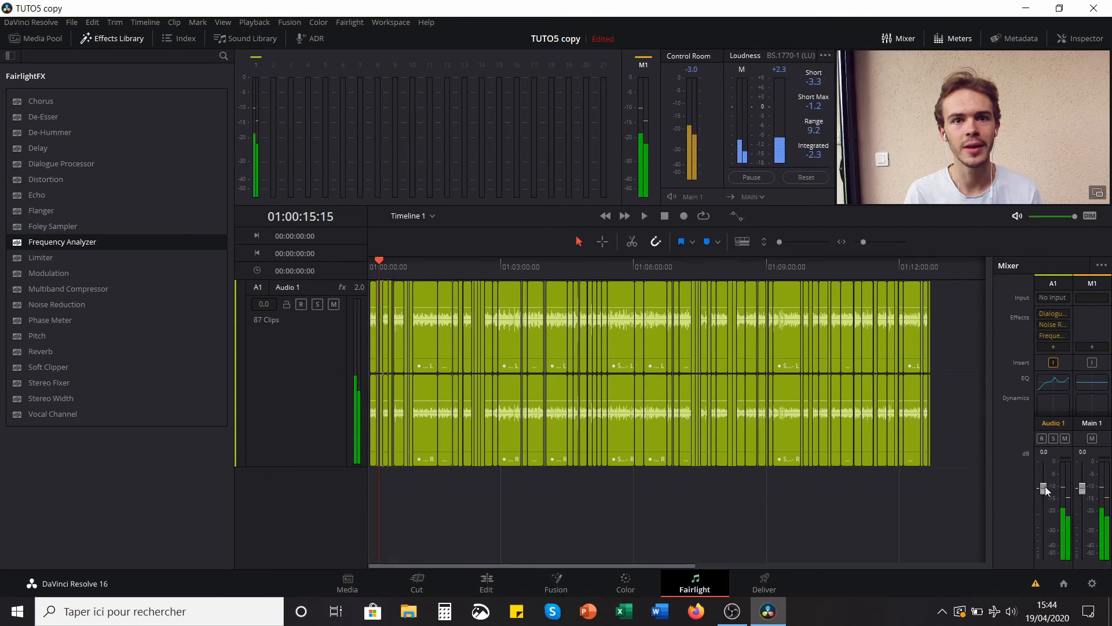
- Raise the Audio 1 fader to 1.5 dB and the Main 1 fader to about 1 dB, checking the levels during playback
left_click_drag(1043, 492, 1084, 484)
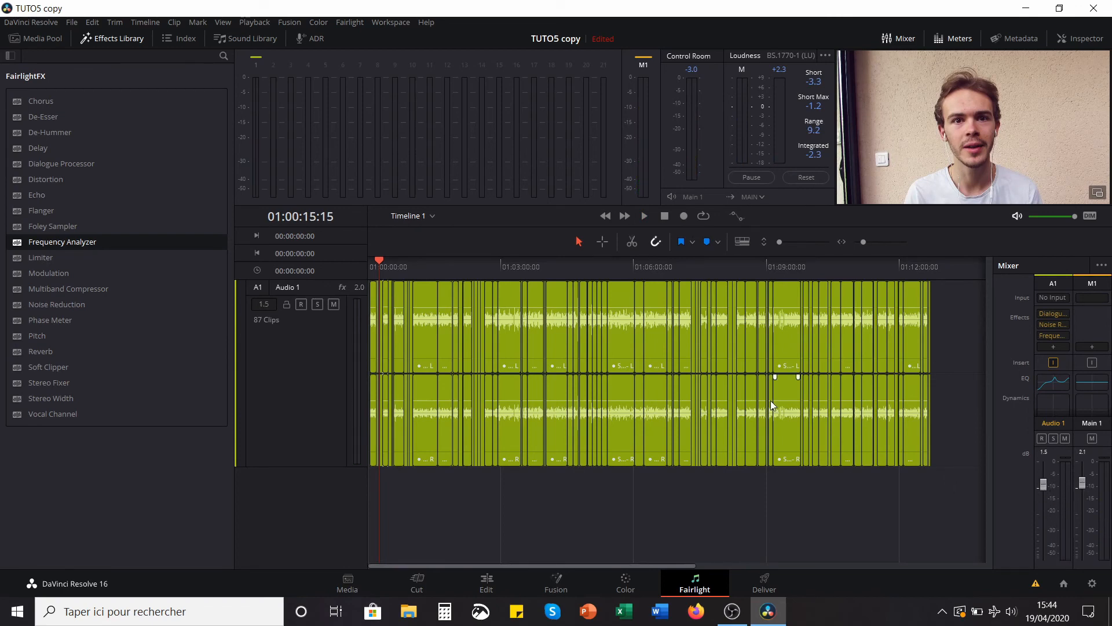
left_click(644, 216)
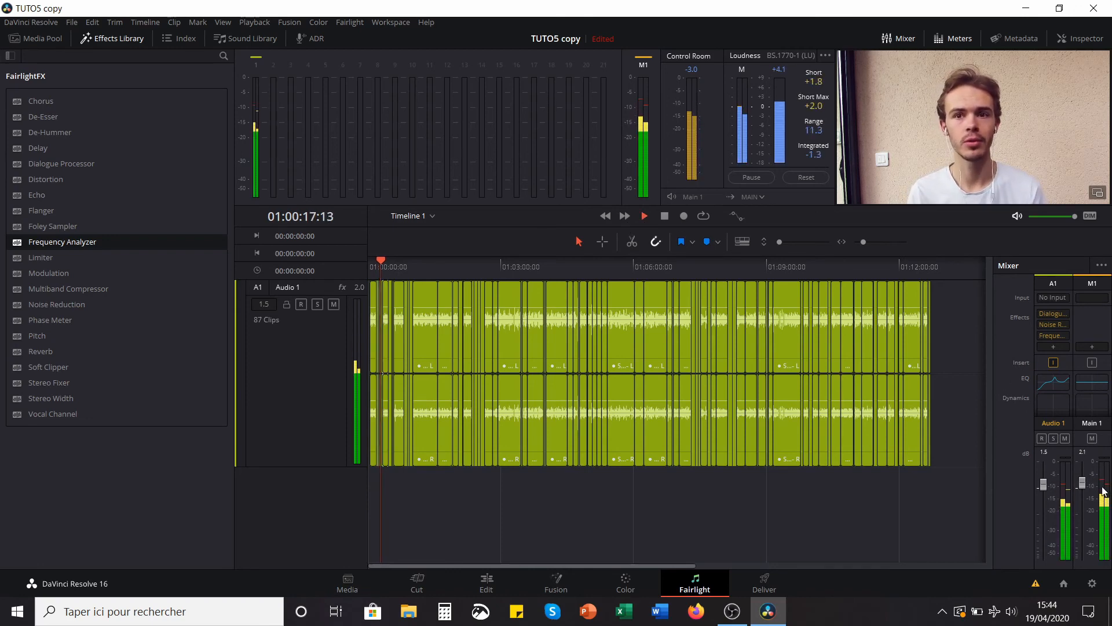
mouse_move(1083, 483)
left_mouse_down()
mouse_move(1084, 494)
mouse_move(1080, 485)
left_mouse_up()
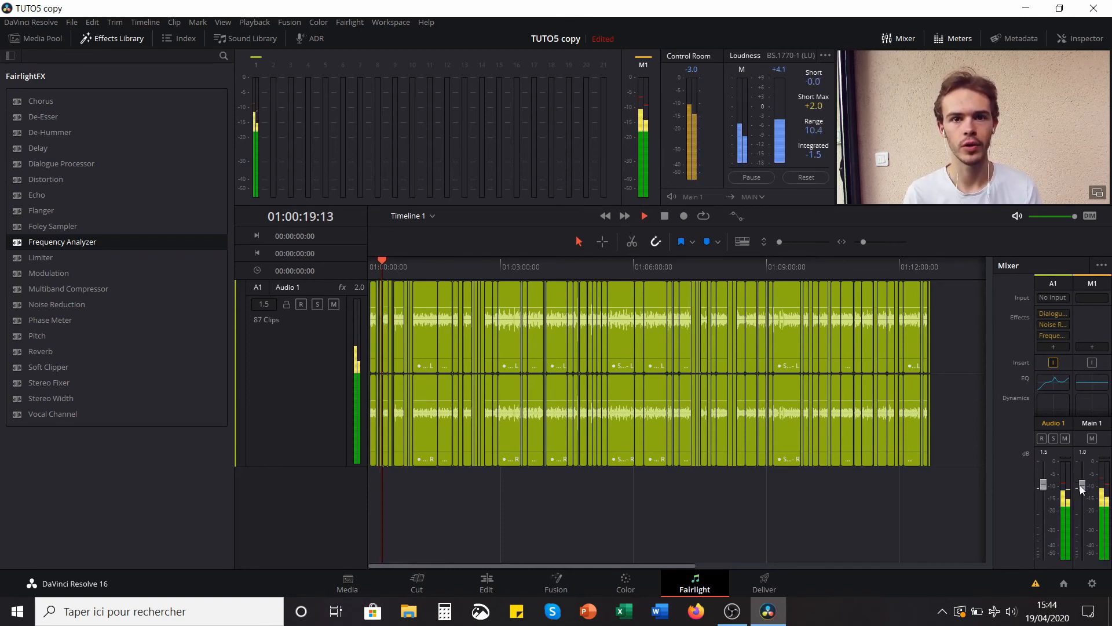
key("space")
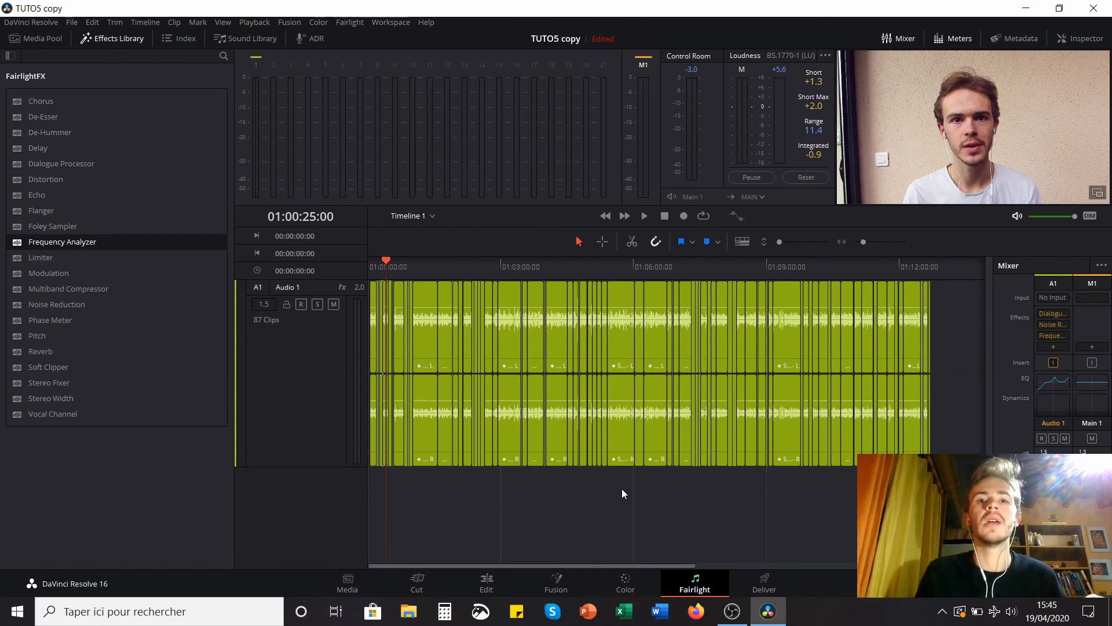
- Return to the Color page and open the OpenFX library to look at the ResolveFX Color effects
left_click(618, 589)
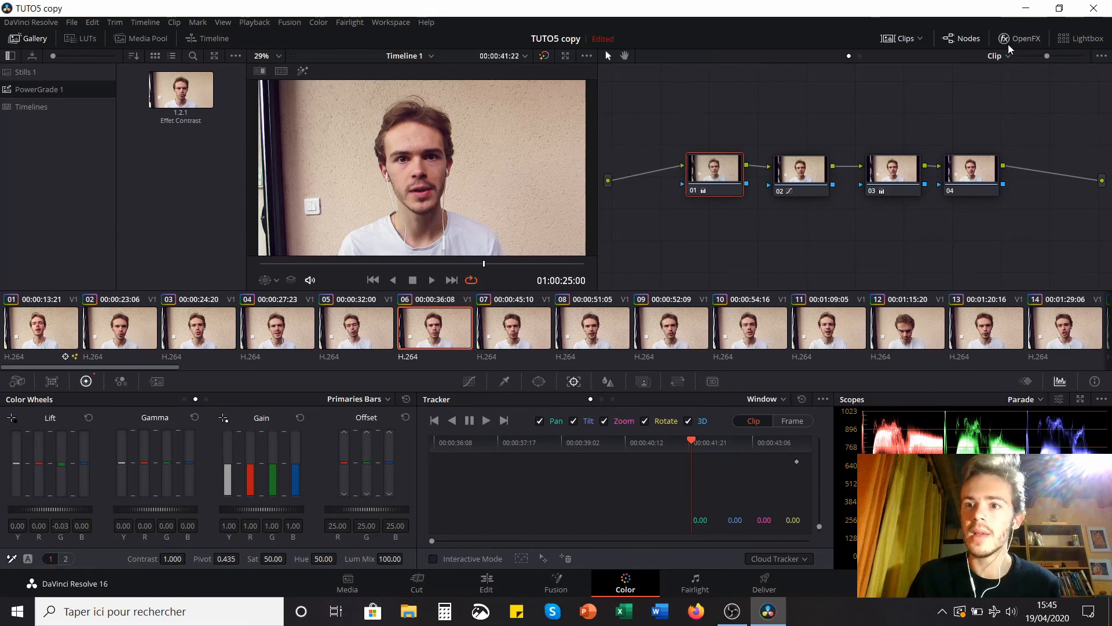
left_click(1018, 39)
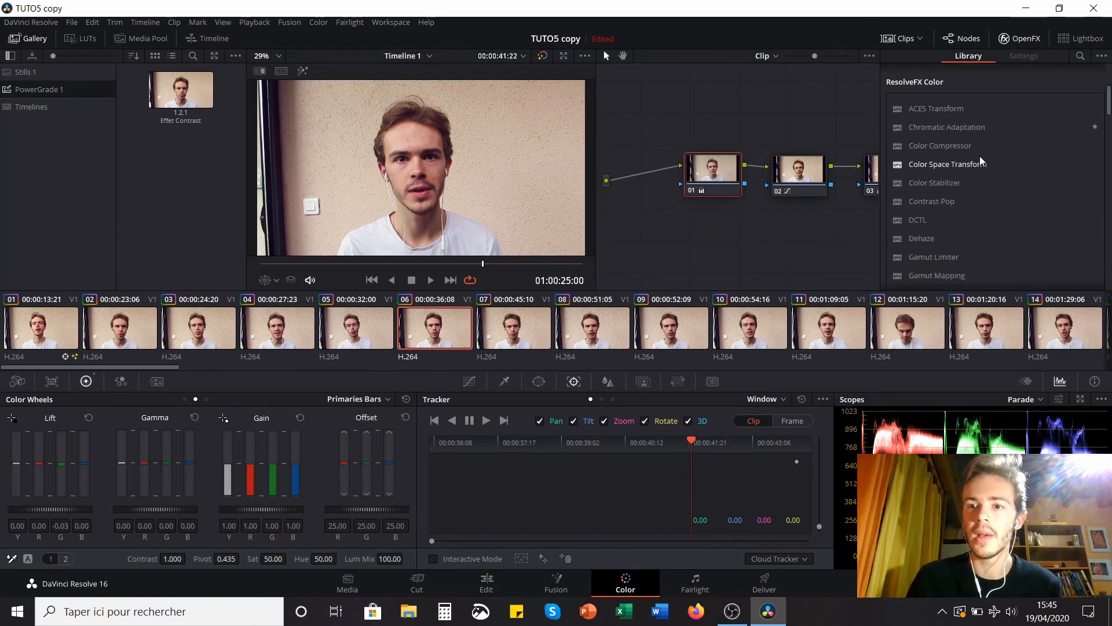
- Look through the ResolveFX Blur, Color and Light effects and the categories further down, and close the OpenFX library
scroll(987, 190, "up", 1)
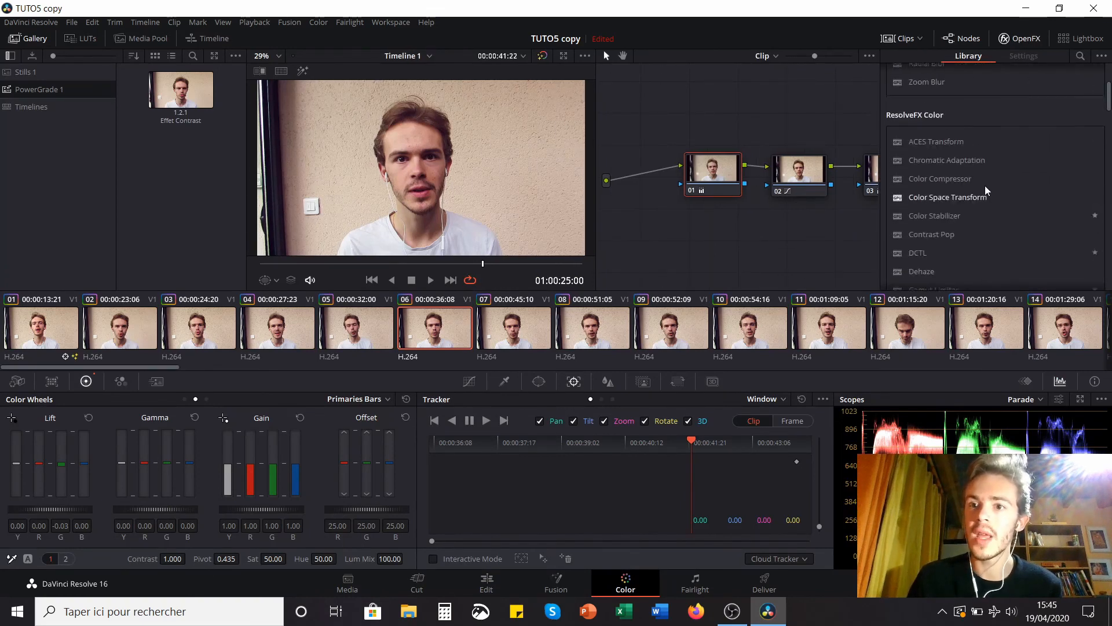
scroll(985, 190, "up", 4)
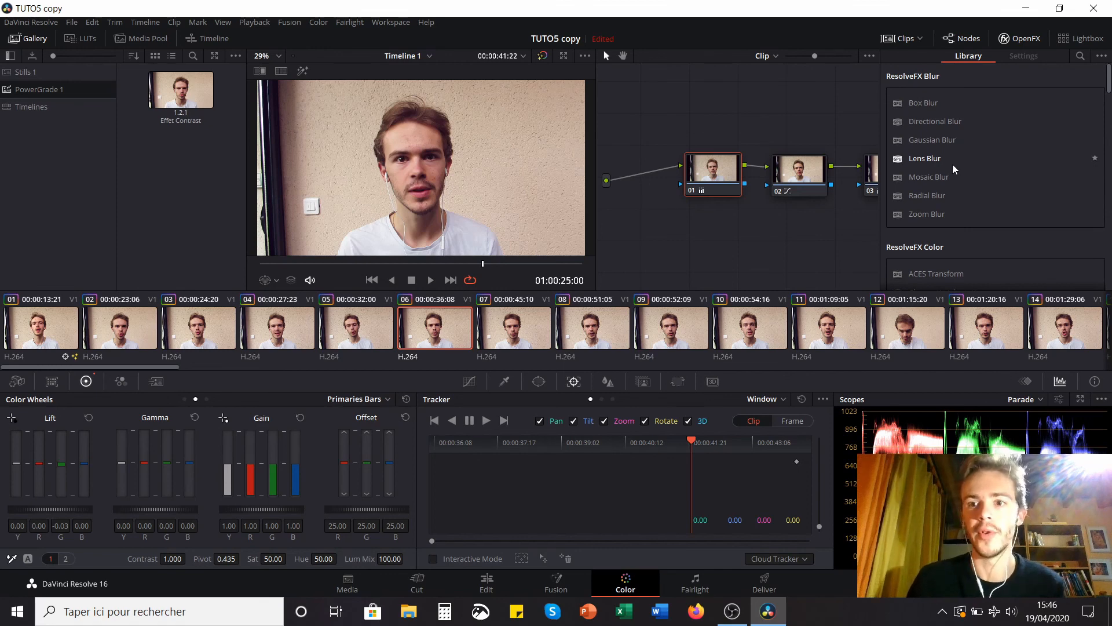
scroll(956, 167, "down", 4)
scroll(962, 162, "down", 4)
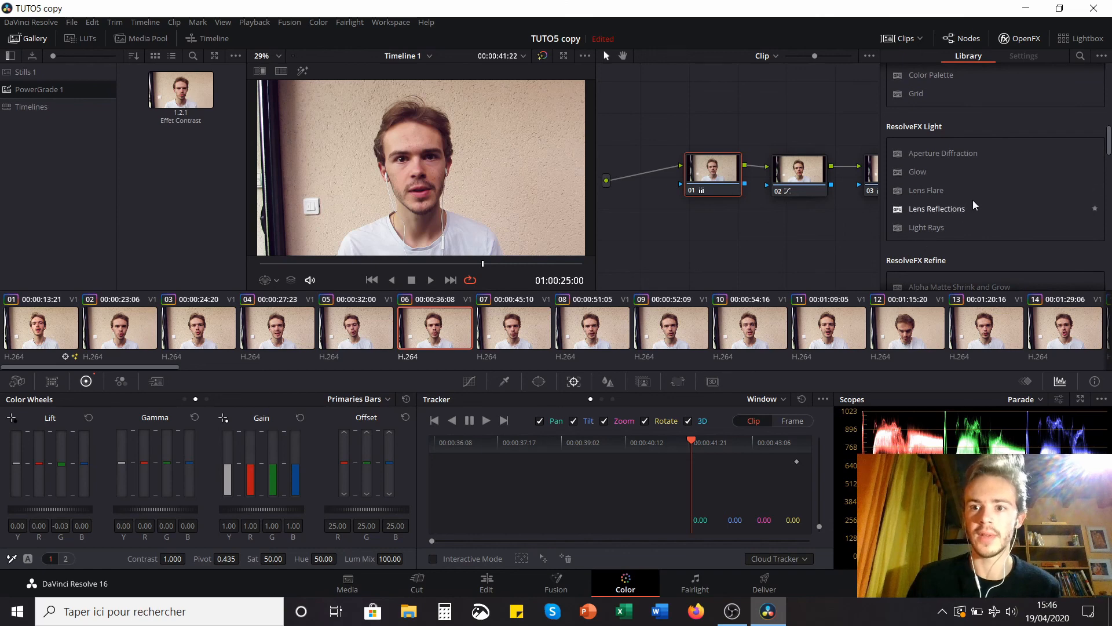
scroll(940, 170, "down", 5)
left_click(1025, 40)
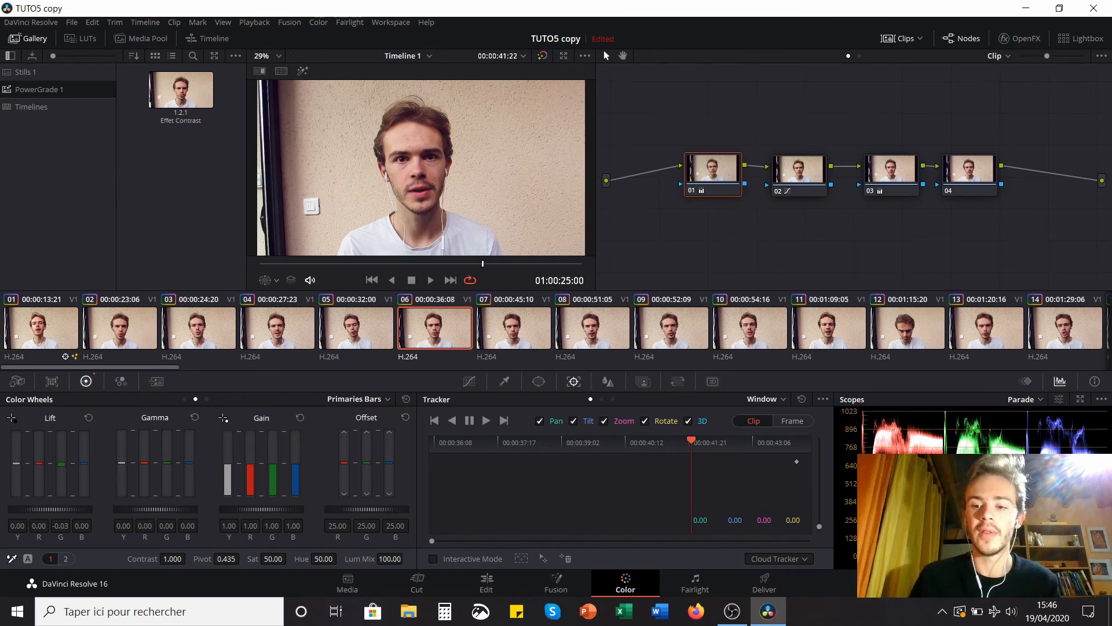
- Shift all four correction nodes together slightly up and left within the node graph, and open the Deliver page
left_click_drag(674, 128, 1025, 242)
left_click_drag(800, 174, 780, 164)
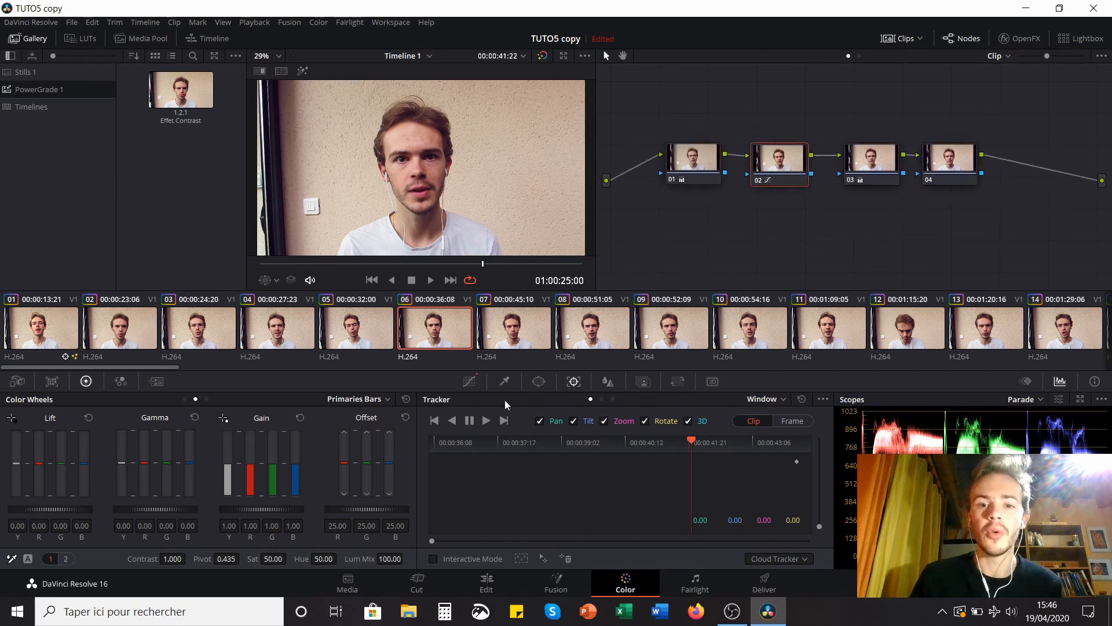
left_click(764, 580)
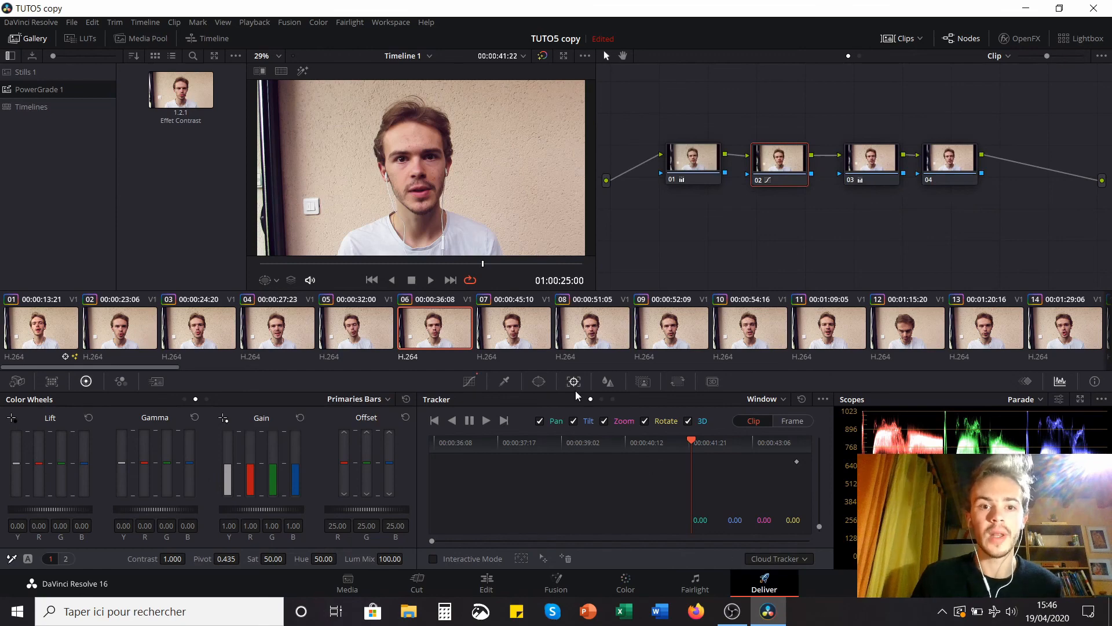